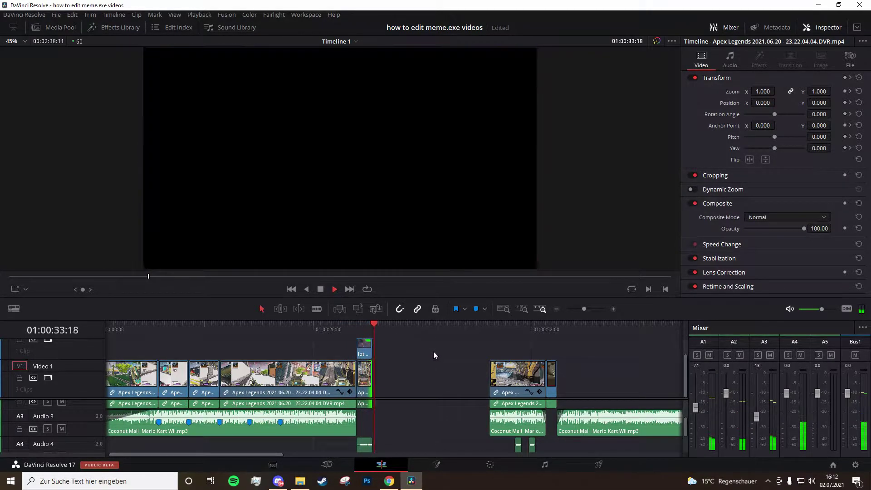
- Stop playback, slide the later Apex clip and its audio left against the earlier clips, and save
key("space")
scroll(504, 417, "down", 1)
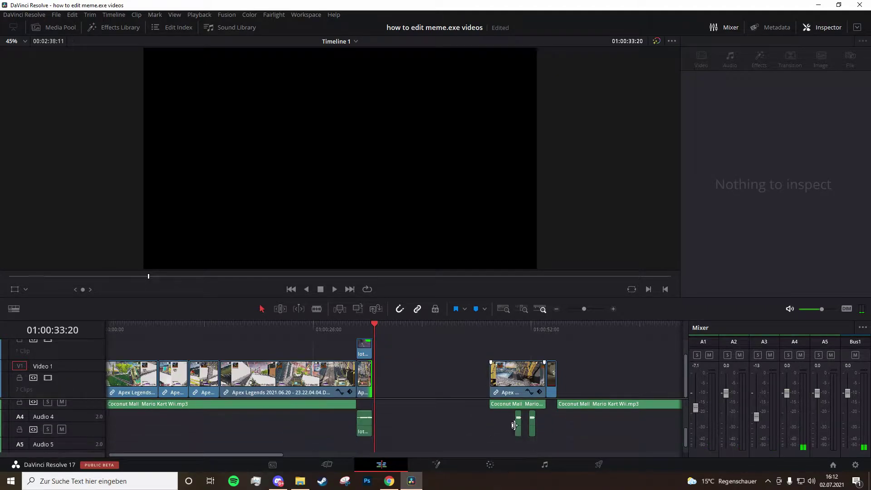
scroll(634, 435, "up", 3)
left_click_drag(638, 437, 463, 350)
scroll(467, 403, "down", 2)
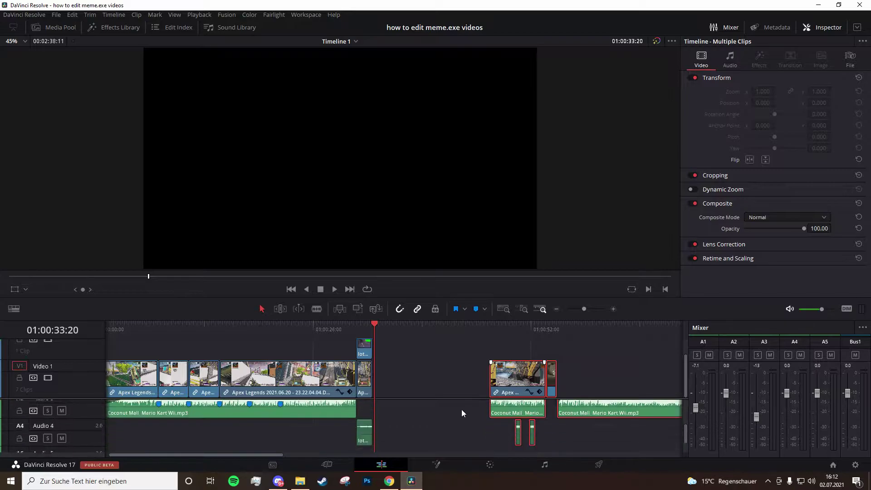
left_click(372, 328)
left_click_drag(499, 379, 391, 379)
key("ctrl+s")
- Play back the joined clips from about 01:00:27, then search for 'davinci resolve 17 download'
left_click(323, 329)
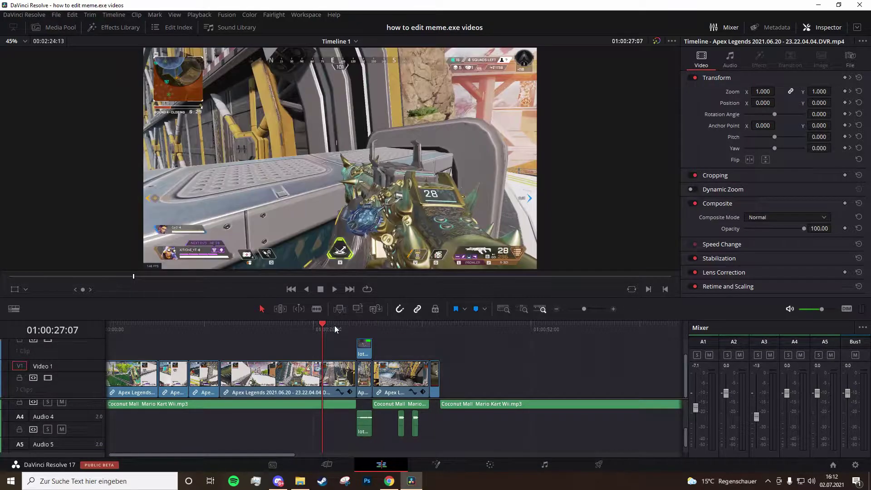
key("space")
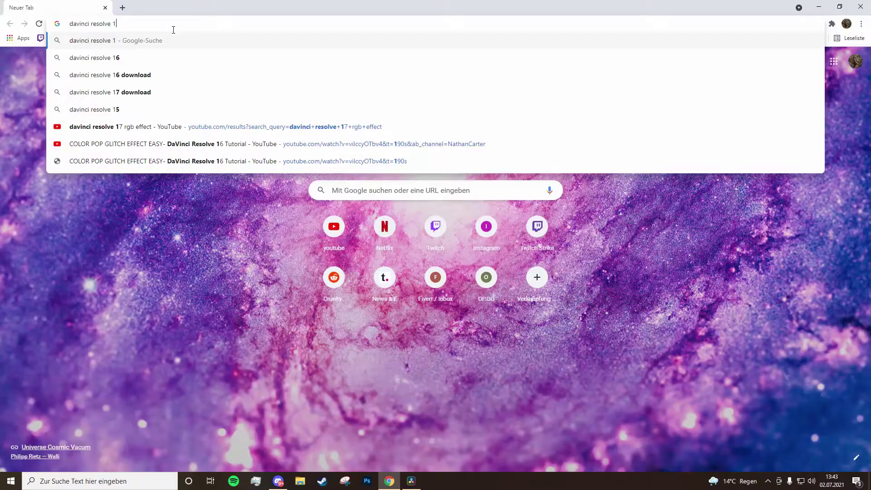
type("7")
key("Return")
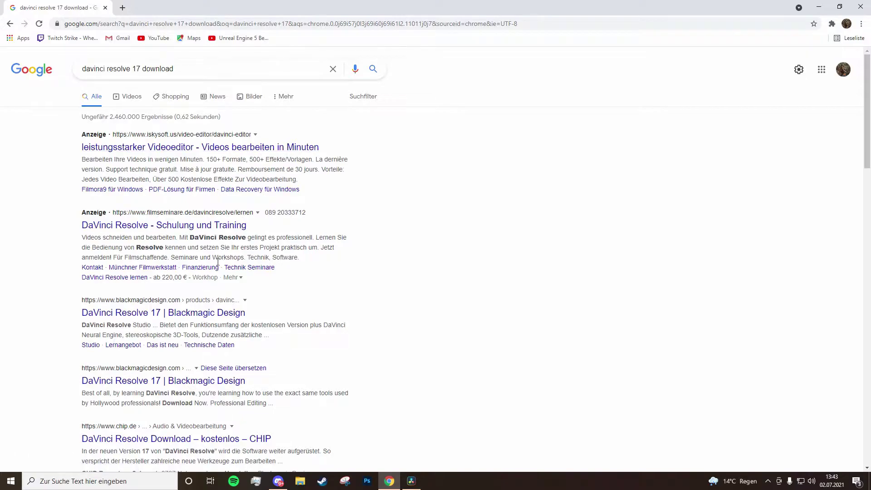
- Open the Blackmagic Design DaVinci Resolve 17 page and start the free Windows download
left_click(198, 313)
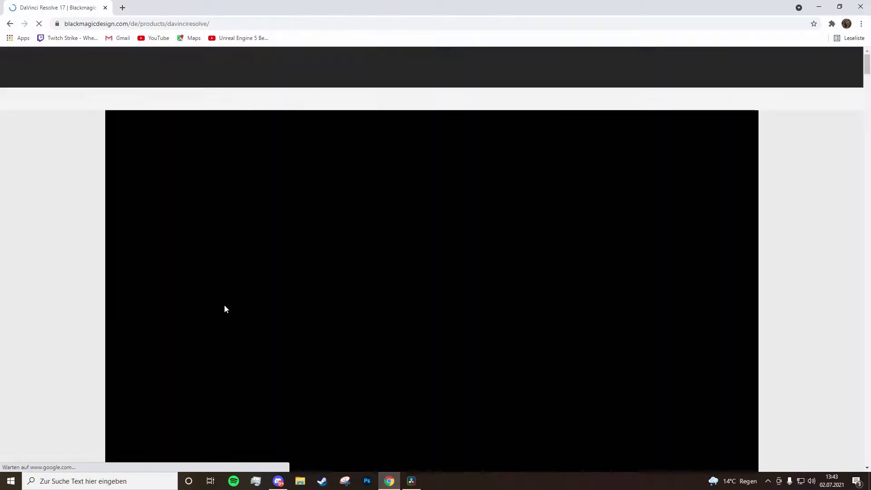
scroll(266, 260, "down", 4)
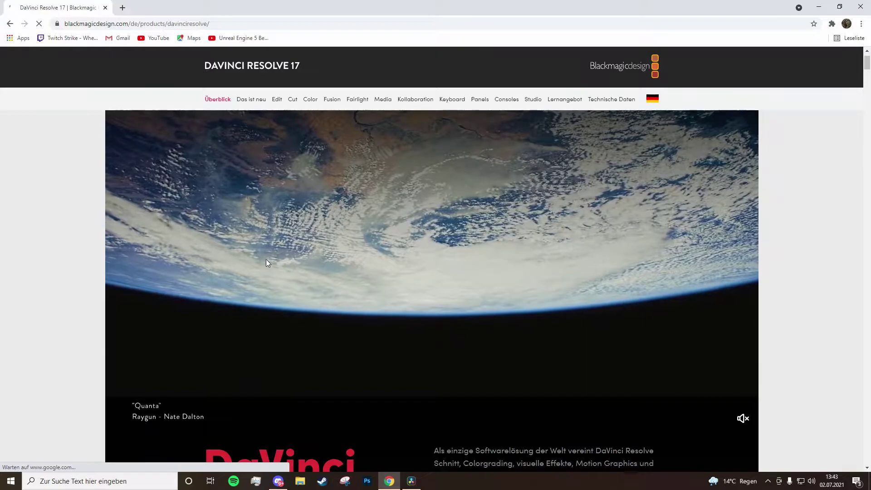
scroll(272, 263, "down", 5)
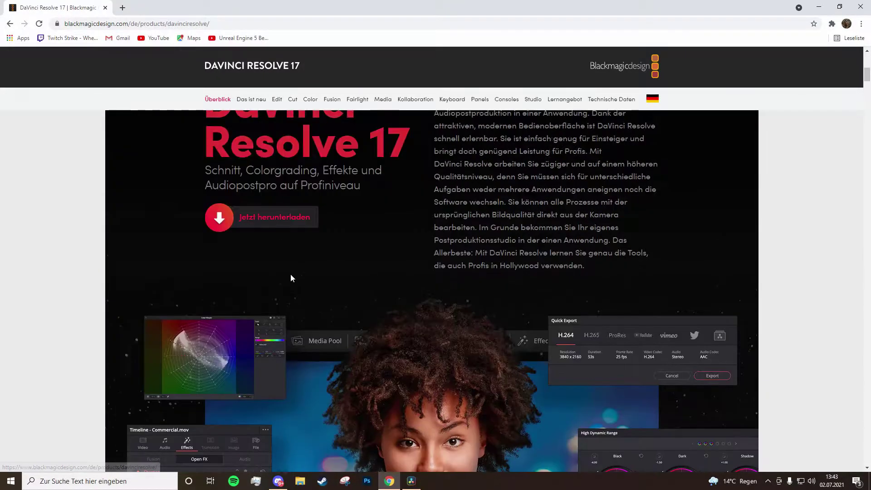
left_click(303, 225)
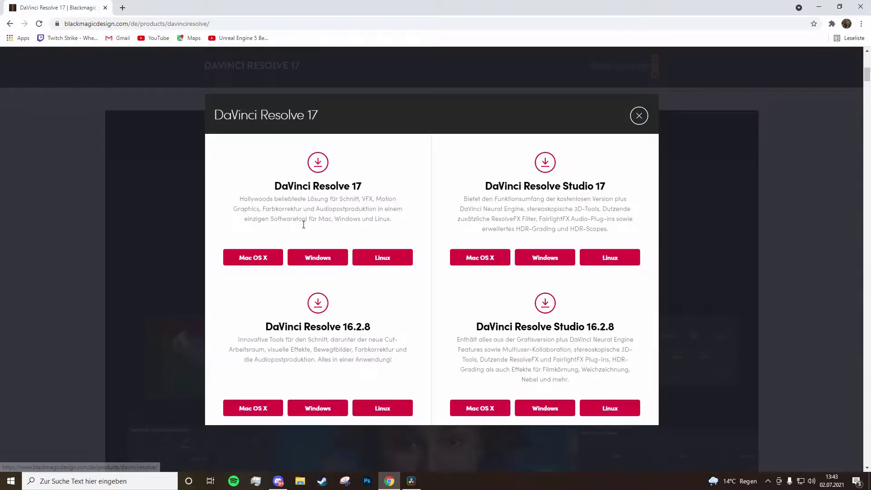
left_click(332, 257)
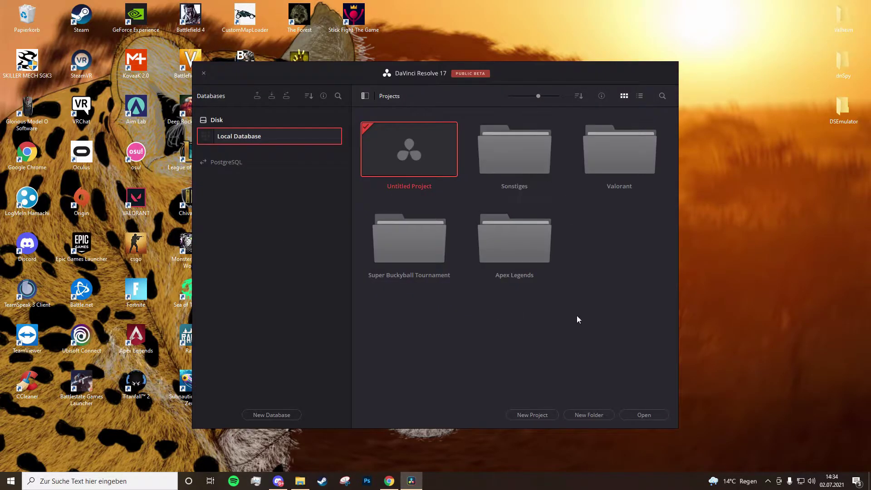
- Create and open a new project named 'how to edit meme.exe video'
left_click(524, 413)
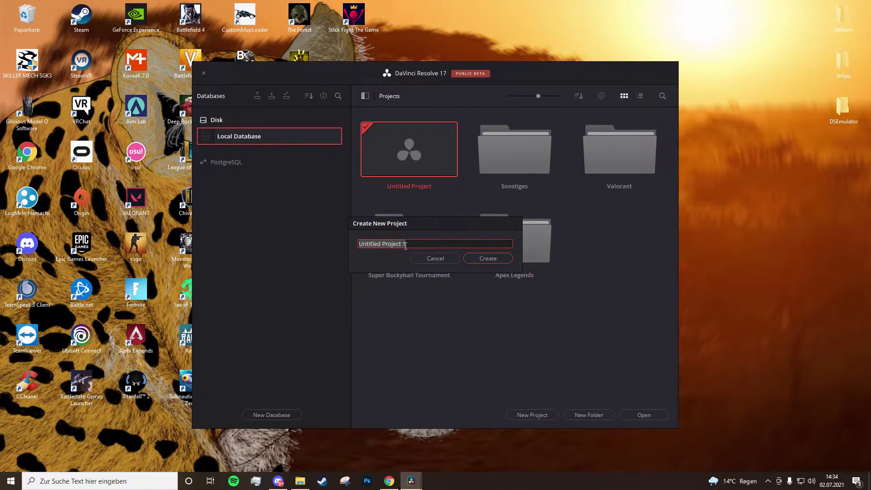
type("how to edit meme.exe videos")
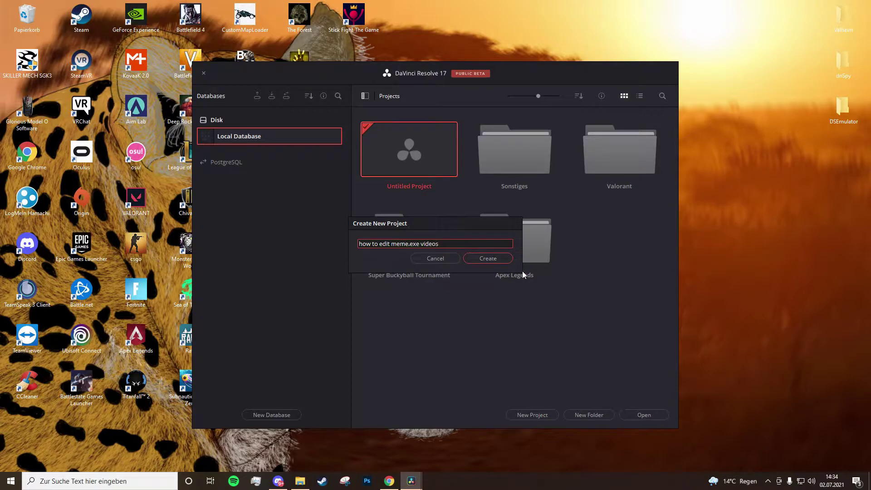
left_click(501, 261)
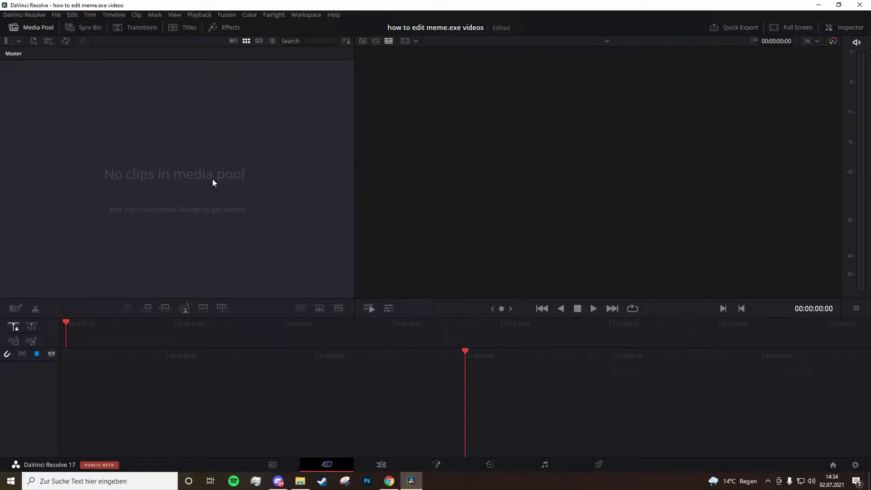
left_click(855, 466)
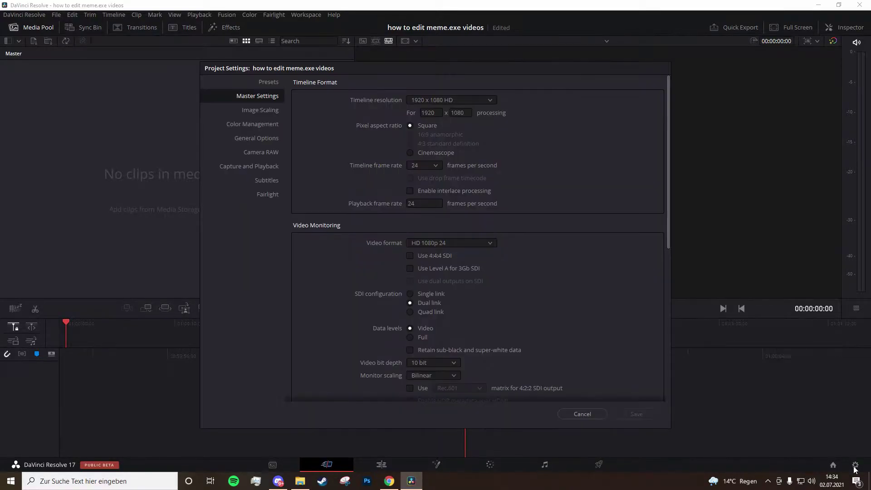
- Keep the timeline resolution at 1920 x 1080 HD, choose a timeline frame rate, and save the settings
left_click(429, 99)
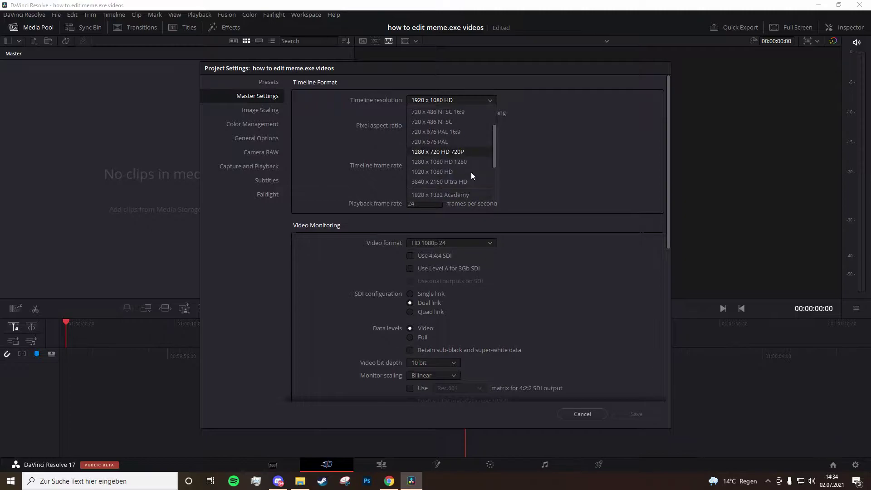
left_click(443, 102)
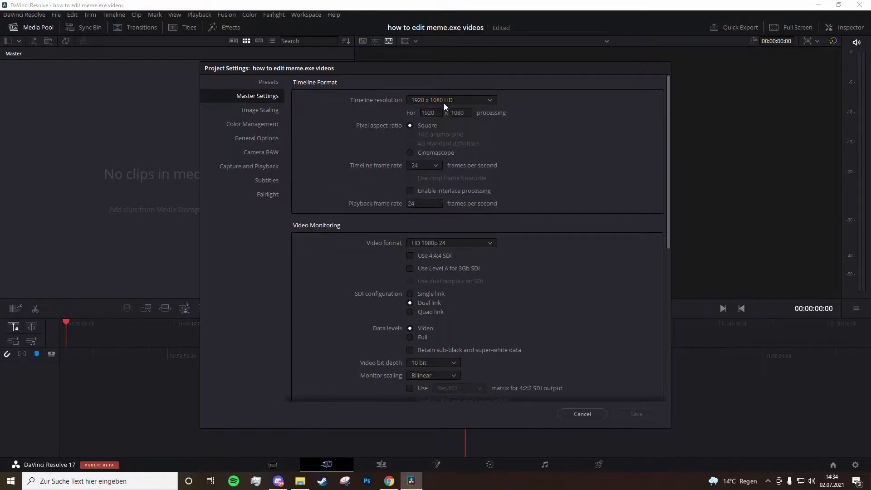
left_click(436, 166)
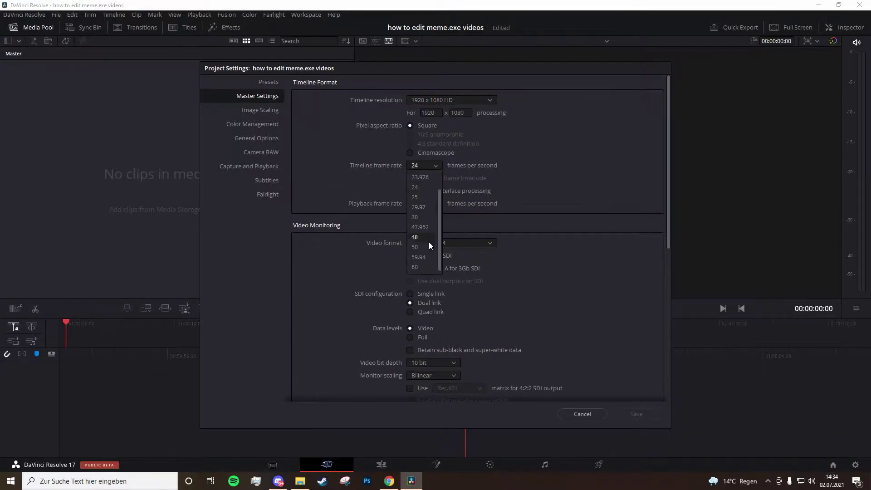
left_click(417, 267)
scroll(425, 198, "down", 6)
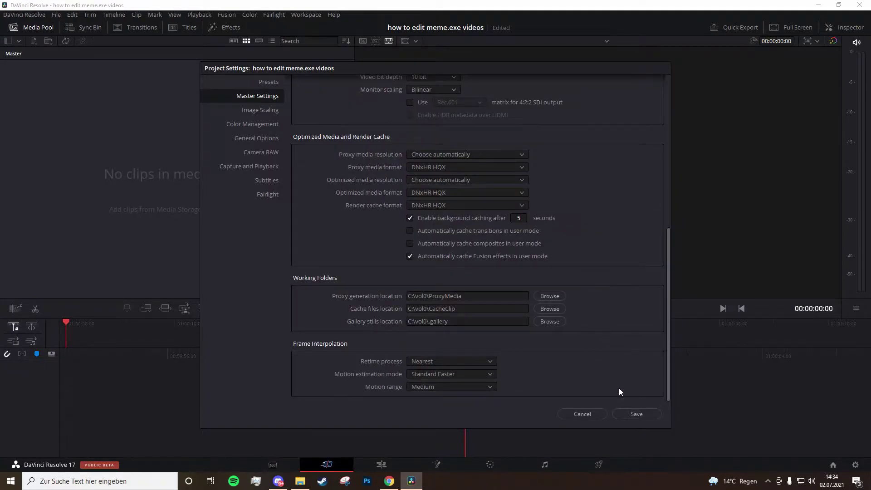
left_click(632, 415)
left_click(24, 15)
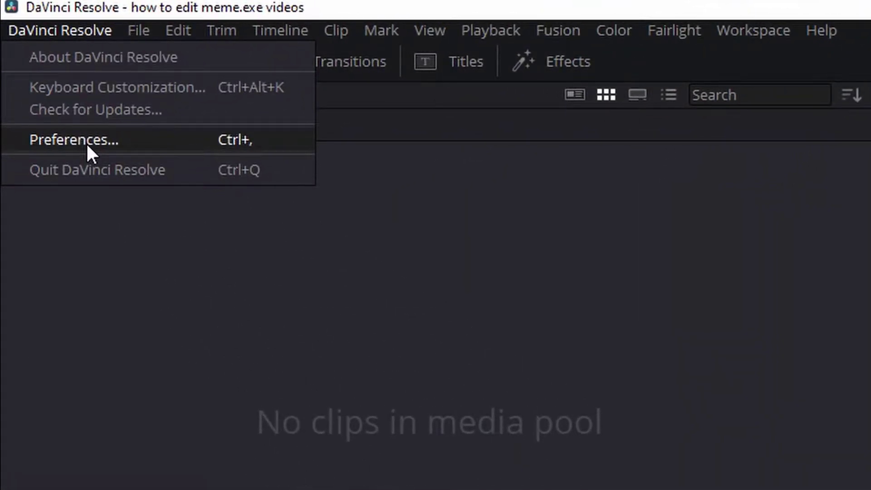
- In the Video and Audio I/O preferences, keep Main as the monitor set
left_click(86, 142)
left_click(288, 145)
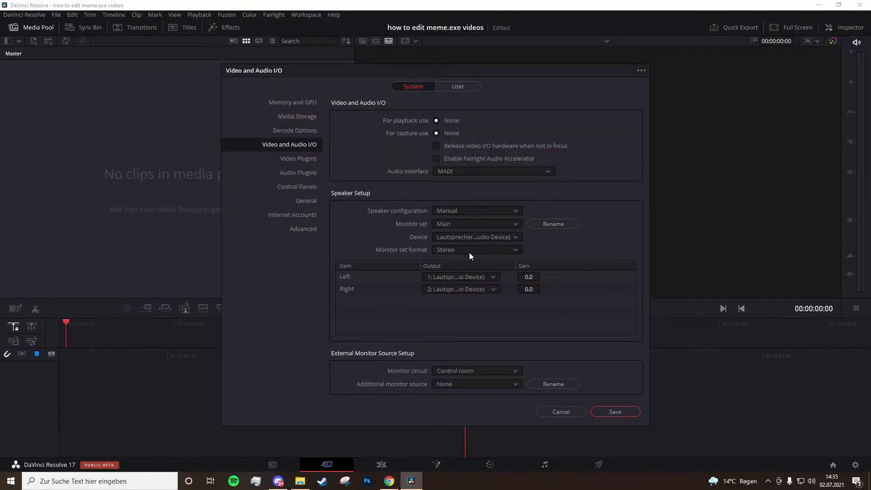
left_click(461, 211)
left_click(461, 211)
left_click(459, 226)
left_click(459, 233)
- Use the USB Audio Device speakers in Stereo, left channel to output 1, right to output 2
left_click(459, 235)
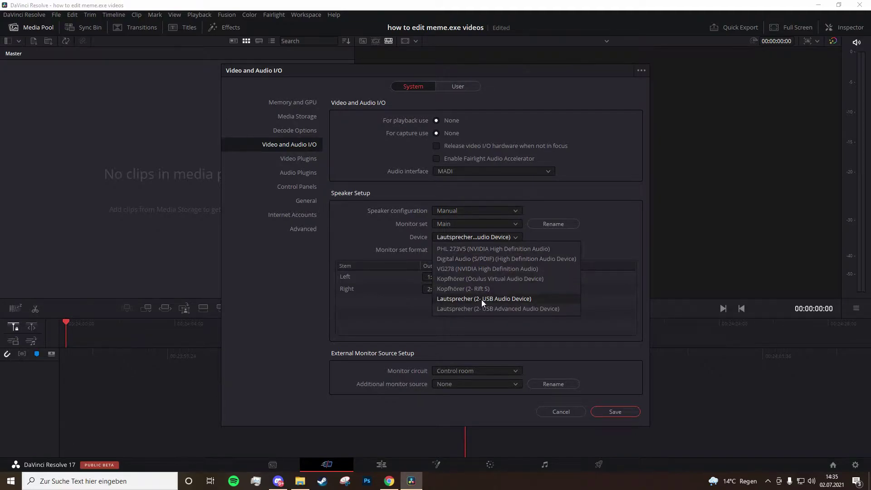
left_click(482, 238)
left_click(475, 250)
left_click(475, 249)
left_click(484, 278)
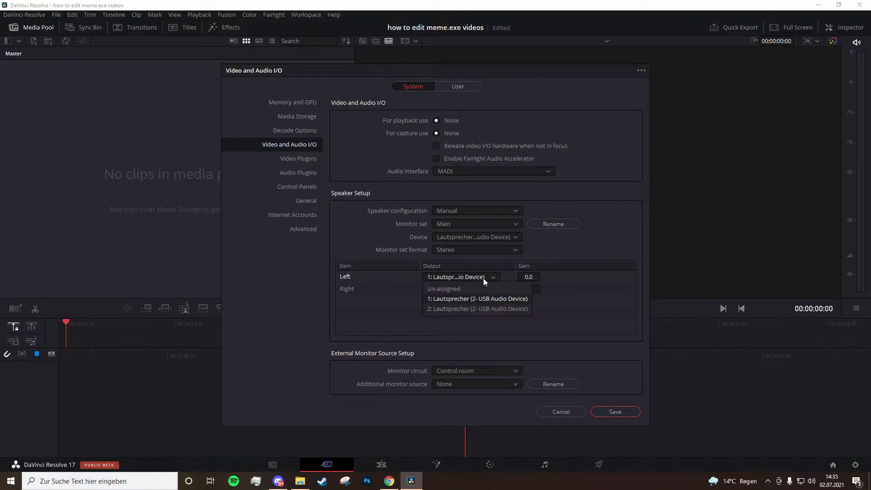
left_click(467, 297)
left_click(466, 290)
left_click(461, 318)
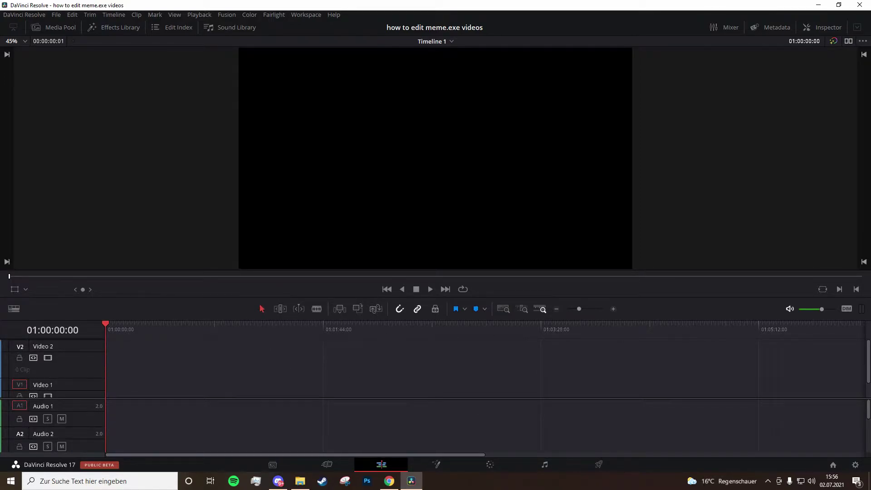
- Drag 'Apex Legends 2021.07.01 - 20.34.46.03.DVR.mp4' from Explorer onto Timeline 1
left_click_drag(538, 380, 110, 389)
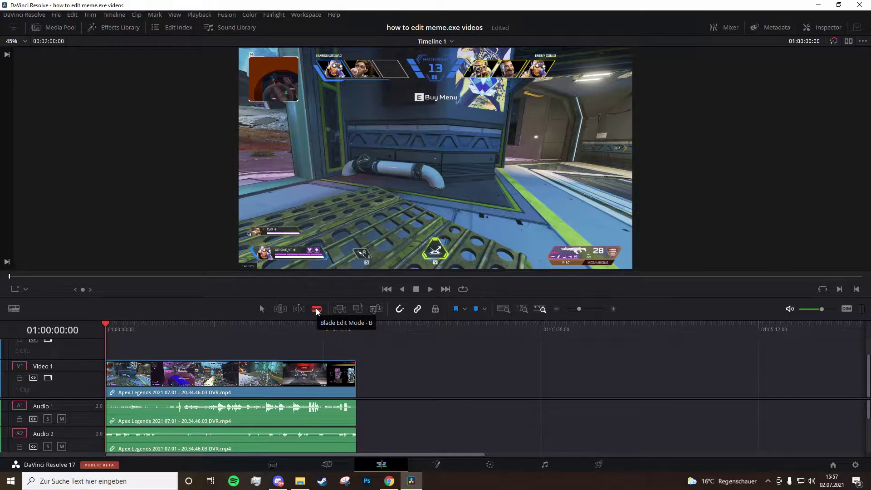
- Cut the Apex clip near its start, further along, and at 01:01:15:09
left_click(150, 374)
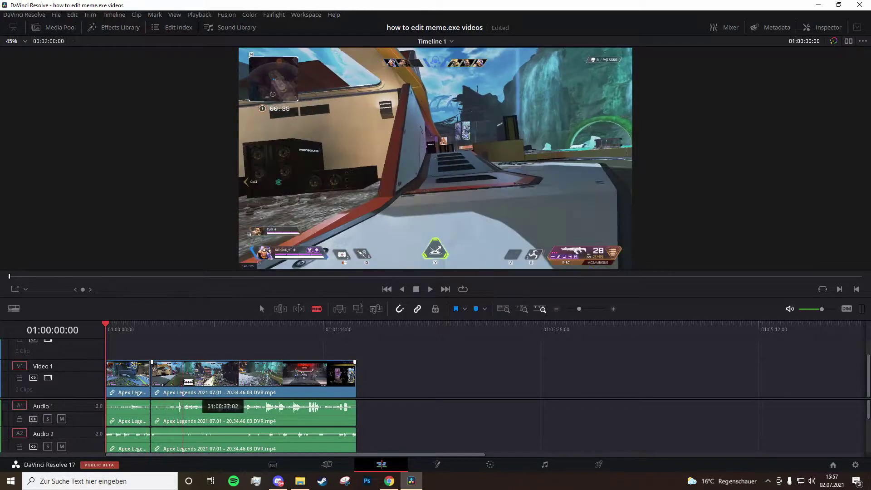
left_click(191, 406)
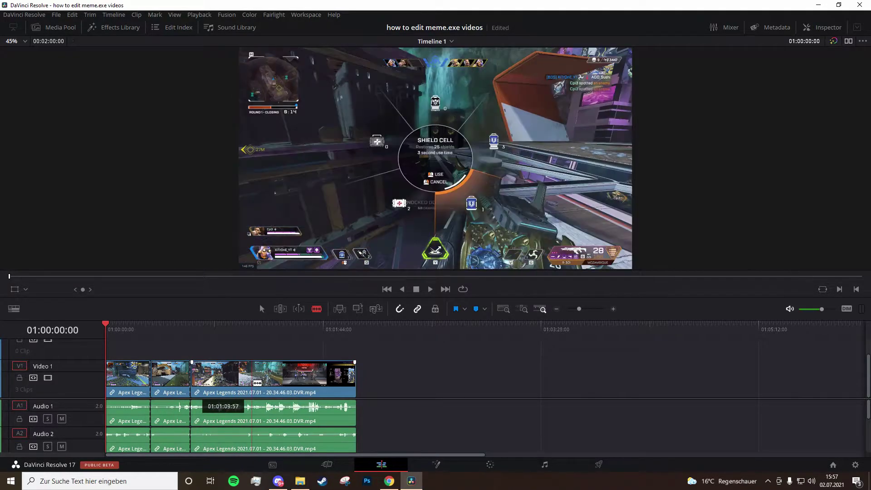
left_click(249, 328)
left_click_drag(249, 328, 263, 330)
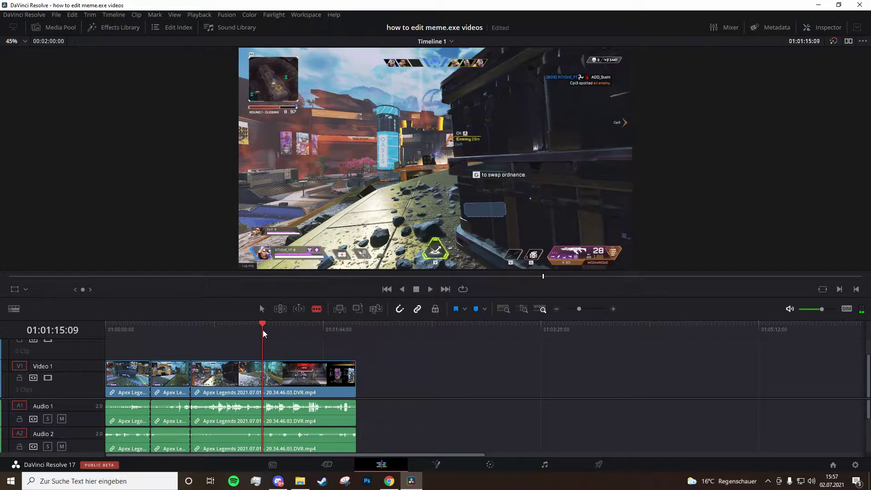
left_click(266, 375)
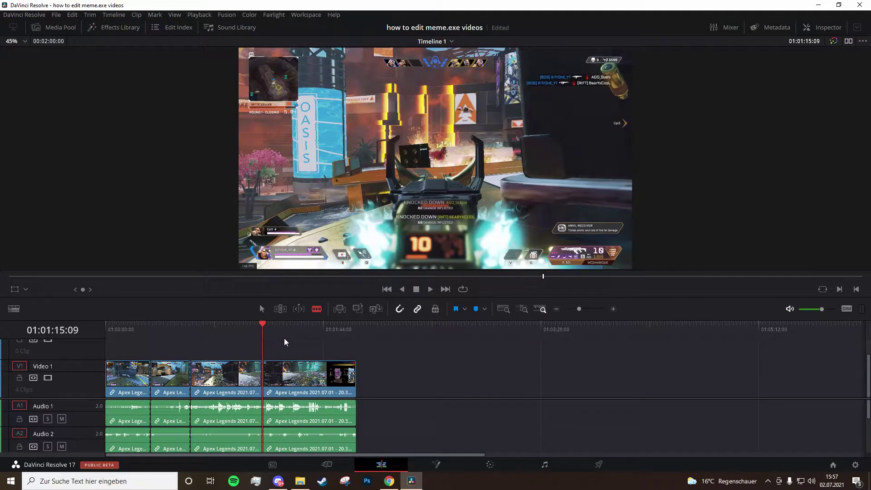
- Zoom into the timeline at 01:00:58:09 and slip the third clip to show different footage
left_click(280, 309)
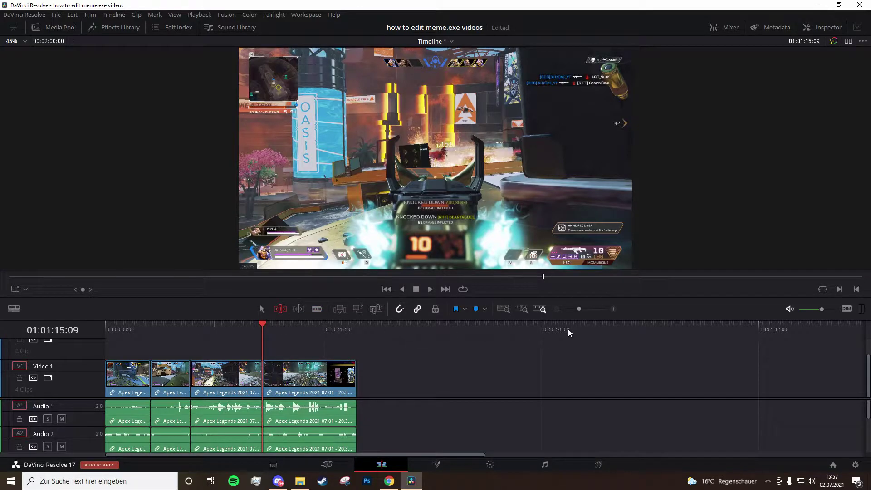
left_click(612, 309)
left_click(349, 328)
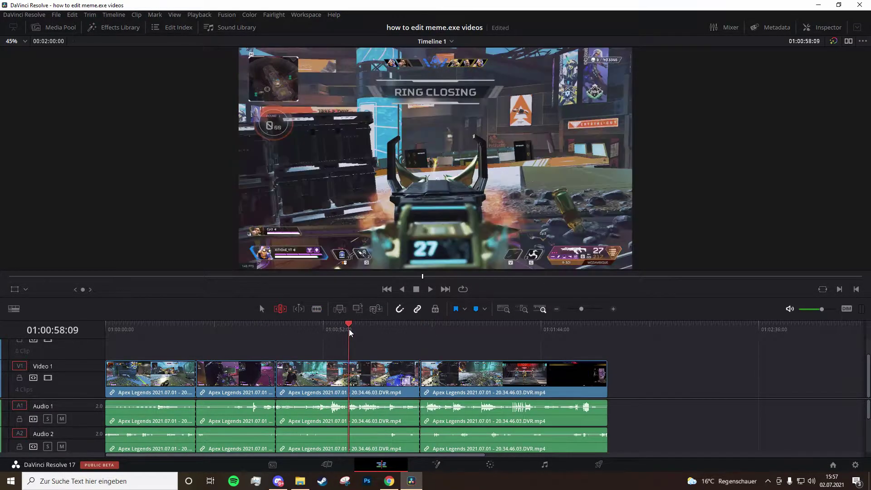
mouse_move(353, 381)
left_mouse_down()
mouse_move(397, 385)
mouse_move(348, 388)
mouse_move(375, 387)
mouse_move(348, 385)
mouse_move(355, 378)
left_mouse_up()
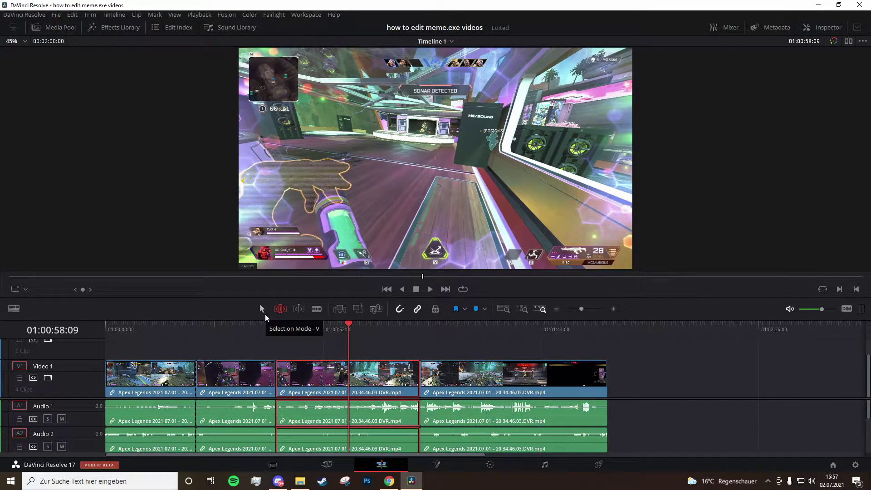
- Check the Effects Library and Inspector, then show the Mixer widened to reveal A1, A2, A3 and Bus1
left_click(115, 29)
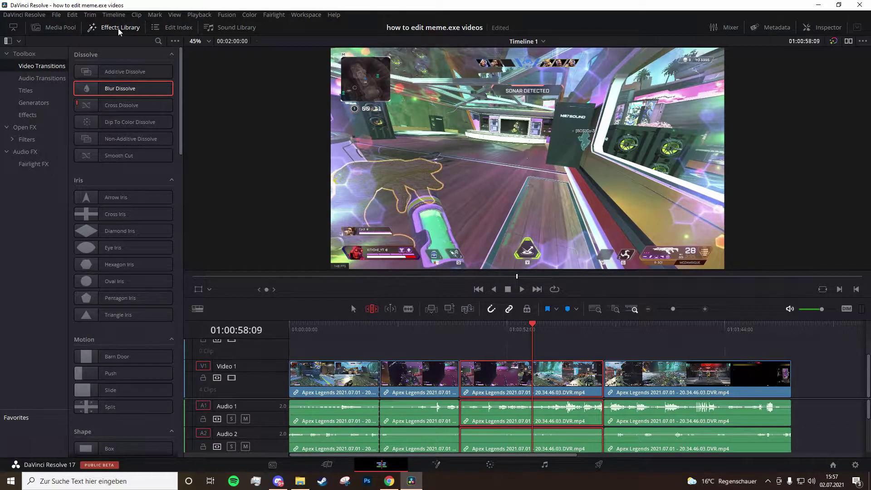
left_click(119, 29)
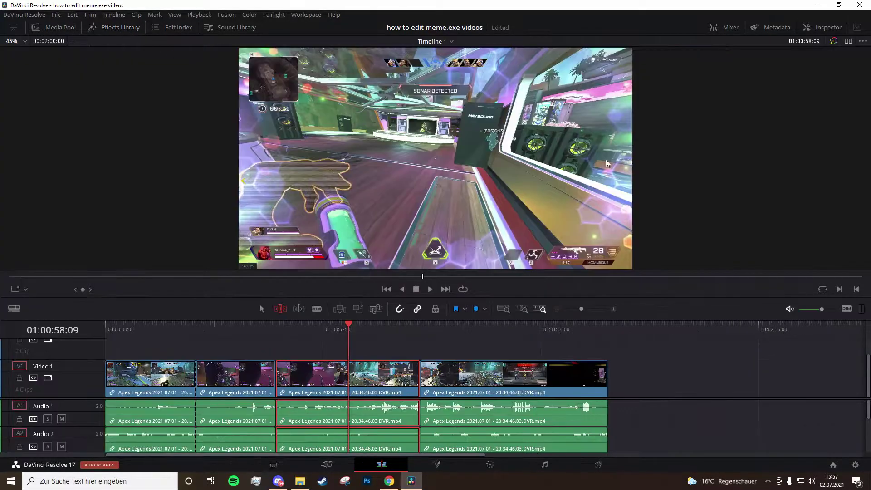
left_click(821, 30)
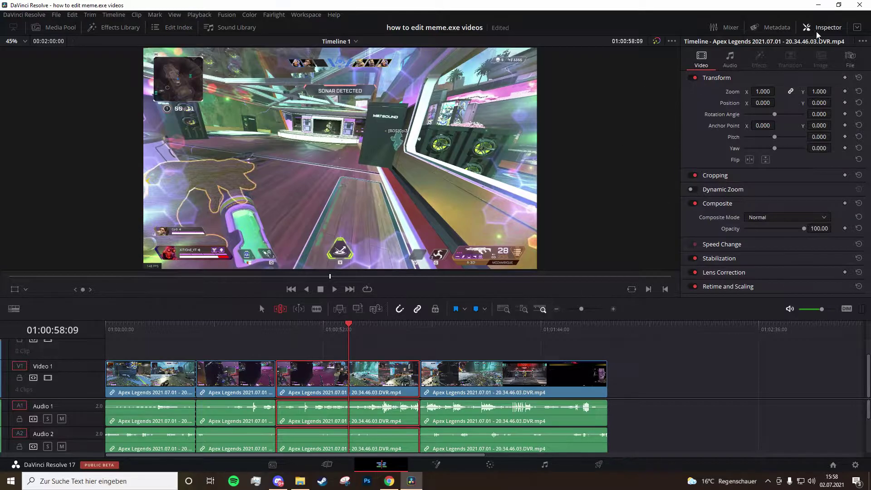
left_click(820, 30)
left_click(727, 26)
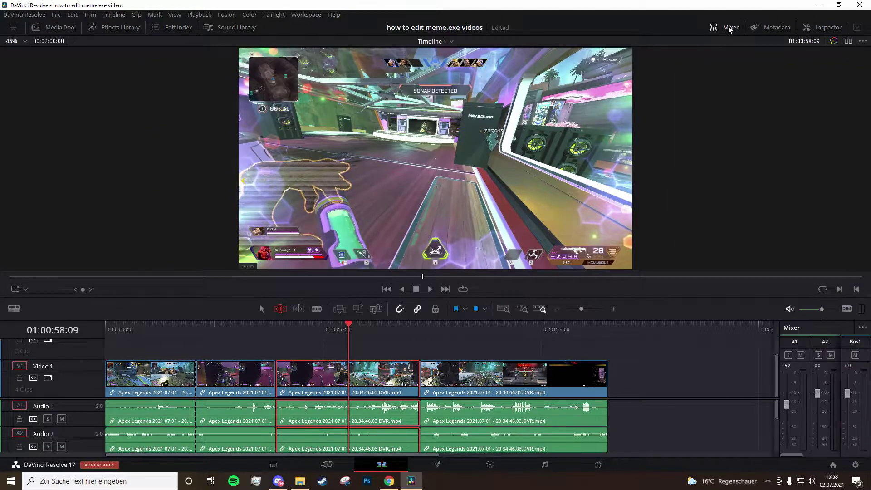
mouse_move(776, 428)
left_mouse_down()
mouse_move(711, 431)
mouse_move(763, 424)
left_mouse_up()
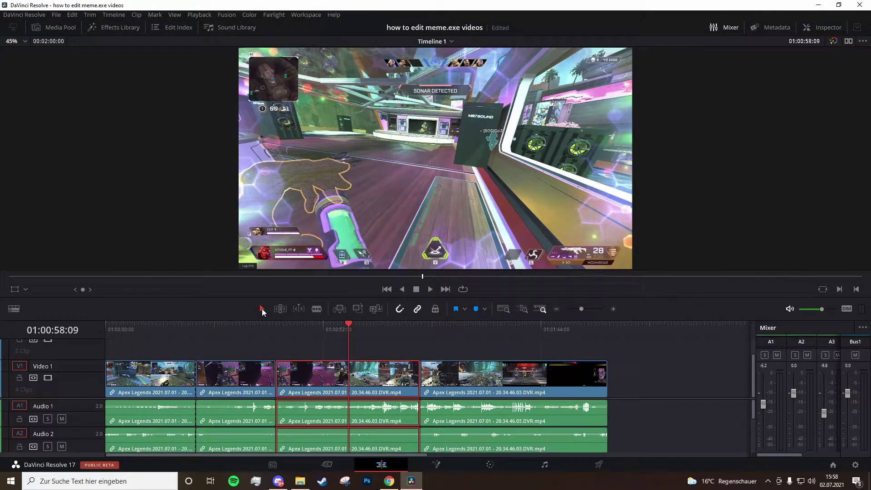
- Deselect the clip and add markers at 01:00:58:09, the following moment, and 01:01:38:46
left_click(421, 350)
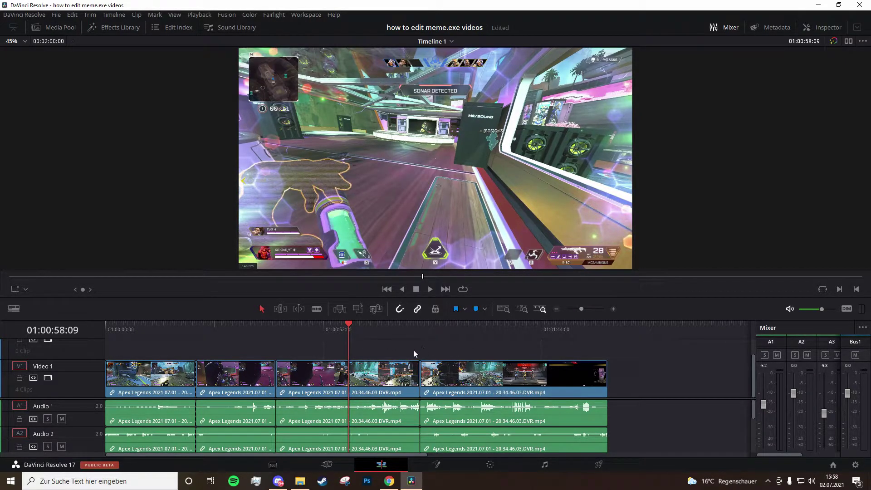
scroll(408, 358, "up", 1)
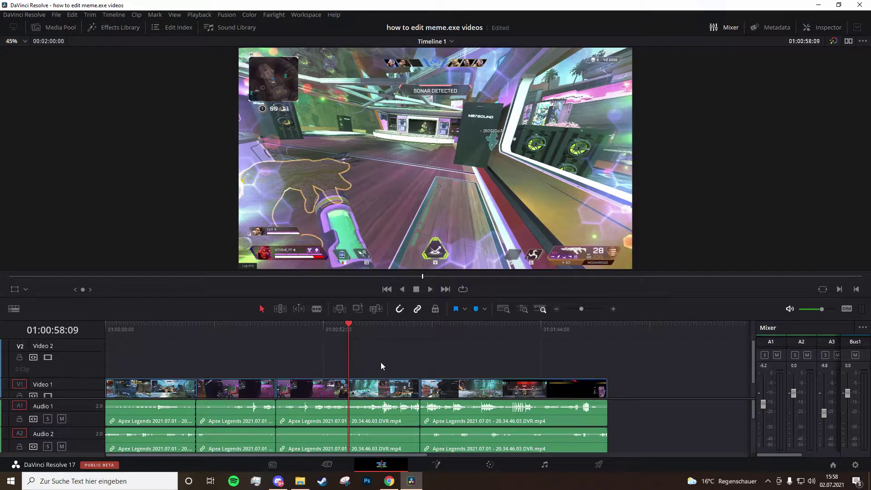
left_click(477, 308)
left_click(440, 329)
key("m")
left_click(518, 328)
key("m")
- Add markers on the third clip and at 01:00:35:44, 01:00:29:01 and 01:00:15:03, then zoom out
scroll(426, 377, "down", 1)
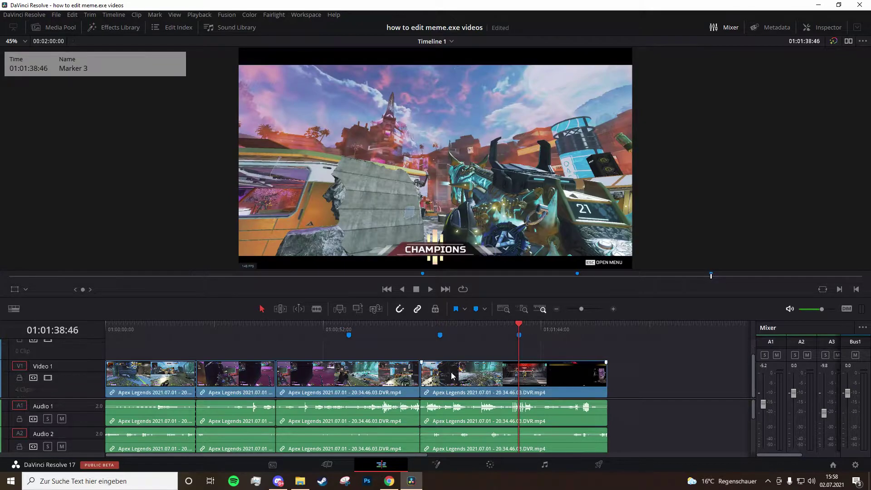
left_click(316, 383)
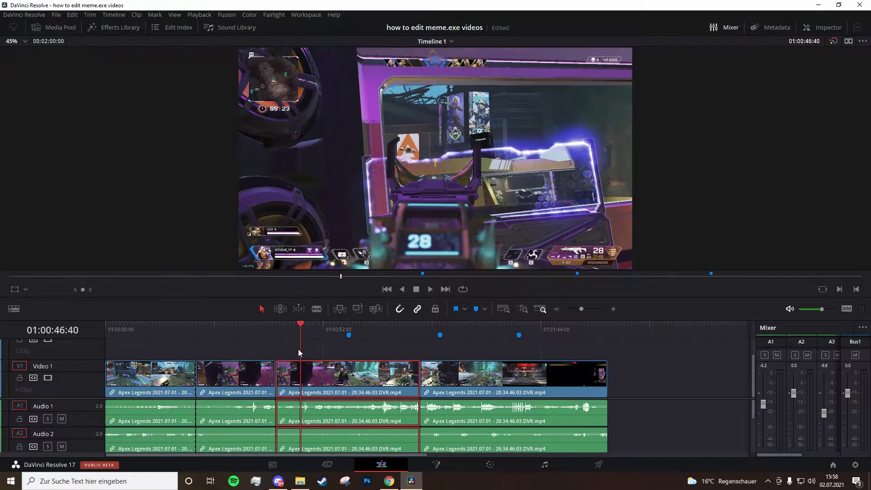
key("m")
left_click(255, 324)
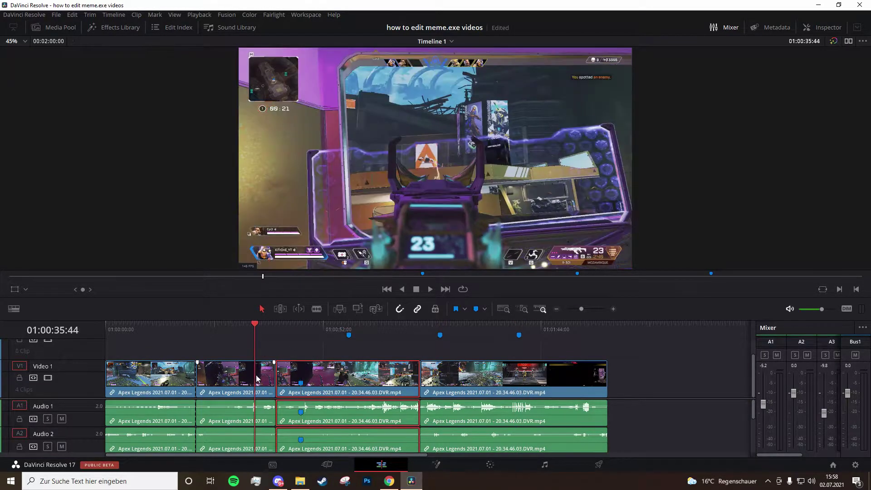
key("m")
left_click(227, 325)
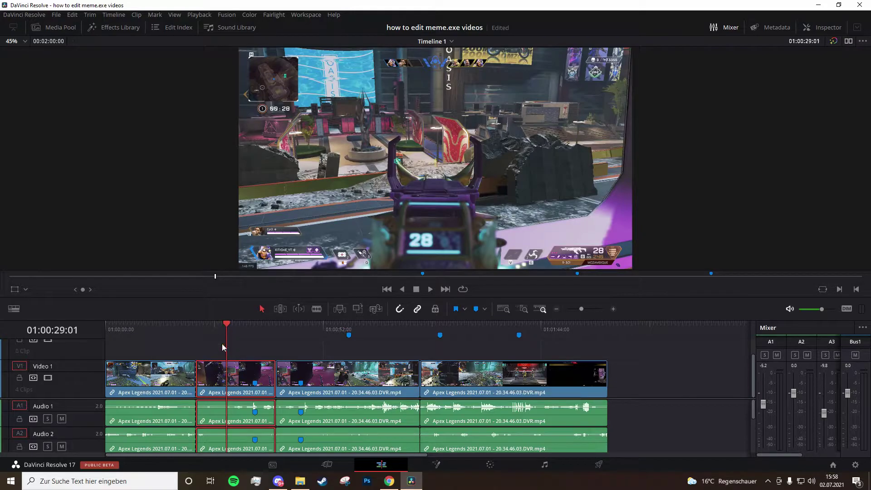
key("m")
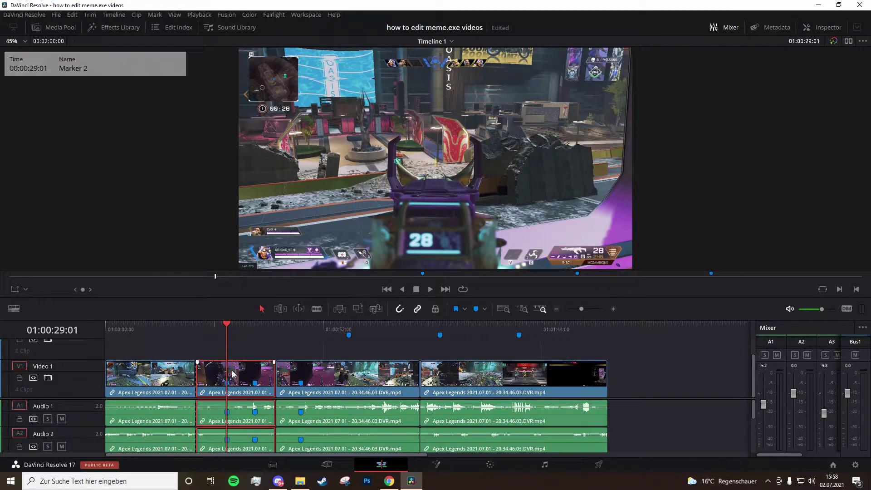
left_click(168, 328)
key("m")
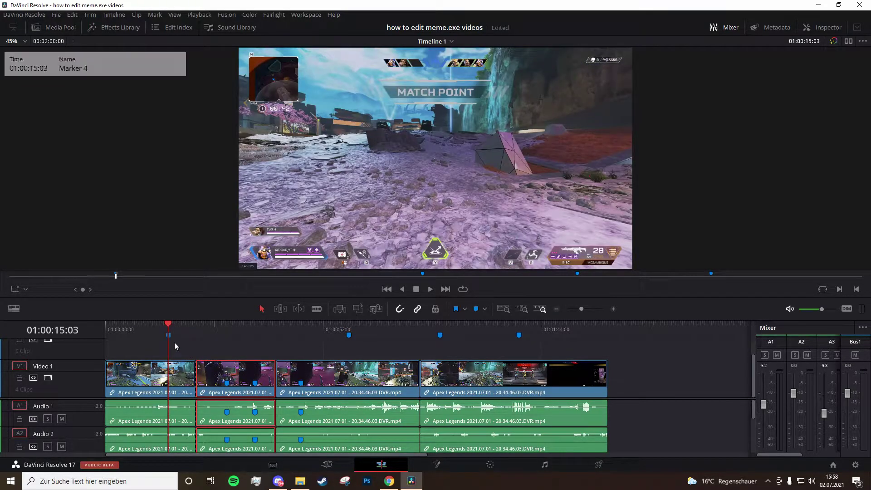
scroll(354, 404, "down", 1)
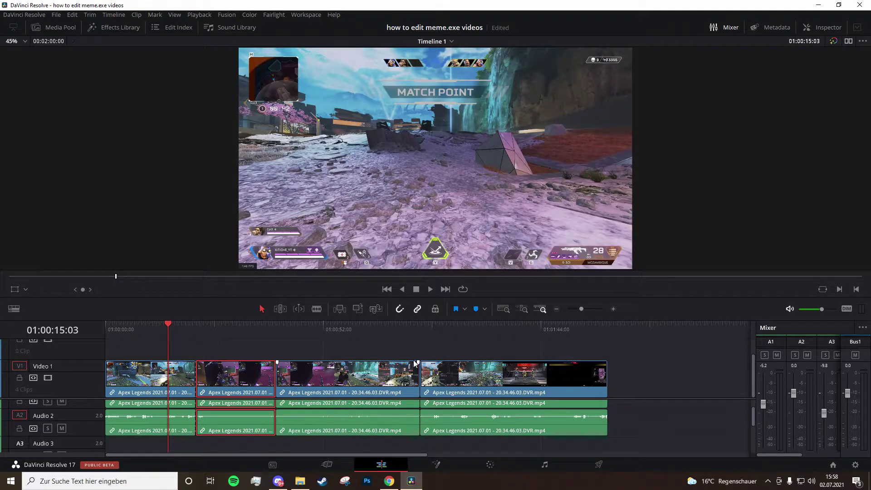
left_click(559, 310)
key("ctrl+z")
key("ctrl+z")
key("ctrl+z")
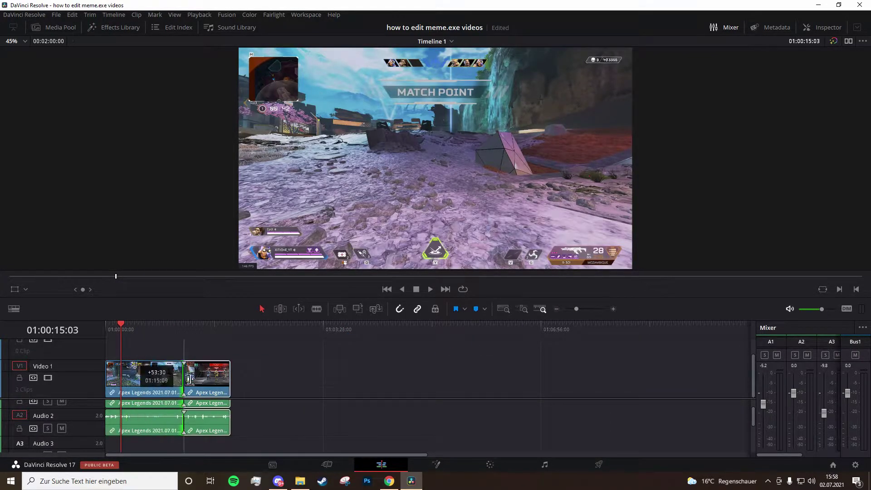
- Search YouTube for 'gaming music meme' and open the Meme songs from video games playlist
left_click(389, 481)
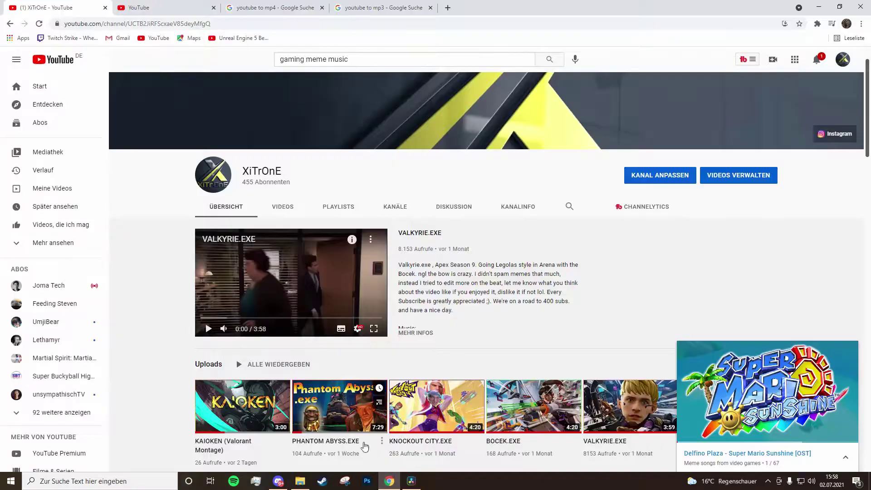
left_click(138, 6)
left_click(325, 61)
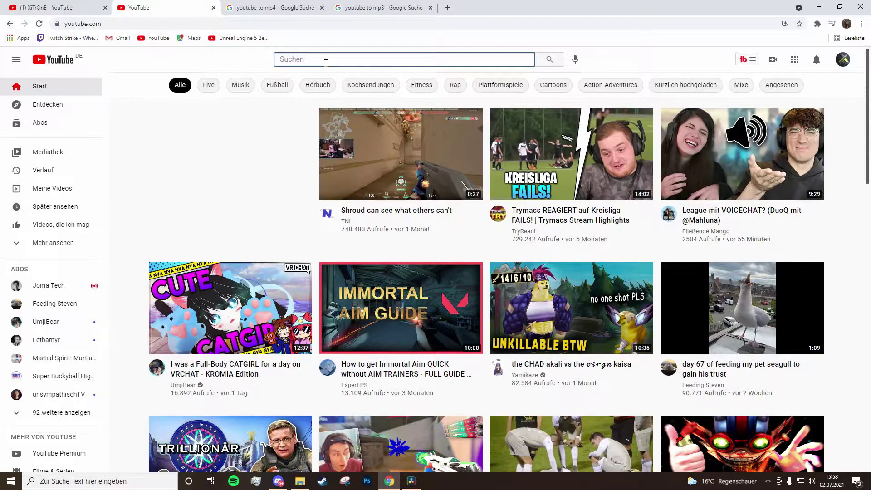
type("gaming music")
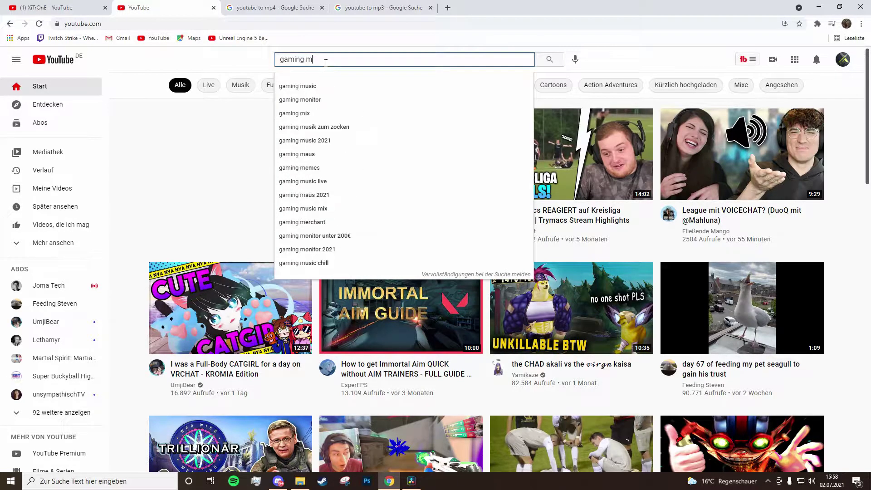
type(" meme")
key("Return")
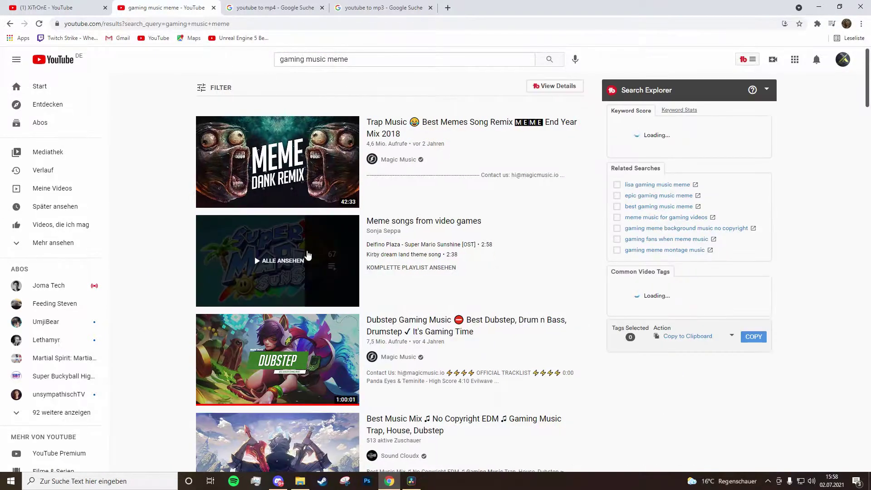
left_click(434, 224)
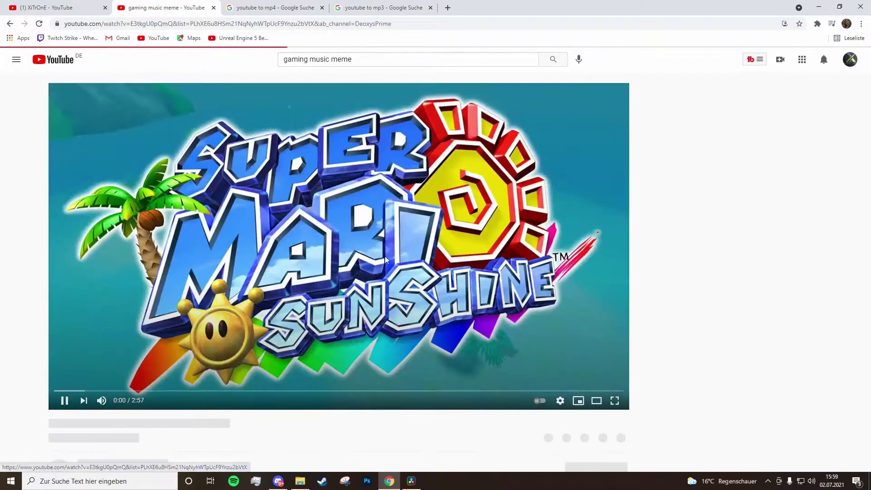
- Copy the Delfino Plaza - Super Mario Sunshine [OST] link and return to the 'youtube to mp3' results
scroll(740, 232, "down", 3)
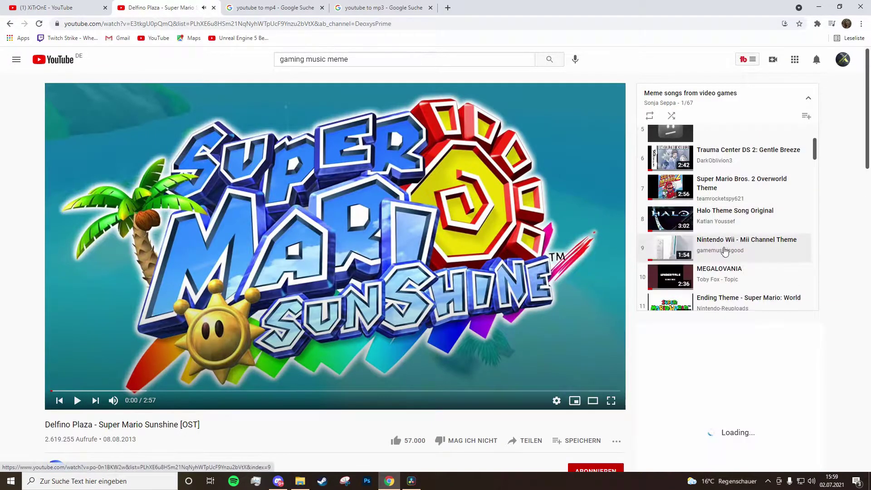
scroll(740, 232, "down", 10)
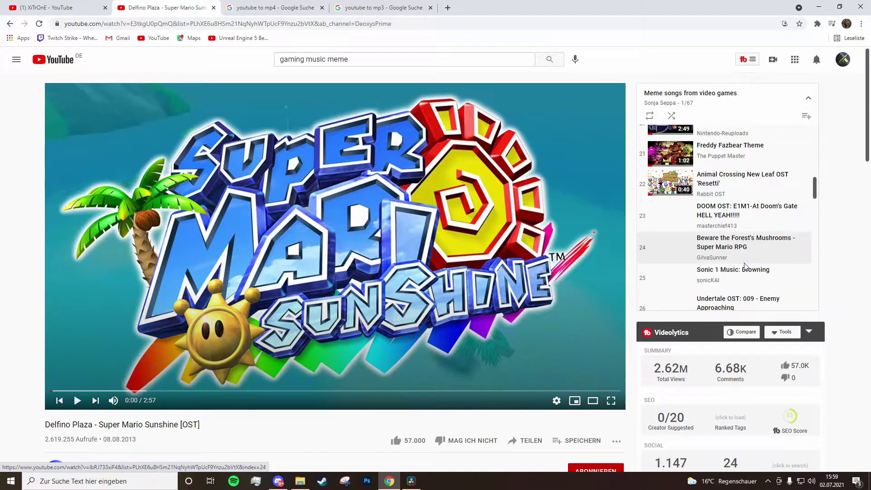
scroll(740, 232, "up", 10)
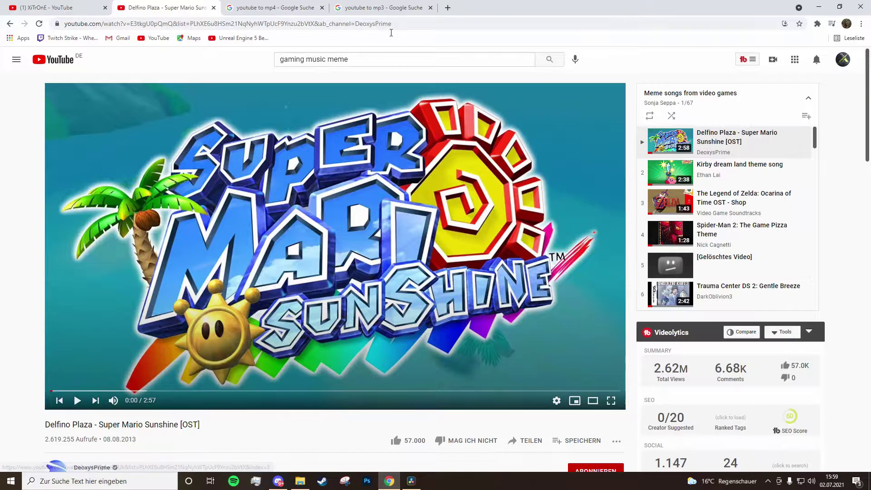
right_click(407, 28)
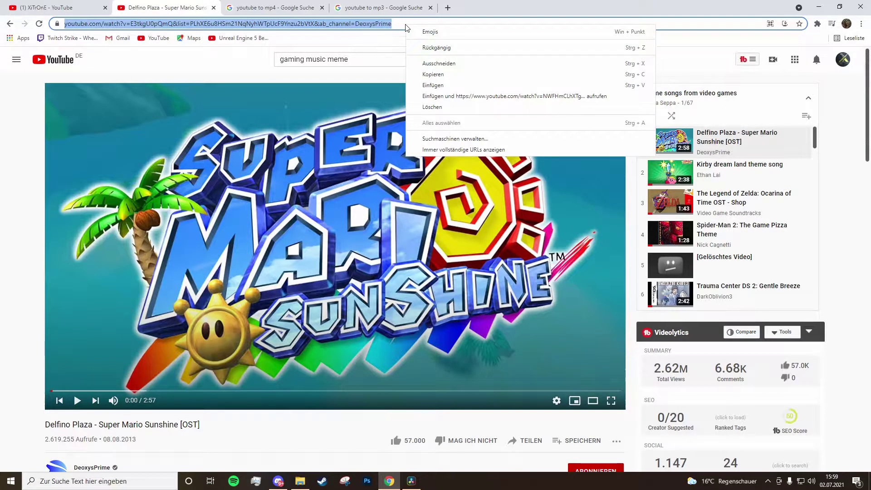
left_click(440, 76)
left_click(379, 10)
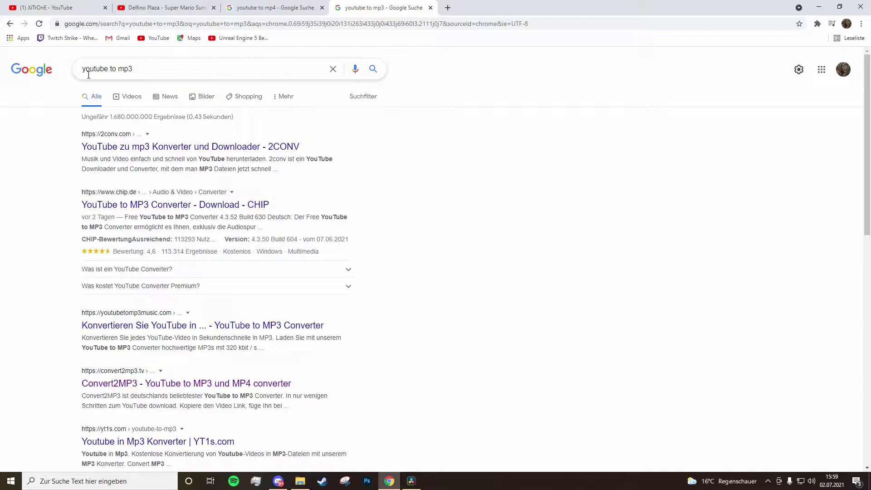
- Paste the copied YouTube video link into the Convert2MP3 link field
left_click(195, 383)
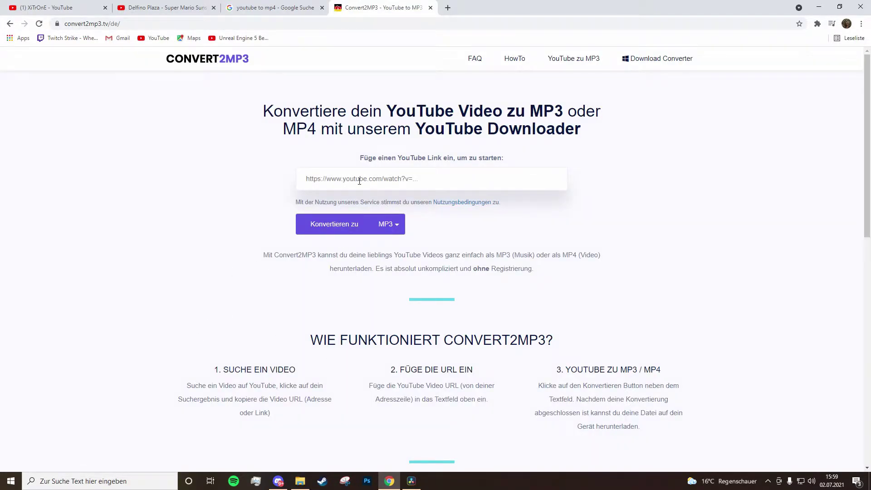
left_click(383, 178)
key("ctrl+v")
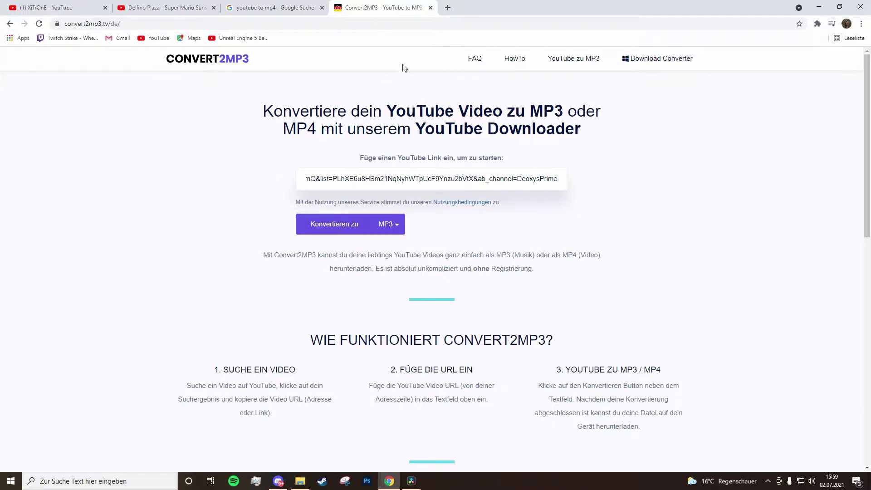
- Drag the Coconut Mall Mario Kart Wii.mp3 music onto Audio 3 in the Resolve timeline
left_click(164, 10)
left_click(54, 10)
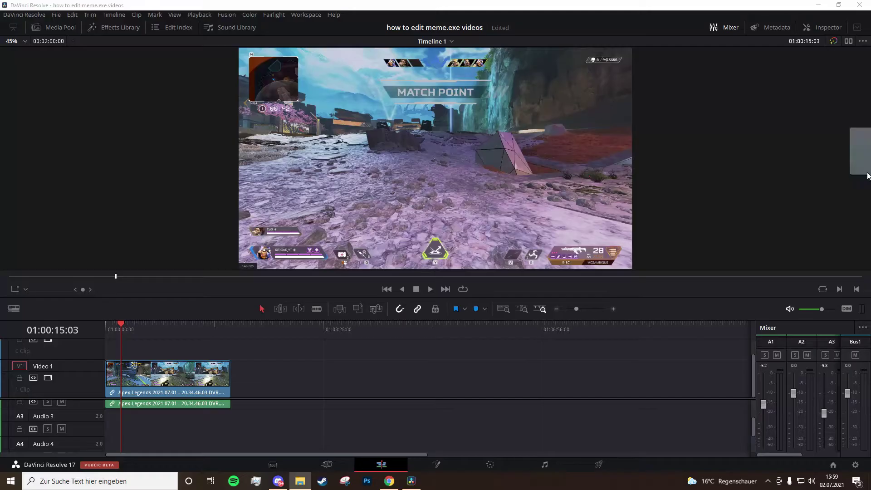
left_click_drag(454, 318, 113, 420)
- Zoom in and scroll through the tracks to inspect the gameplay and music clips
left_click(613, 309)
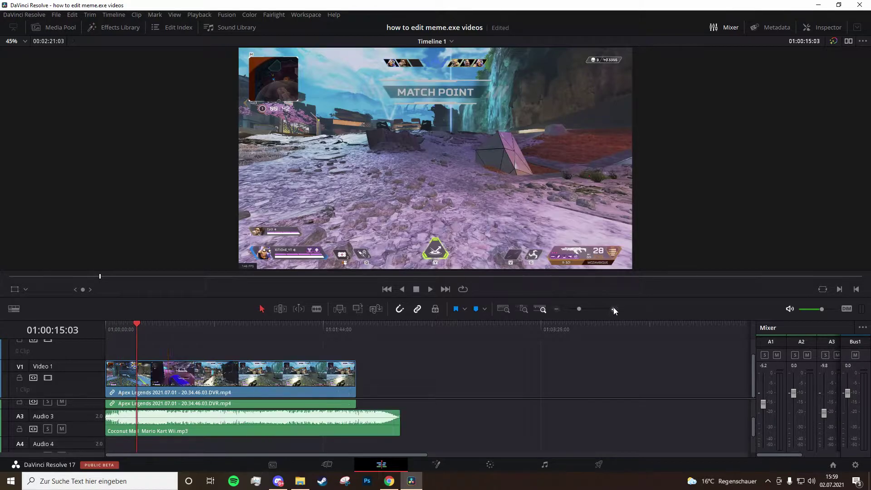
left_click(613, 309)
scroll(148, 428, "up", 3)
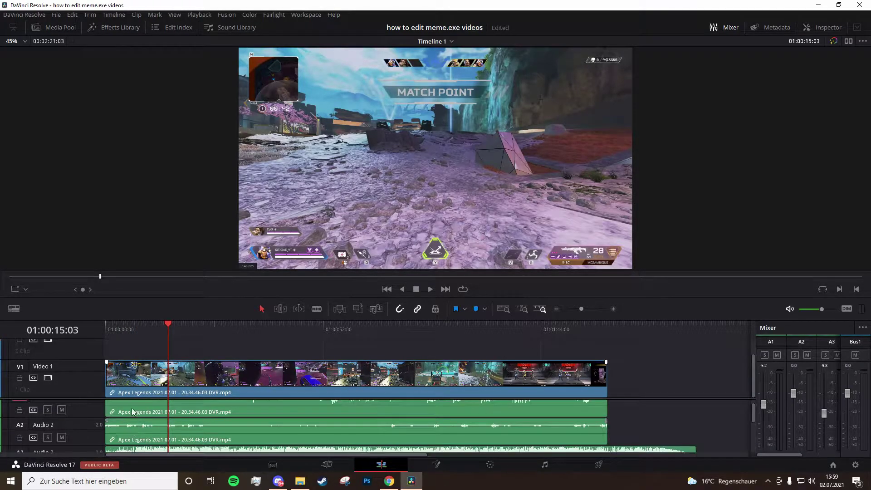
scroll(67, 431, "down", 2)
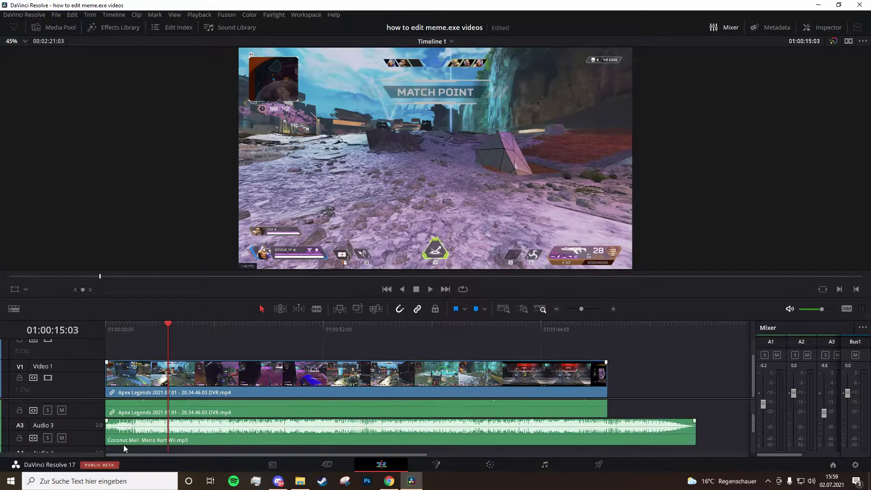
scroll(127, 436, "up", 2)
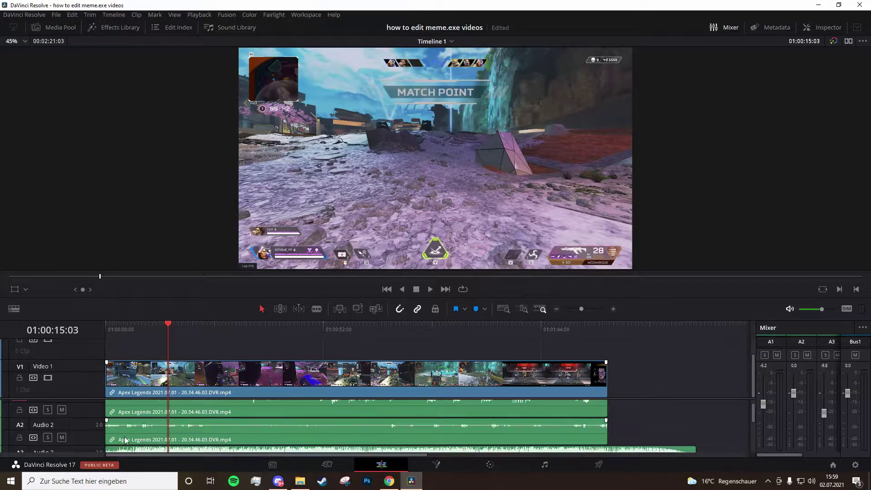
scroll(133, 411, "up", 1)
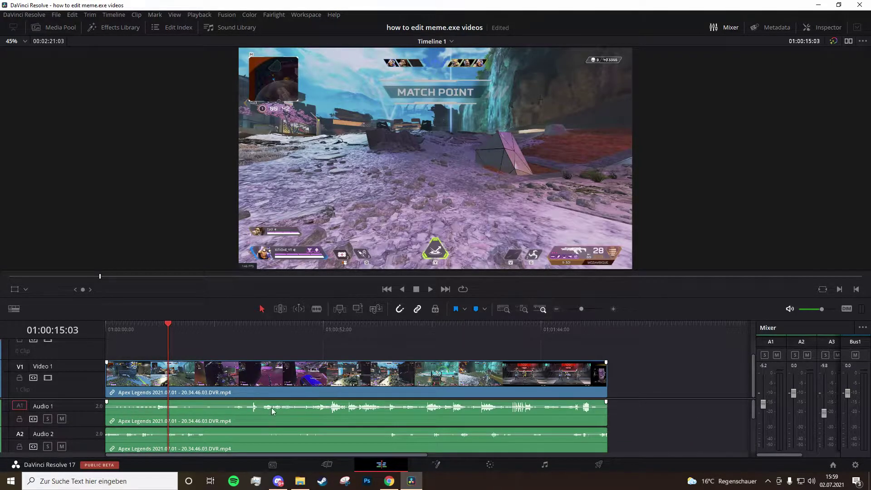
scroll(272, 411, "down", 1)
scroll(287, 430, "down", 3)
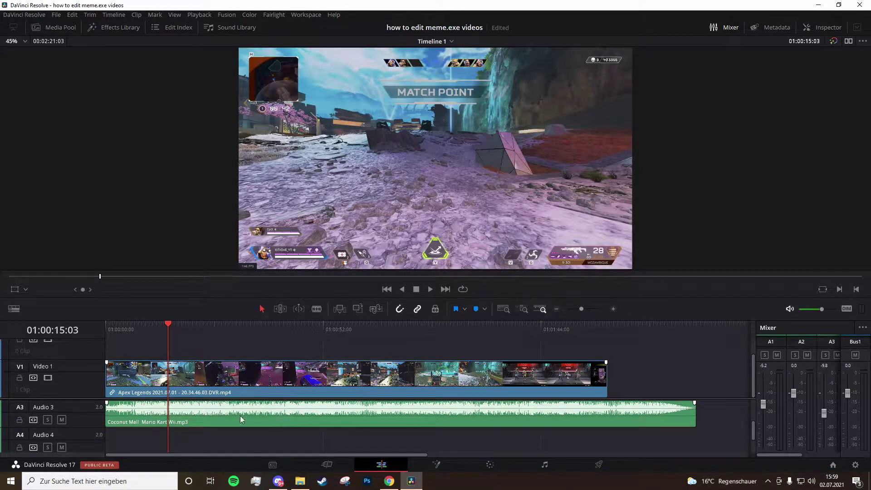
scroll(324, 419, "down", 3)
scroll(149, 431, "up", 8)
scroll(148, 428, "down", 5)
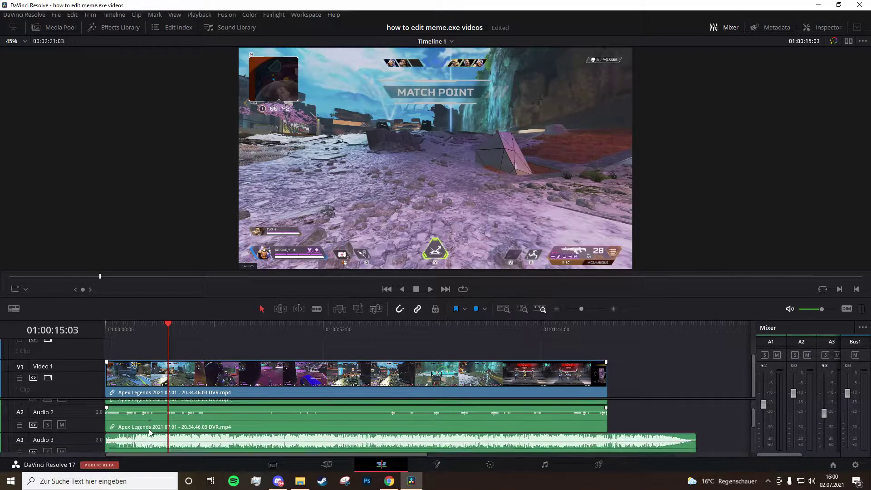
- Readjust the timeline zoom and select the Coconut Mall music clip on Audio 3
left_click(557, 309)
scroll(227, 426, "up", 5)
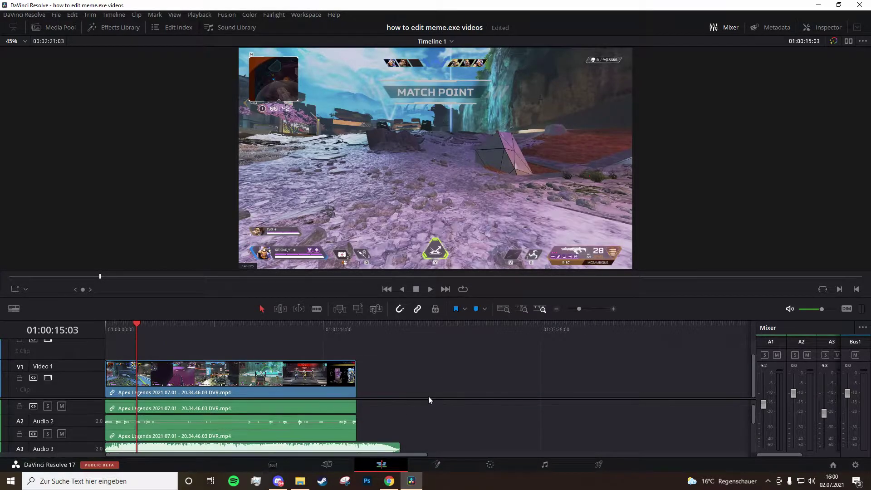
left_click(612, 308)
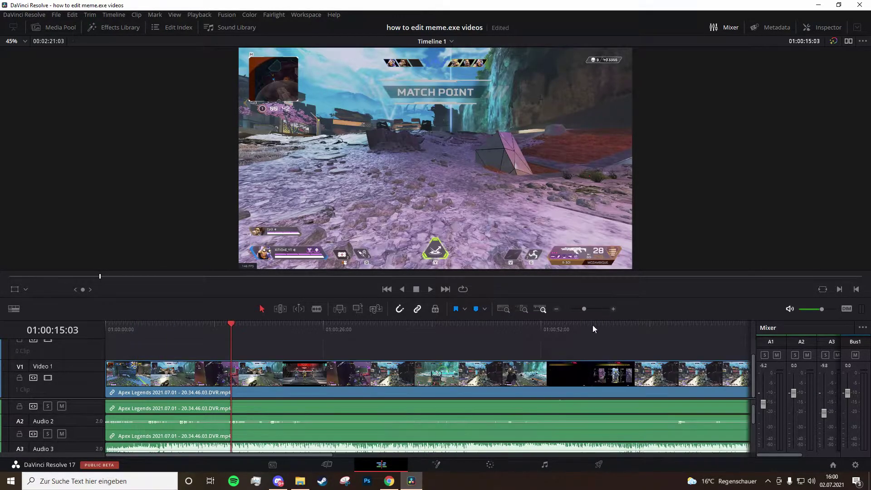
scroll(218, 400, "down", 2)
left_click(132, 429)
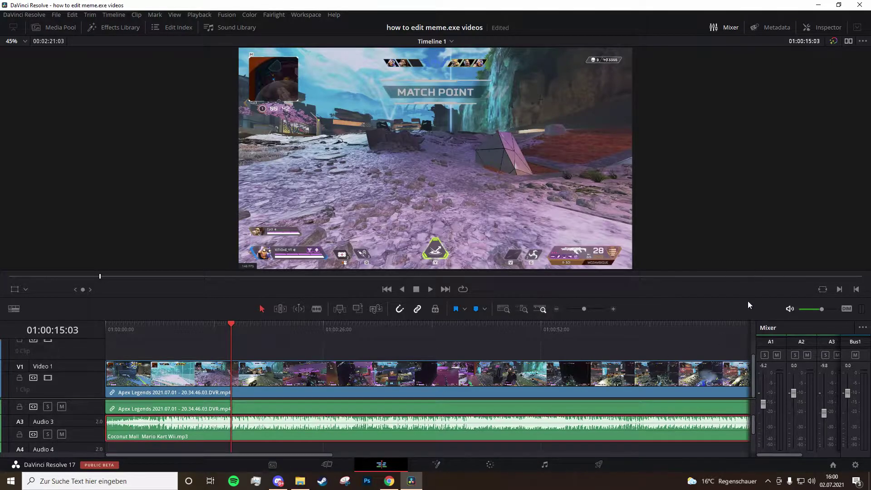
- Reopen and widen the audio mixer, reset A1 and A3 to 0.0, and play from the start
left_click(736, 29)
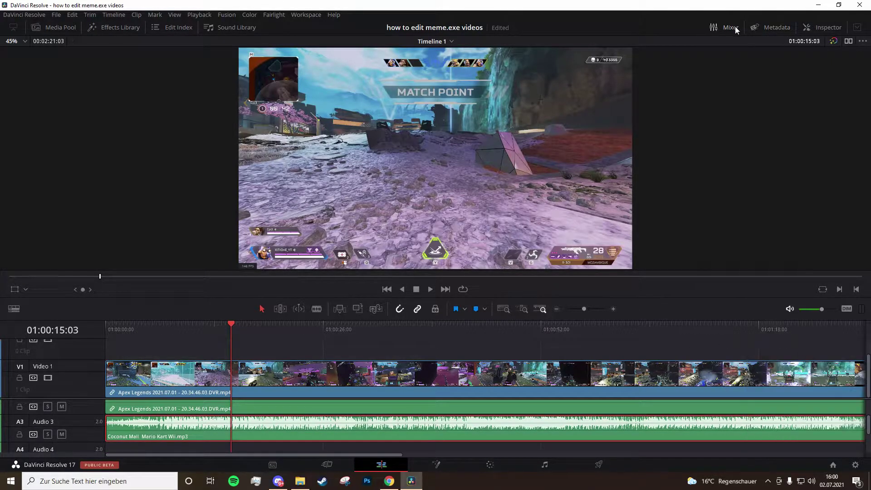
left_click(724, 27)
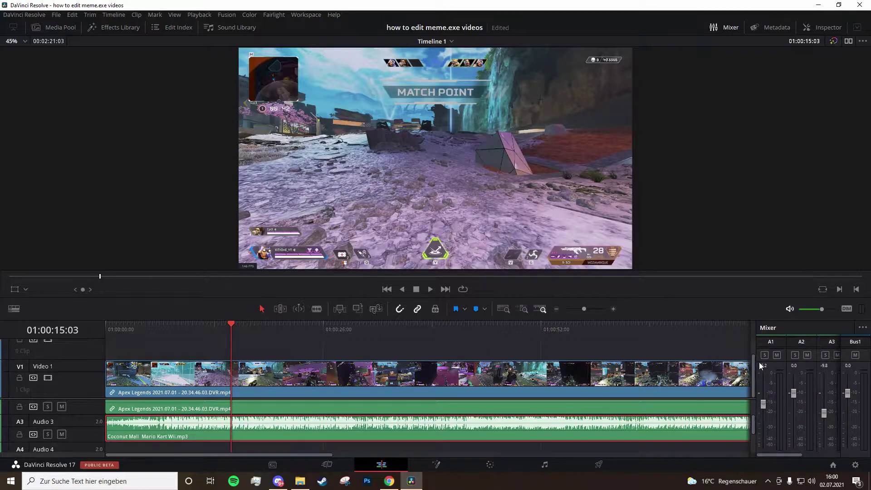
left_click_drag(758, 365, 681, 366)
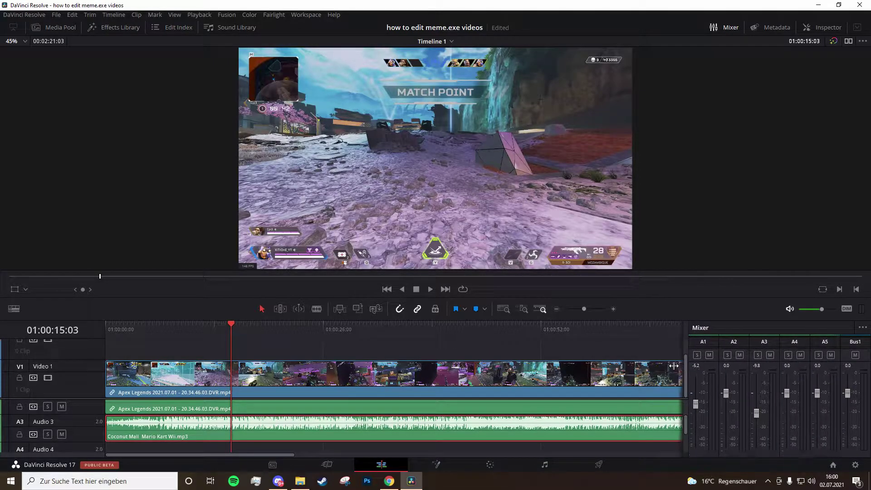
key("ctrl+z")
key("ctrl+z")
key("Home")
key("space")
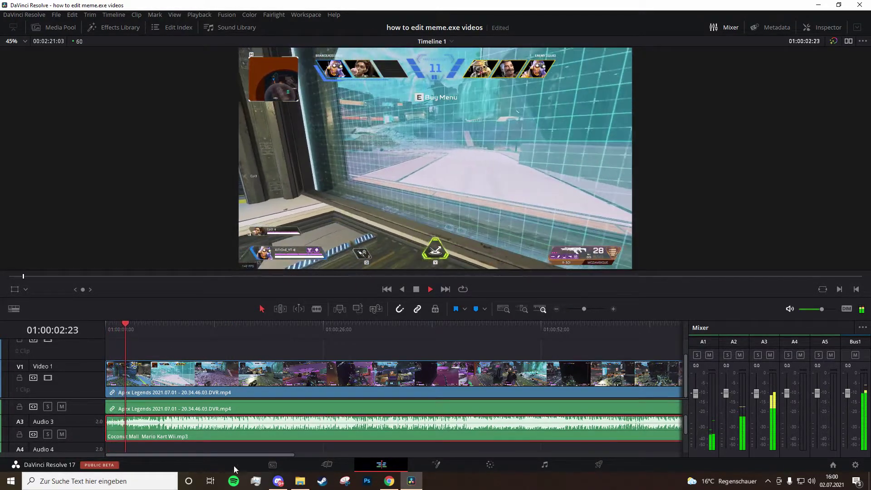
- Lower the A3 music fader step by step to -13 while listening to playback
left_click_drag(755, 396, 756, 412)
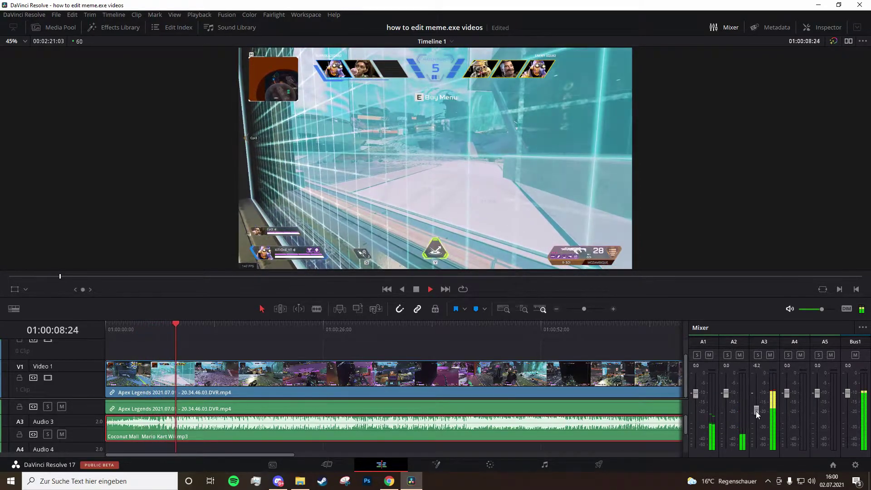
left_click_drag(756, 413, 756, 416)
key("space")
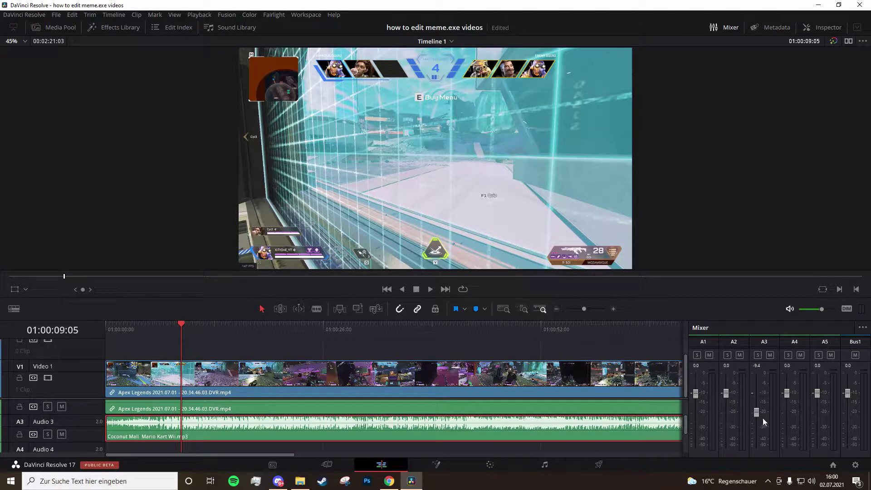
key("space")
left_click_drag(755, 414, 755, 419)
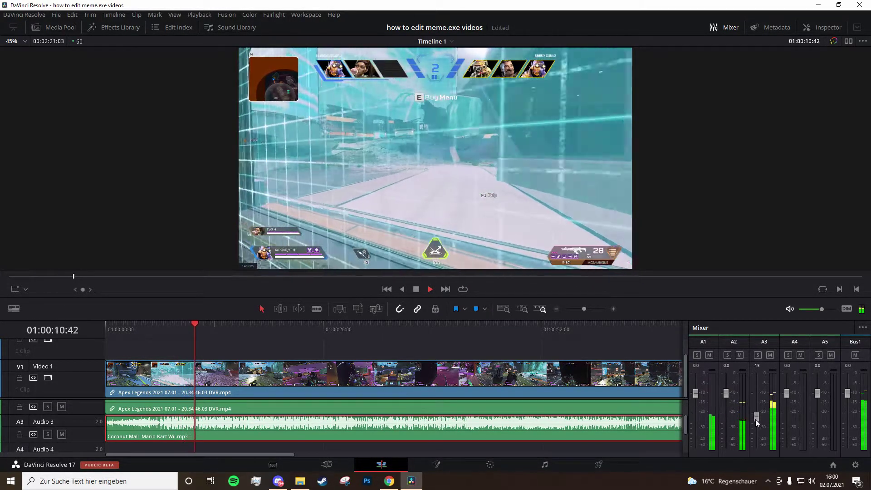
key("space")
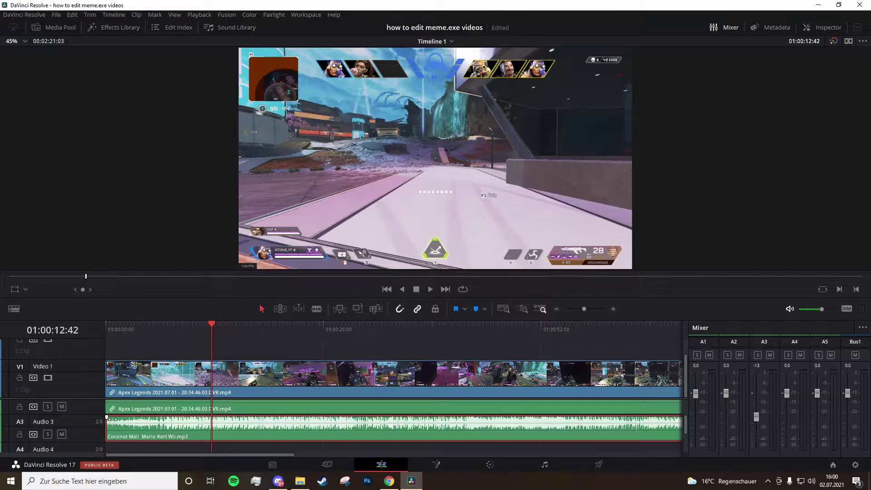
- Try a fade-in on the music clip, listen to it, then remove the fade again
mouse_move(107, 417)
left_mouse_down()
mouse_move(153, 418)
mouse_move(117, 425)
mouse_move(166, 418)
left_mouse_up()
left_click(112, 330)
key("space")
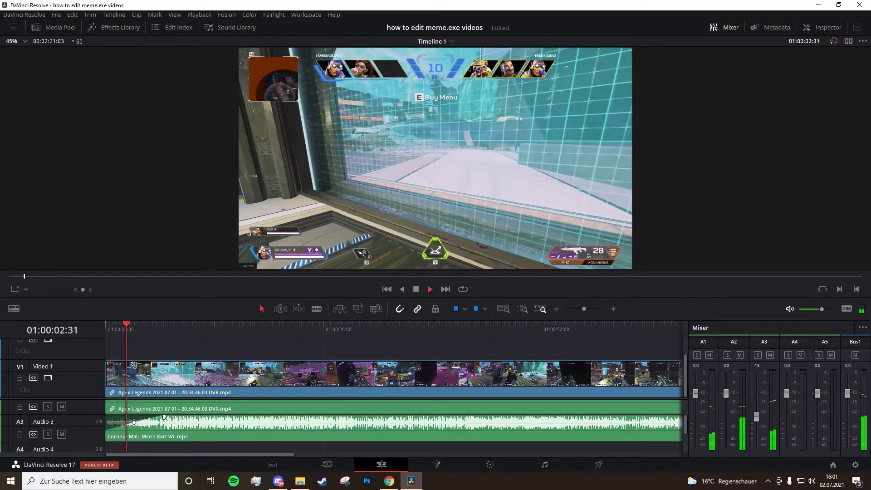
scroll(151, 422, "up", 2)
scroll(151, 422, "down", 2)
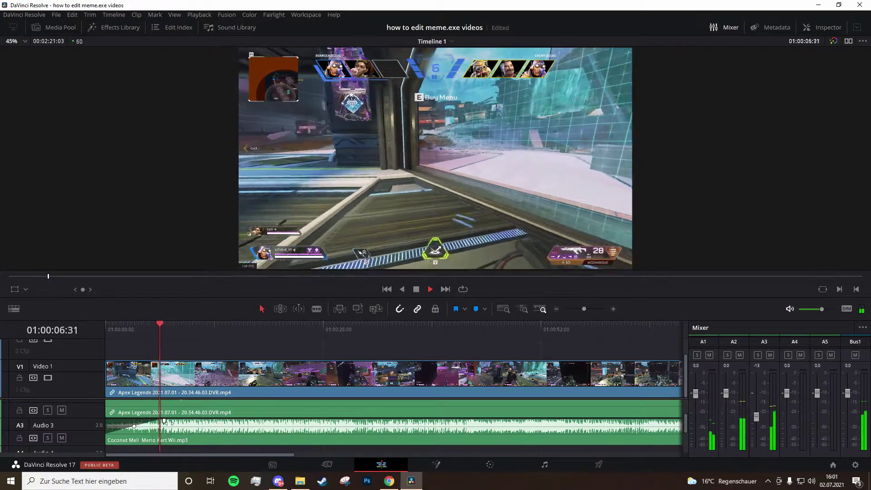
key("space")
left_click_drag(164, 421, 107, 421)
left_click(389, 481)
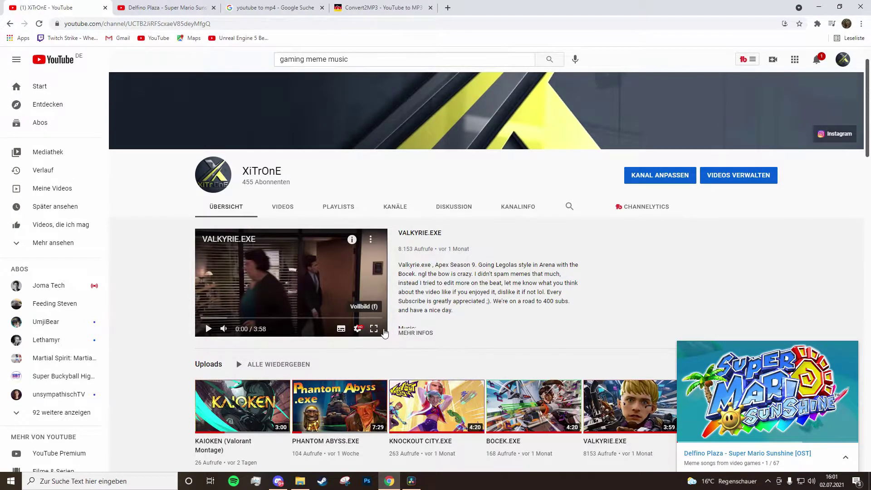
key("f")
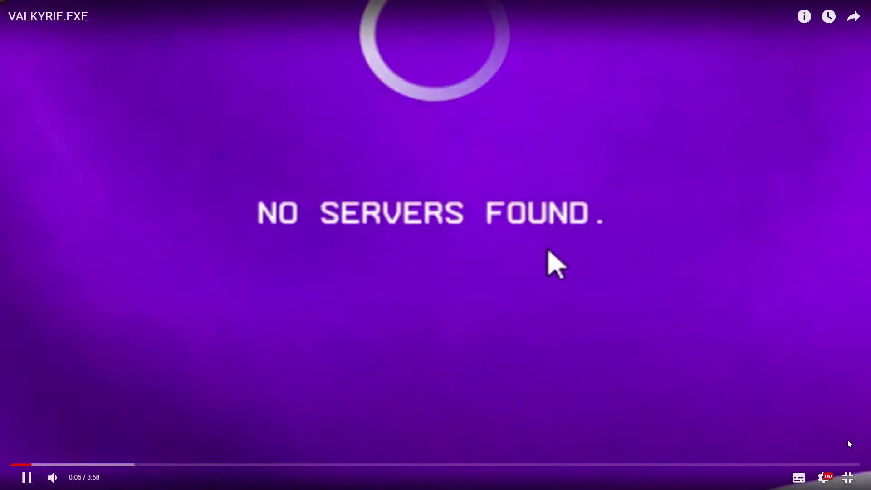
left_click(847, 441)
left_click(848, 477)
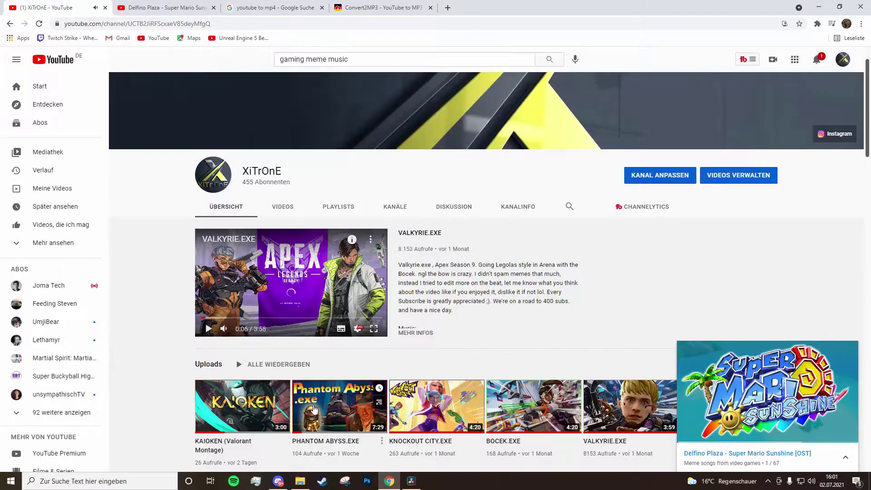
left_click(410, 481)
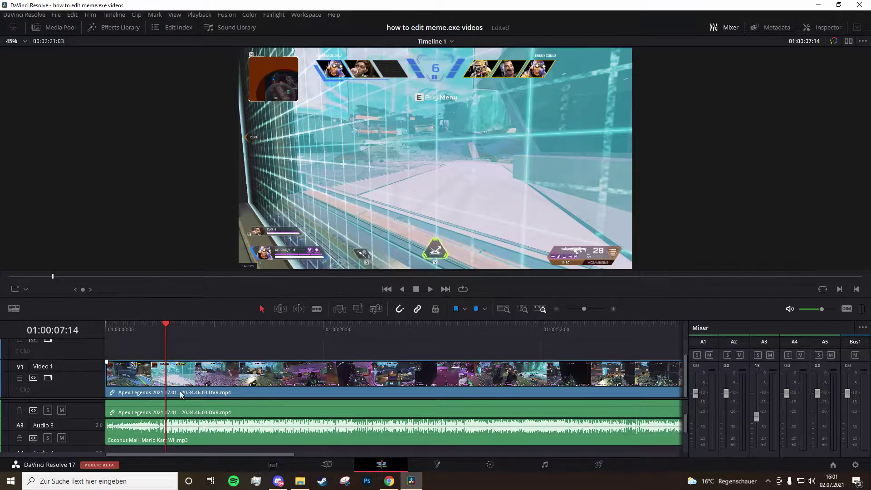
- Drag a fade-in onto the Coconut Mall clip's start and play from 01:00:04:03 to hear it
left_click_drag(113, 421, 166, 422)
left_click(139, 328)
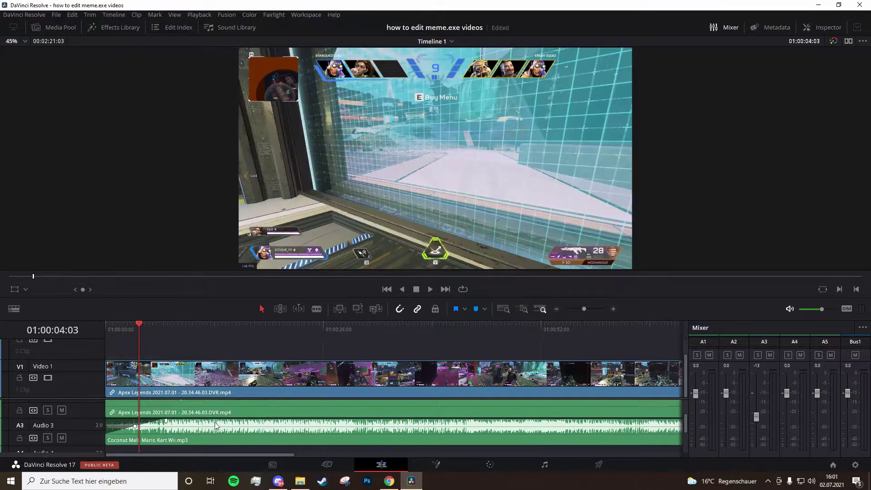
scroll(282, 427, "down", 1)
left_click(196, 414)
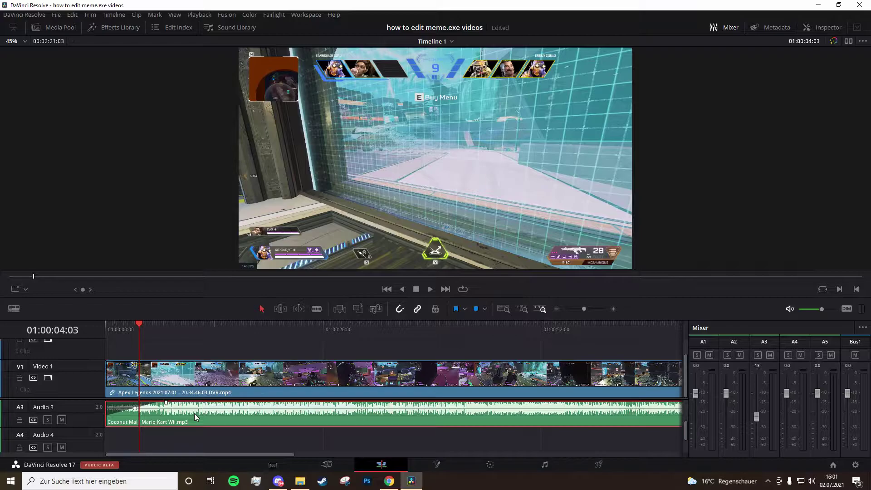
key("space")
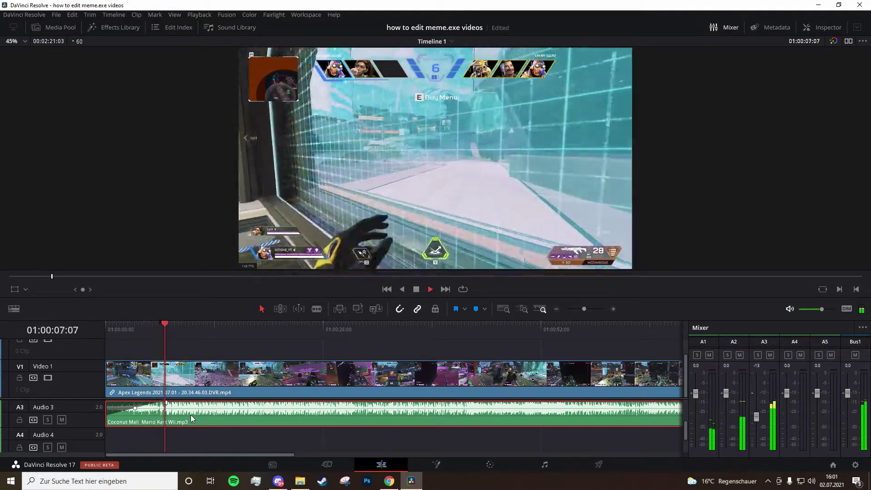
key("space")
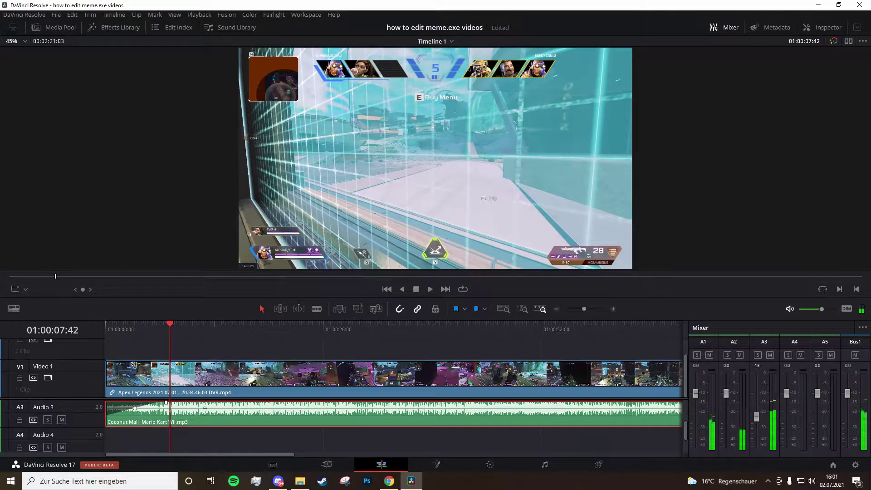
- Play from 01:00:06:26 and drop four markers on the music's beats
left_click(159, 325)
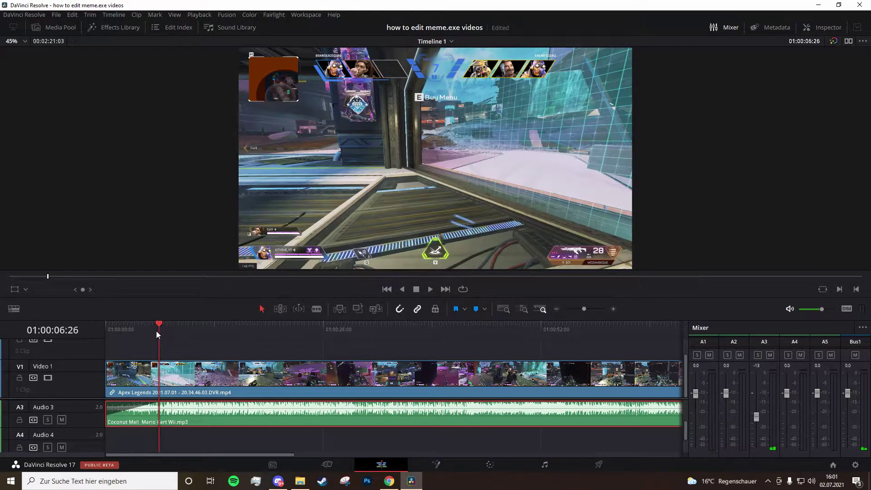
key("space")
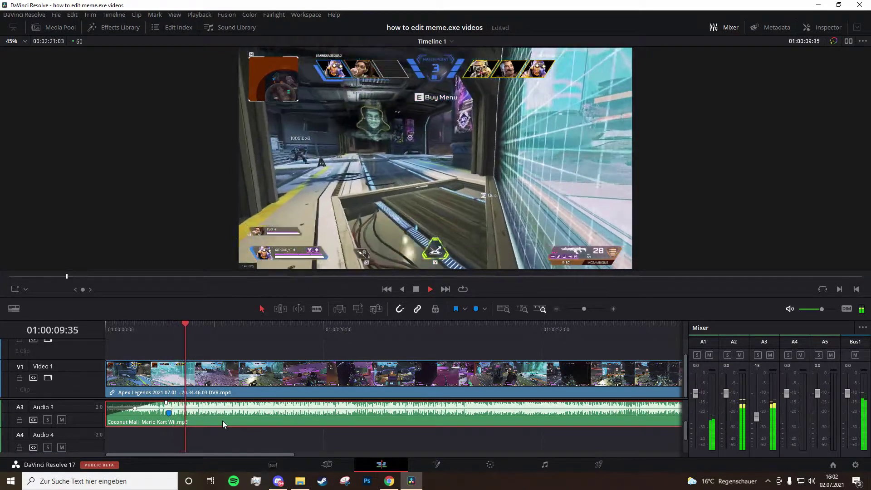
key("m")
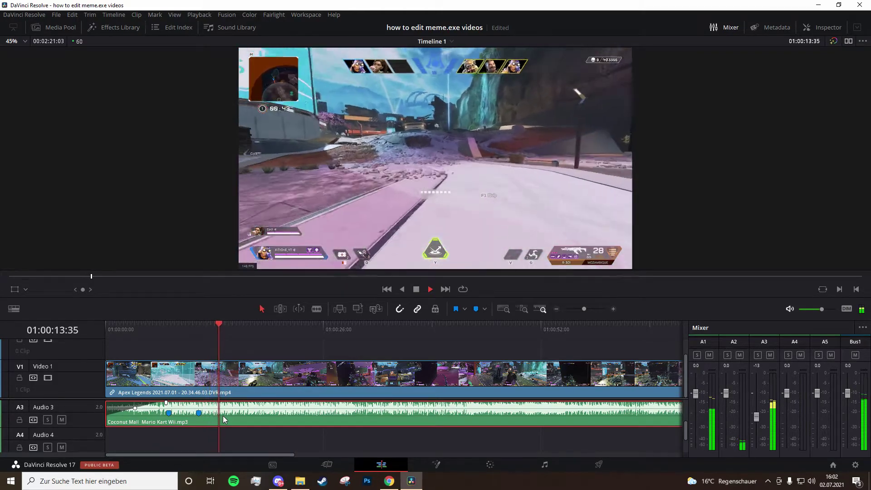
key("m")
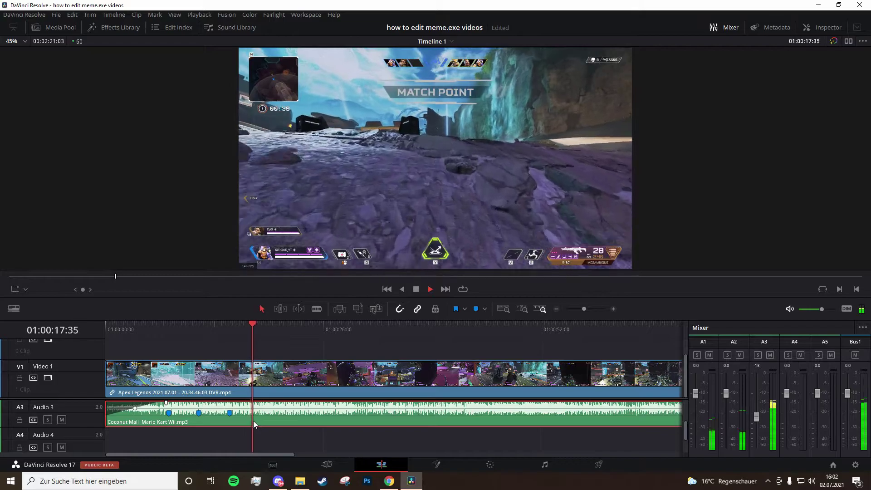
key("alt+k")
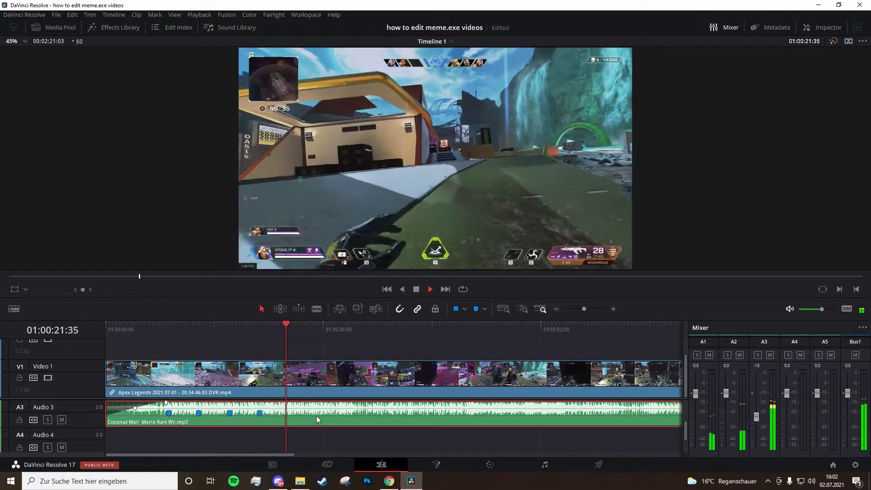
key("alt+k")
key("space")
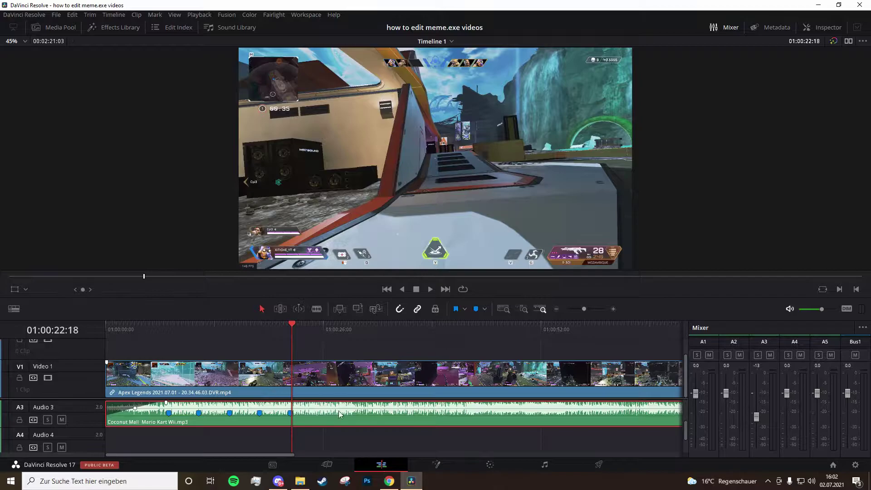
- Blade the Apex gameplay clip on V1 at Marker 1 and Marker 2
left_click(172, 333)
left_click(555, 309)
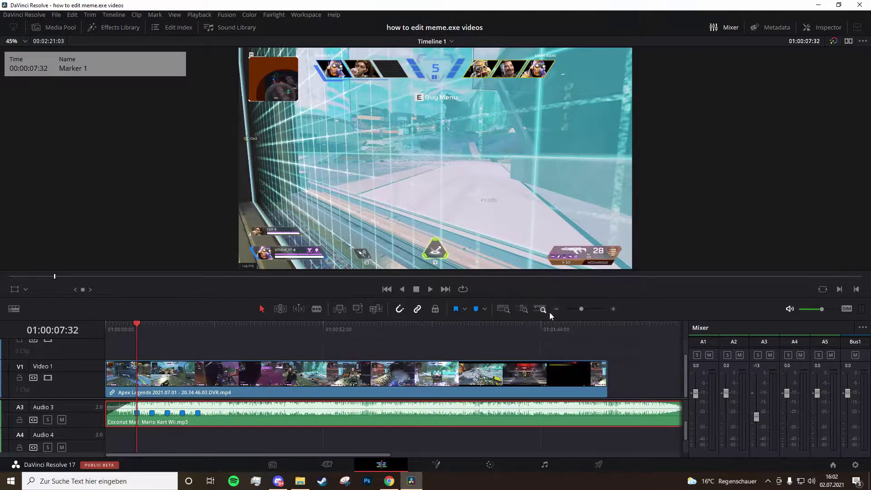
left_click(162, 380)
left_click(613, 309)
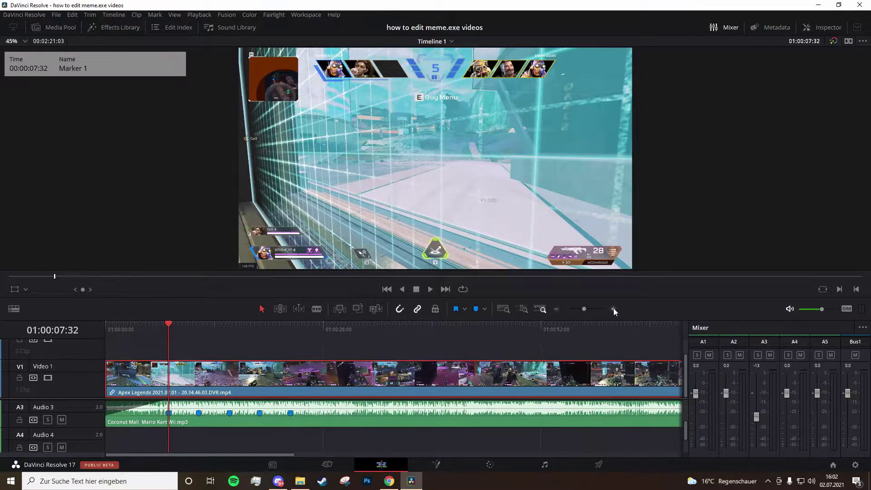
left_click(613, 309)
scroll(371, 399, "up", 3)
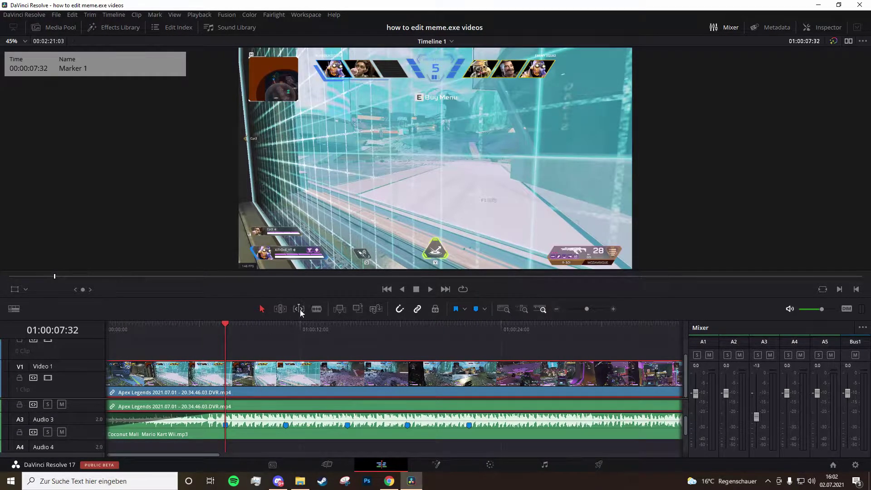
left_click(317, 309)
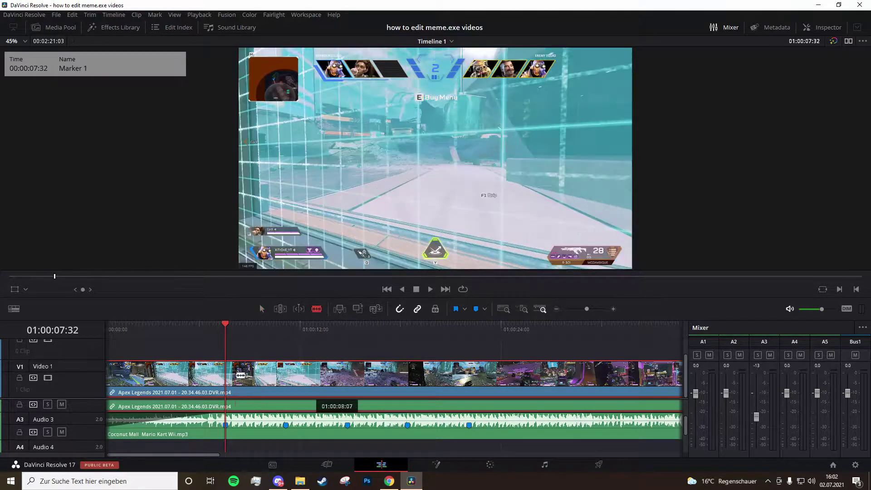
left_click(228, 377)
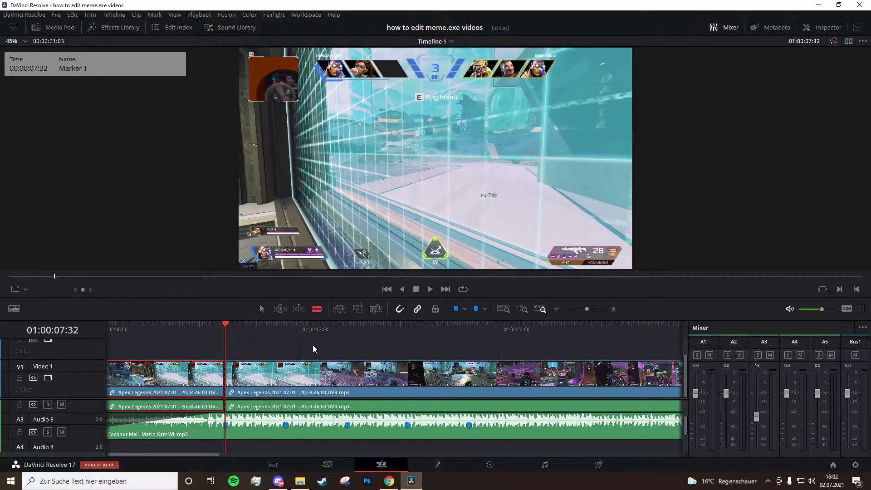
scroll(311, 408, "up", 1)
left_click(285, 335)
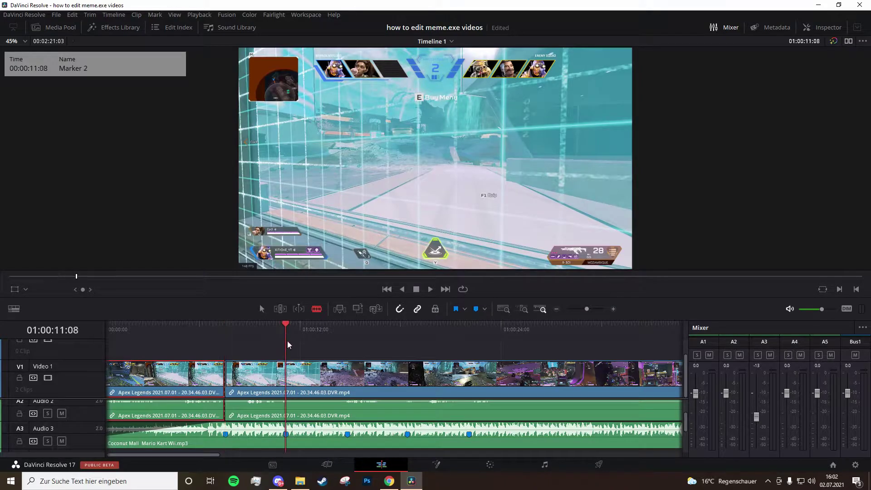
left_click(287, 377)
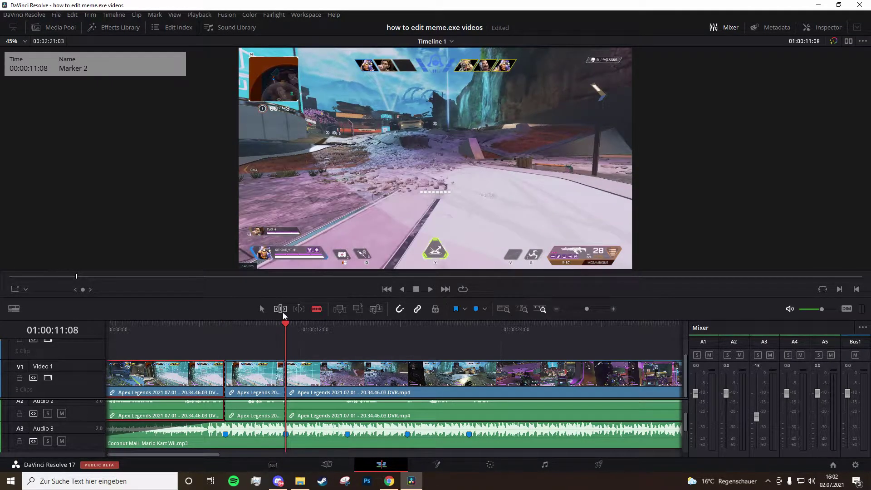
- Slip the middle gameplay clip to different footage in Trim Edit Mode and review it
left_click(280, 309)
left_click_drag(267, 380, 301, 380)
left_click(206, 331)
key("space")
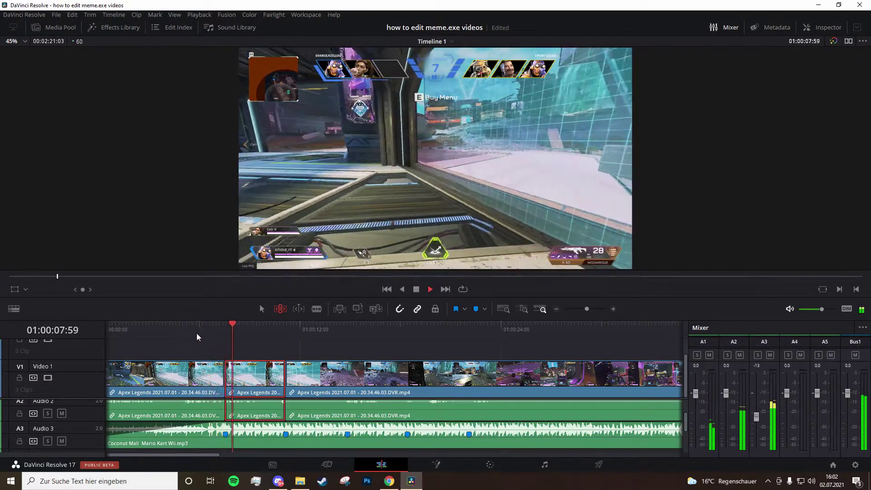
key("space")
left_click_drag(266, 376, 254, 329)
left_click(281, 330)
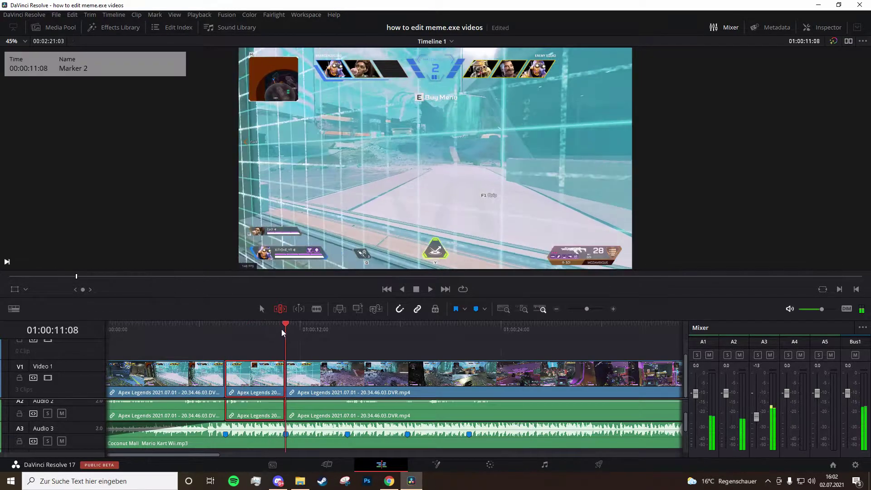
- Split the third clip at Marker 3, trim the fourth clip's start later, and save
left_click(347, 333)
left_click(354, 384)
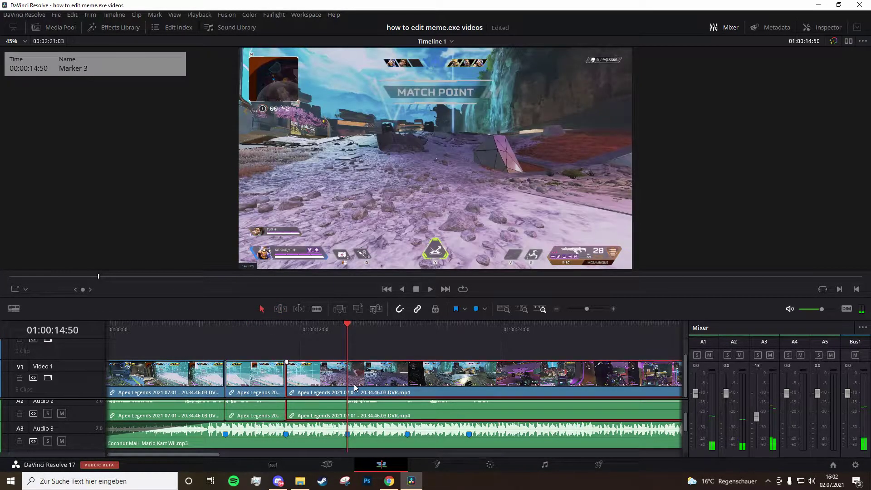
key("ctrl+backslash")
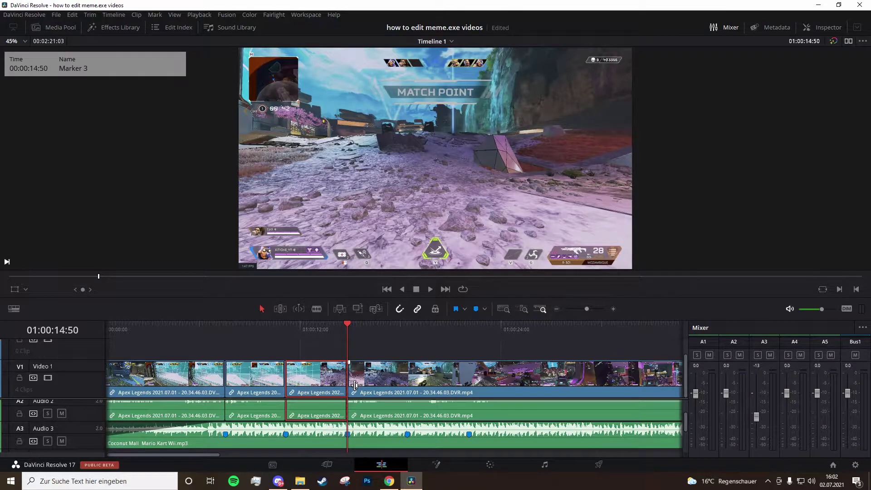
left_click_drag(355, 385, 391, 386)
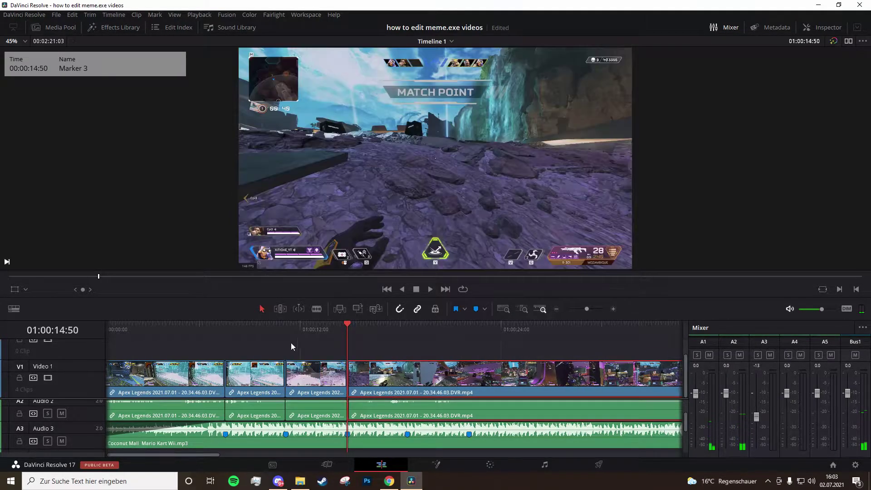
key("space")
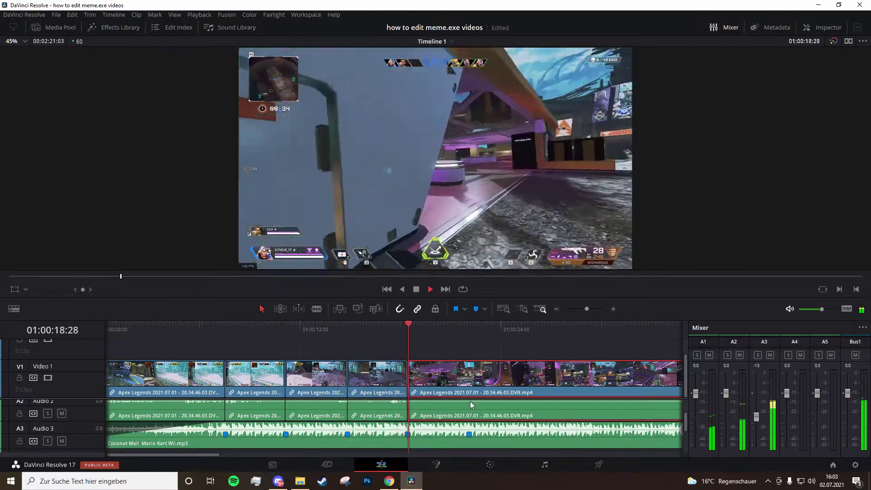
key("space")
key("ctrl+s")
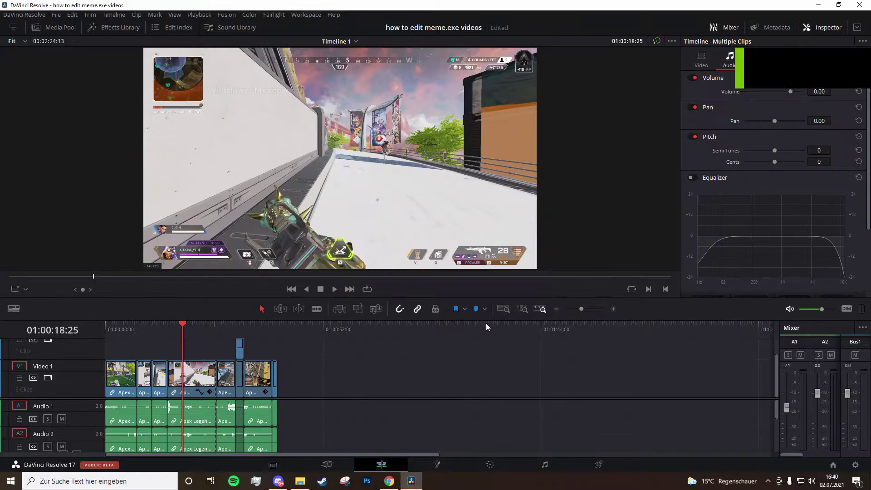
- Drop a Blur Dissolve transition on the cut between gameplay clips and preview it
left_click(613, 308)
left_click(613, 308)
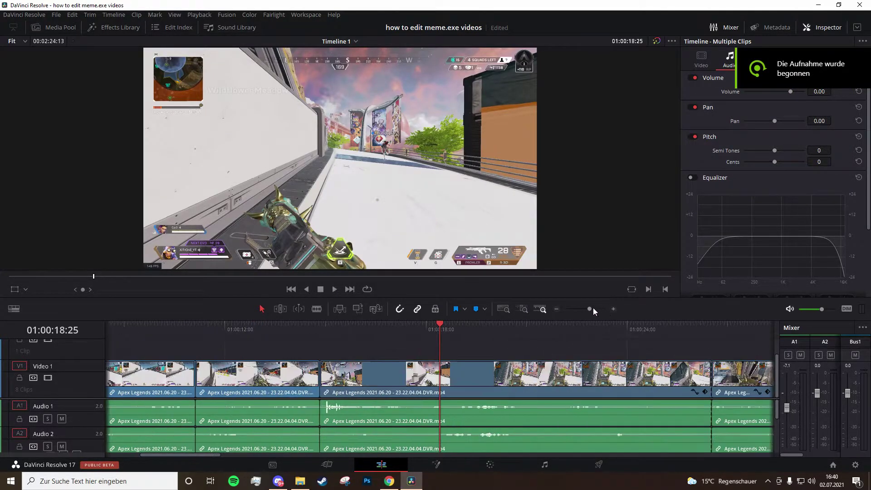
left_click(120, 28)
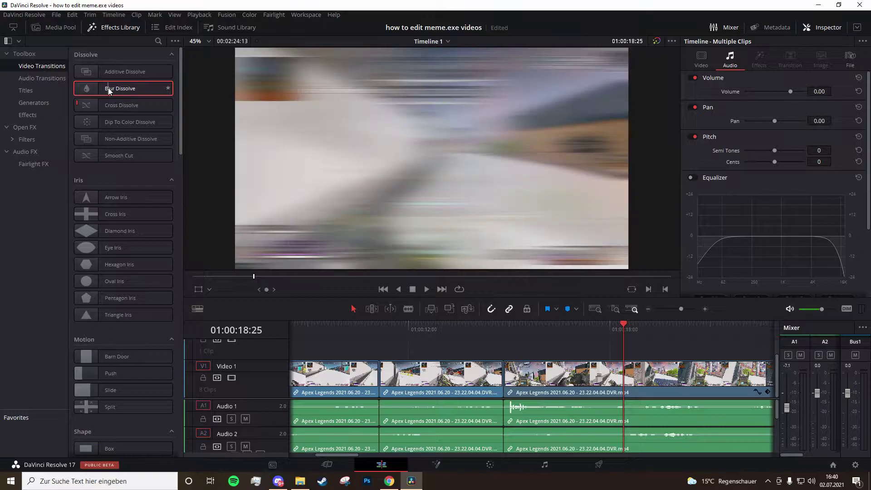
left_click(485, 330)
key("space")
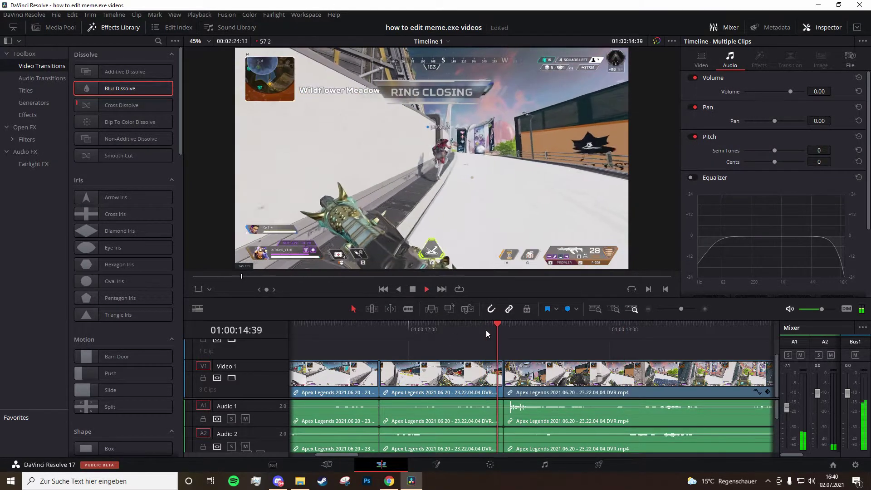
left_click_drag(131, 89, 259, 170)
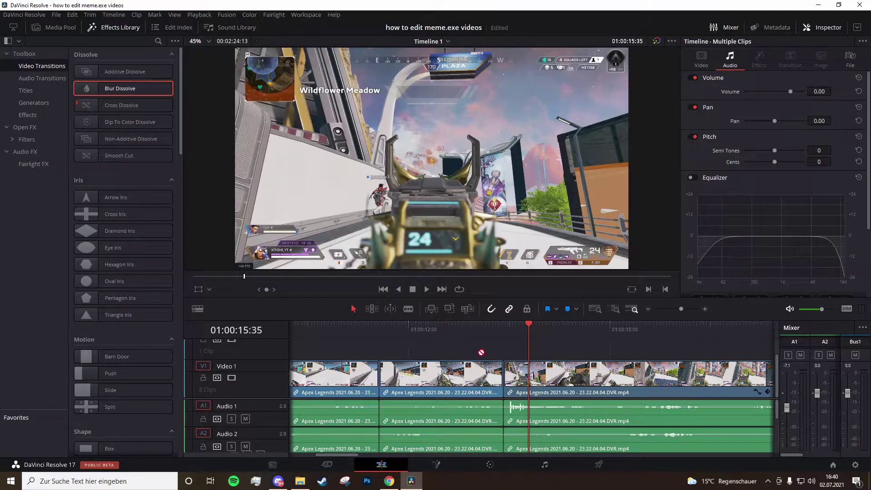
left_click_drag(481, 352, 503, 375)
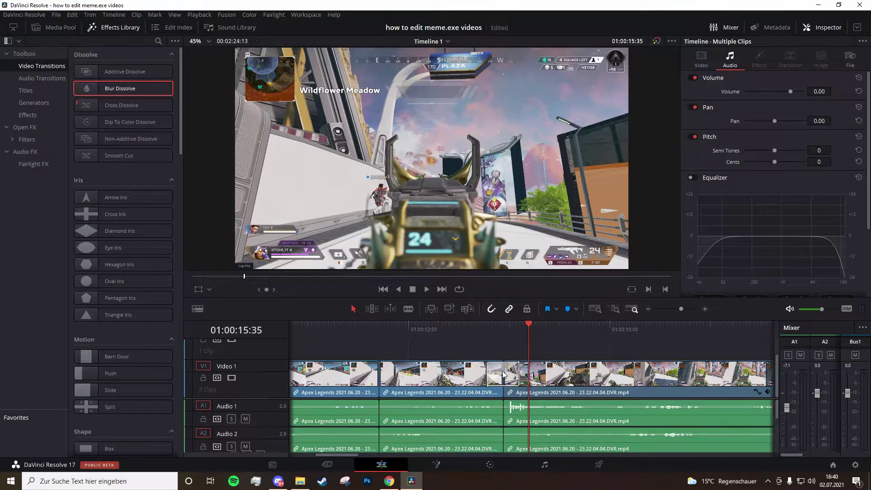
left_click(495, 324)
left_click(475, 332)
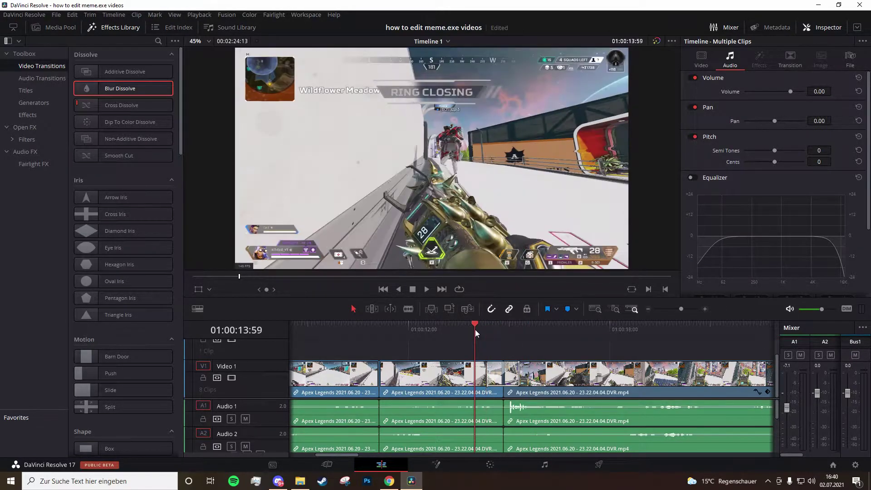
key("space")
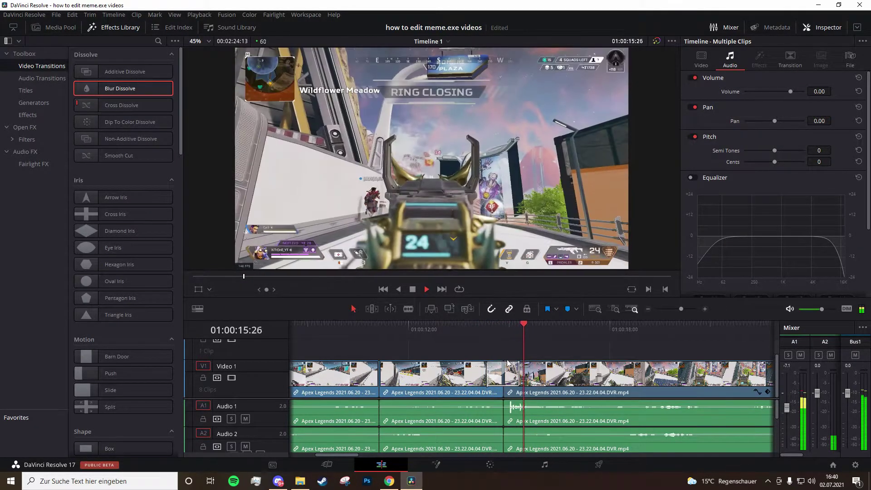
key("space")
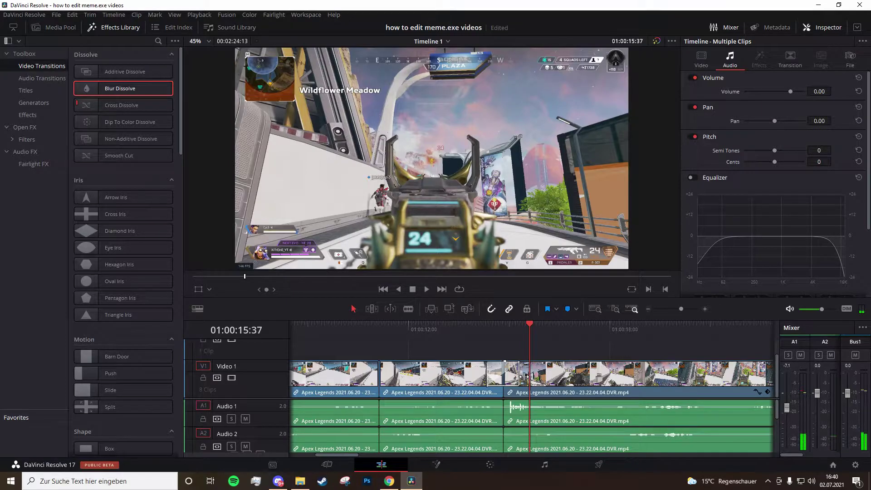
- Lengthen the transition, then shorten it to 0.6 seconds and replay it
left_click_drag(524, 376, 554, 376)
left_click(437, 330)
key("space")
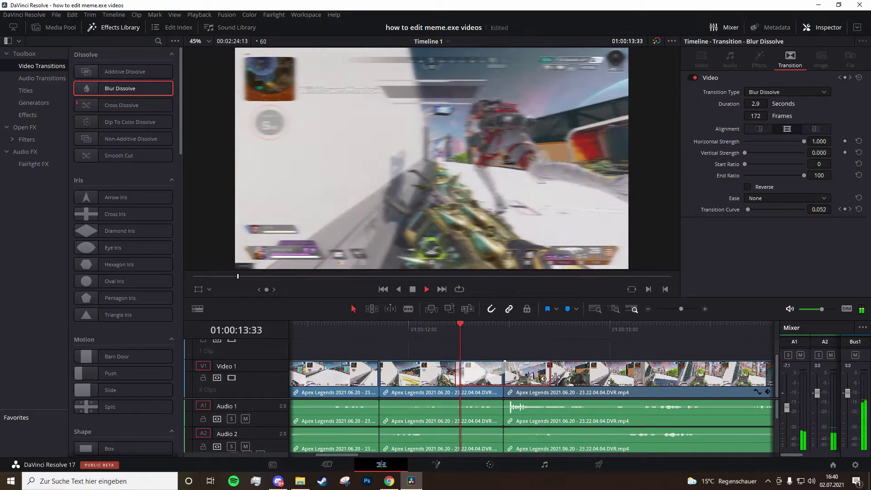
key("space")
left_click_drag(554, 371, 512, 372)
left_click(487, 328)
key("space")
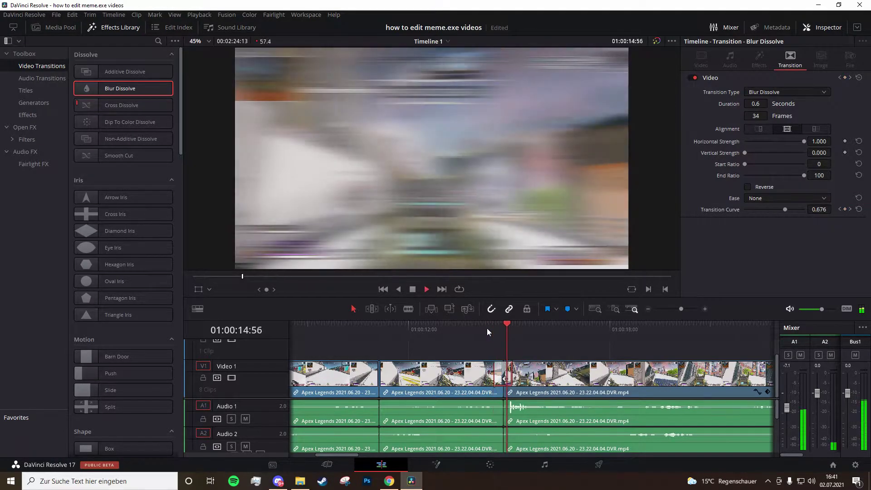
left_click(475, 330)
key("space")
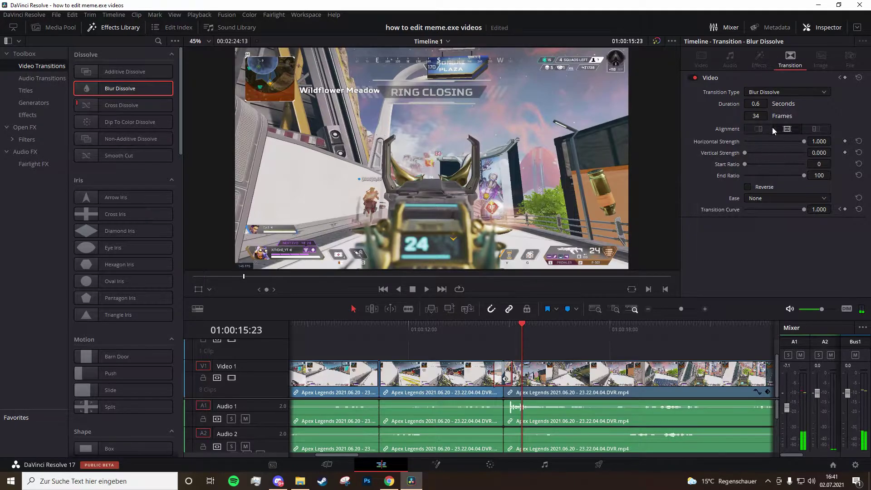
- Check the transition type list, preview the Slide transition, and show the Titles list
left_click(799, 91)
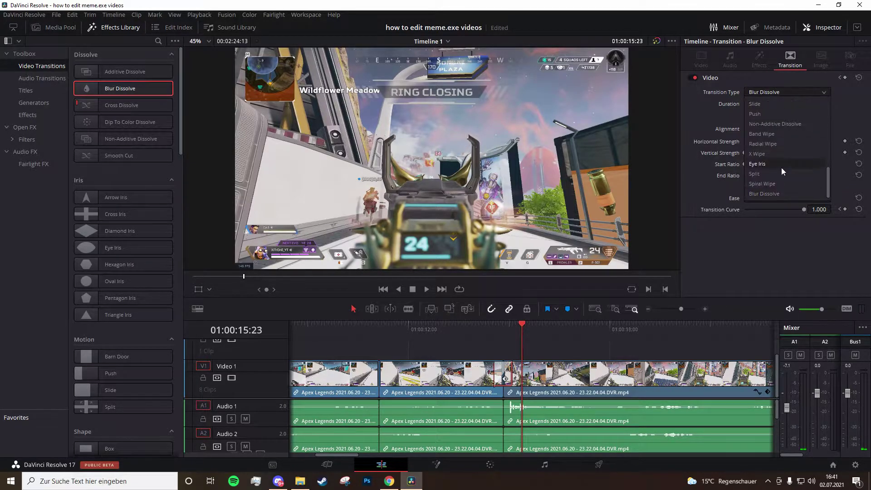
left_click(760, 115)
left_click(482, 327)
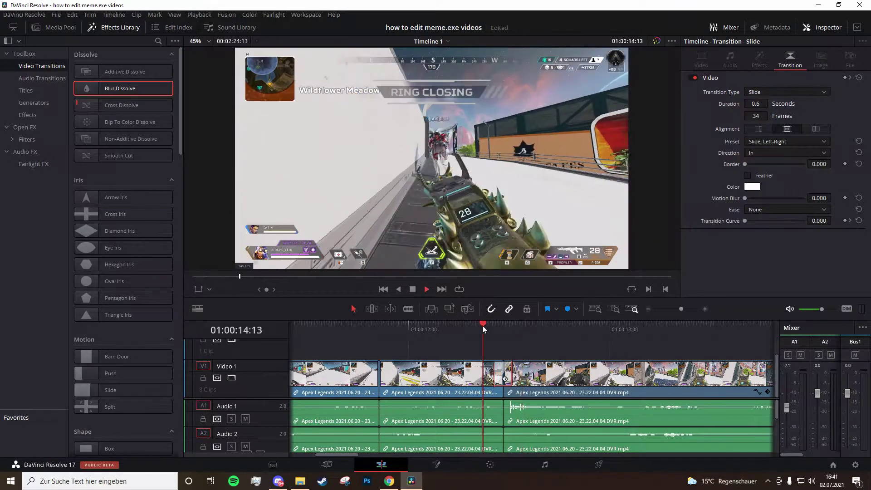
key("space")
key("space")
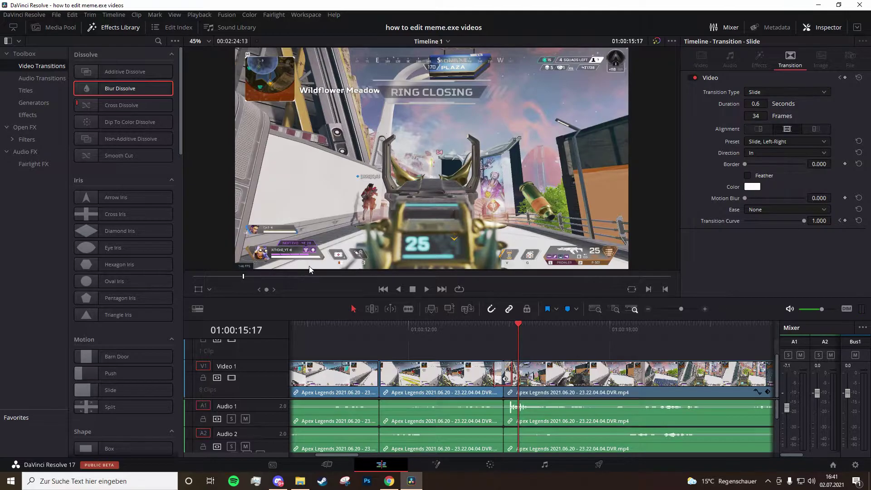
left_click(36, 89)
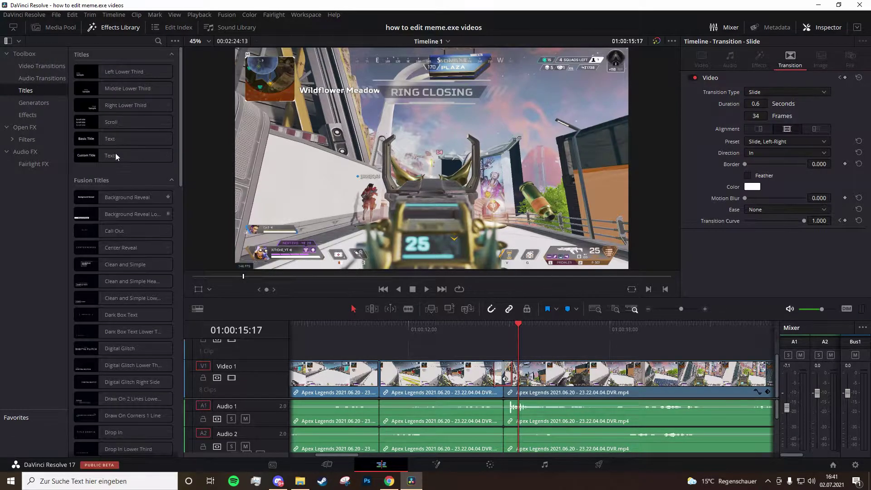
- Add a Text title on V2 and change its text to 'whatever'
left_click_drag(127, 140, 538, 361)
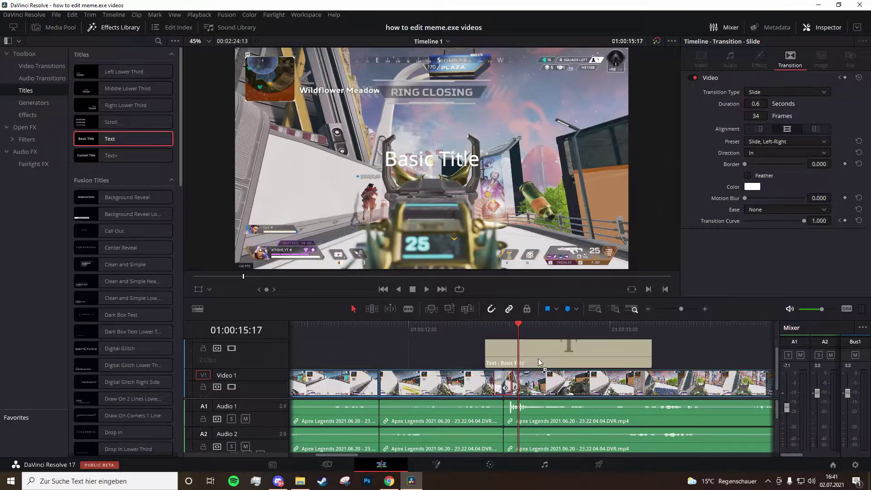
left_click(567, 348)
left_click(743, 122)
key("ctrl+a")
type("whate")
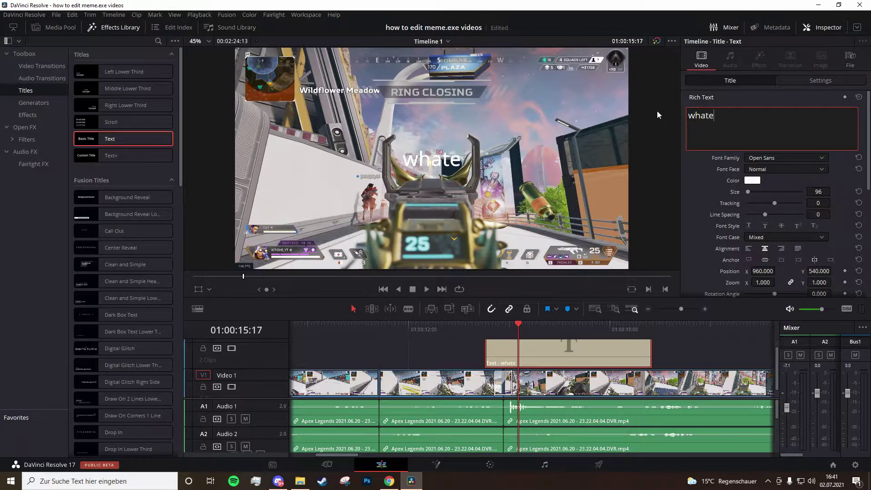
type("ver")
key("Return")
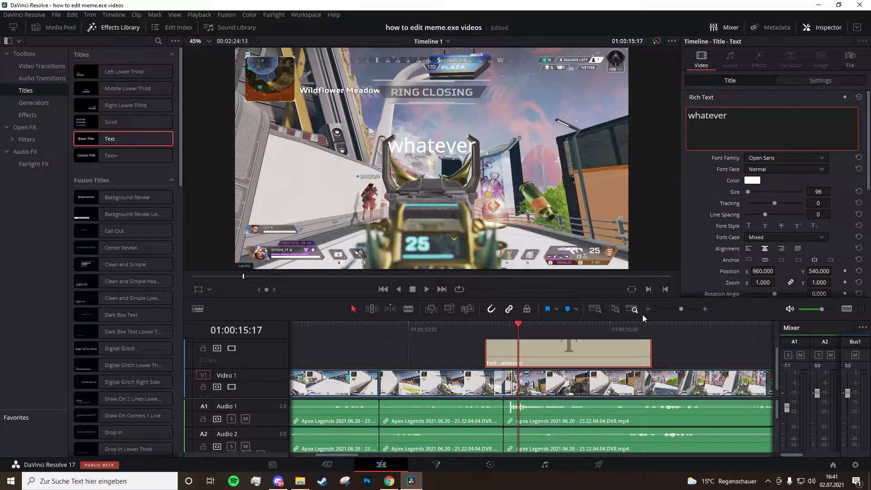
left_click(685, 366)
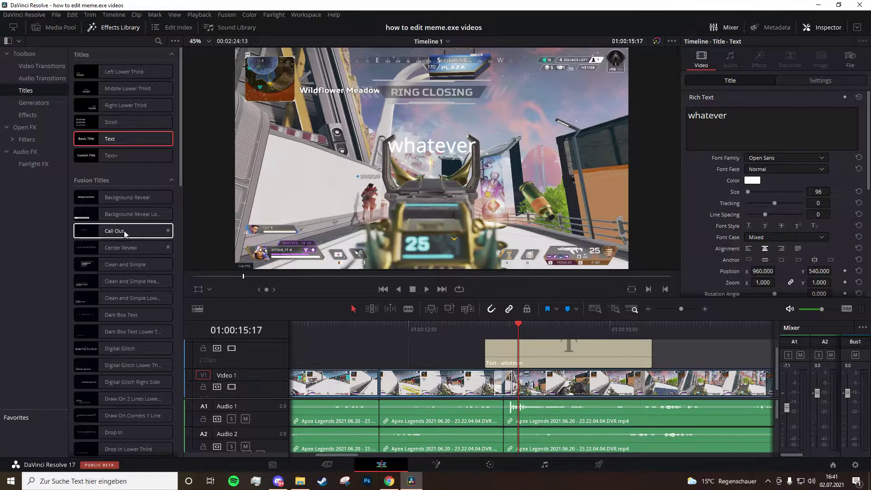
- Select the 'whatever' title clip and delete it from the timeline
scroll(525, 365, "up", 1)
left_click(544, 361)
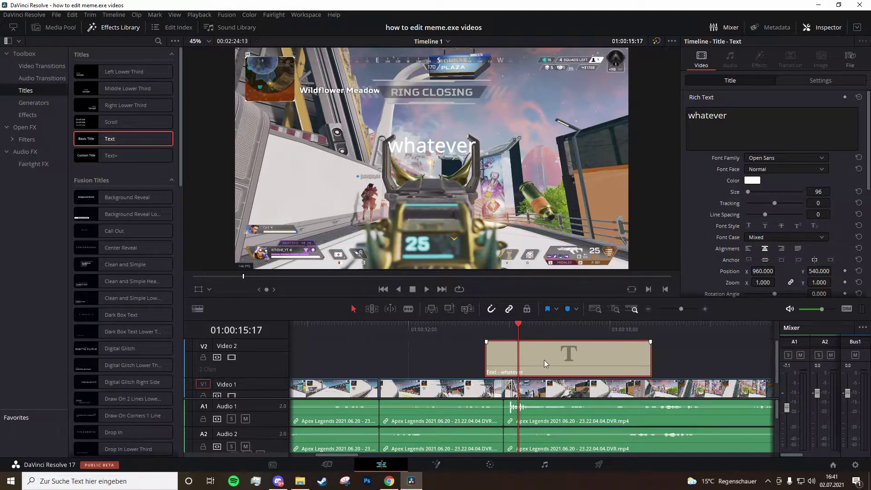
key("Delete")
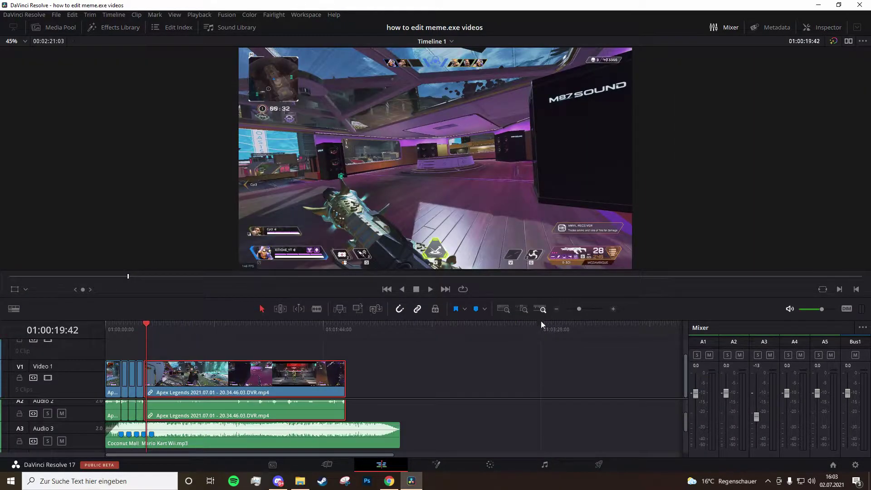
- Rubber-band select all clips on the timeline and delete them
scroll(366, 401, "up", 1)
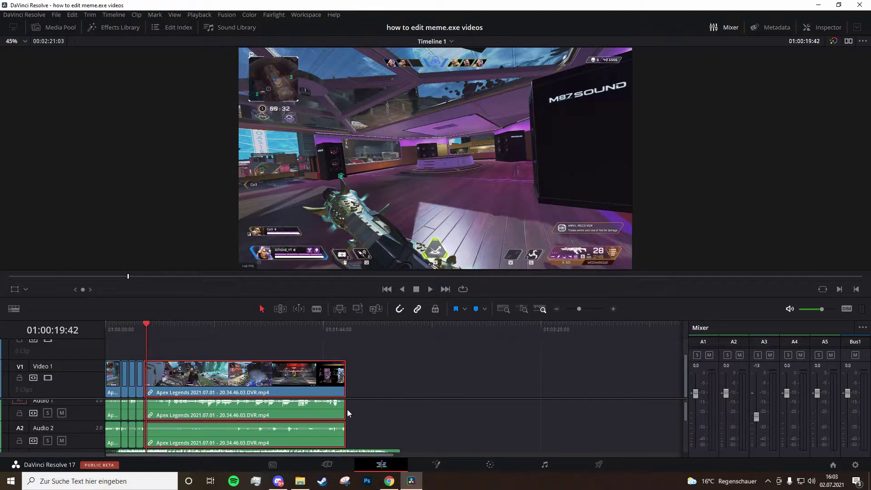
left_click_drag(451, 369, 114, 427)
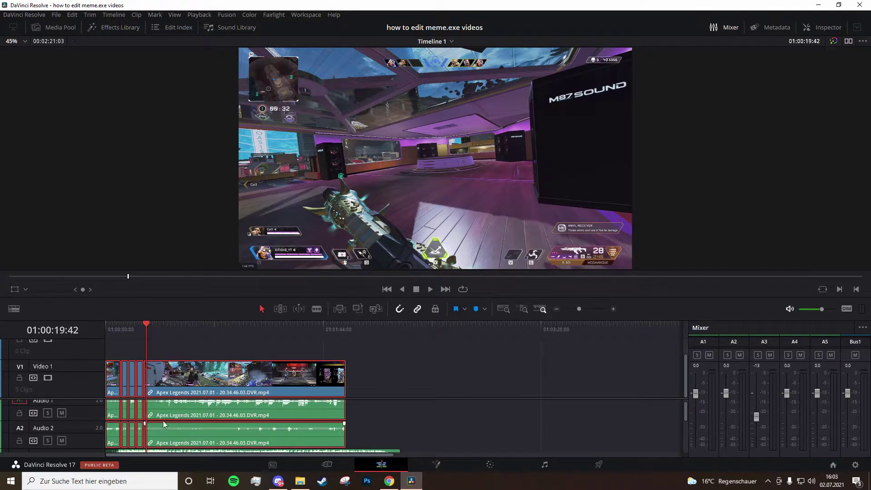
key("Delete")
- Visit File Explorer, reset the timeline playhead, then switch to the browser
left_click(299, 480)
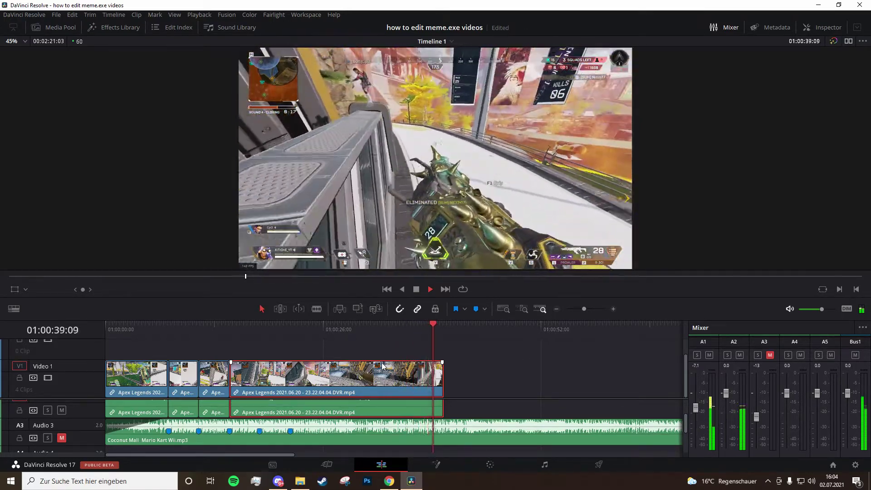
left_click(370, 325)
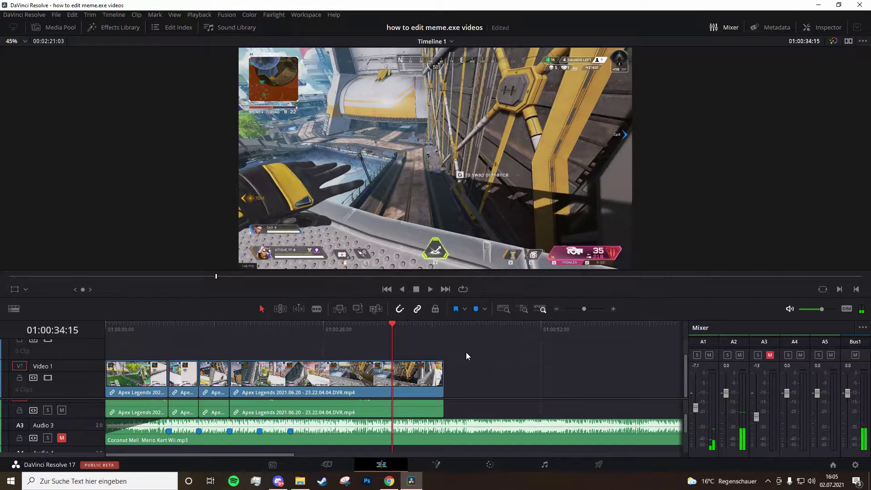
left_click(390, 473)
- Search YouTube for 'yeet' and open the When you yeet in scrabble video
left_click(180, 5)
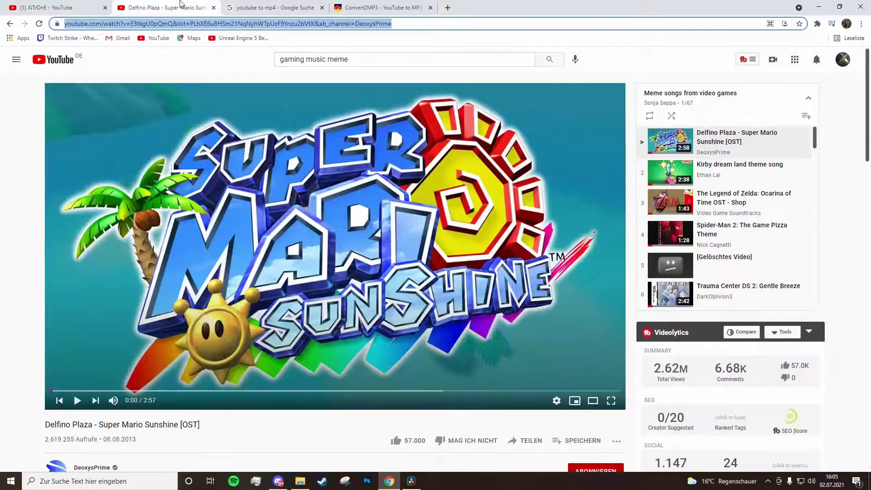
left_click_drag(348, 60, 267, 68)
type("yee")
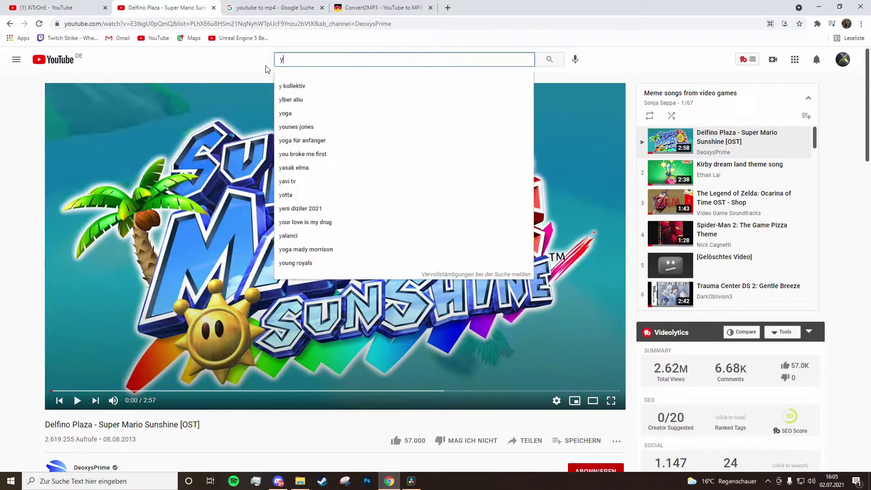
type("t")
key("Return")
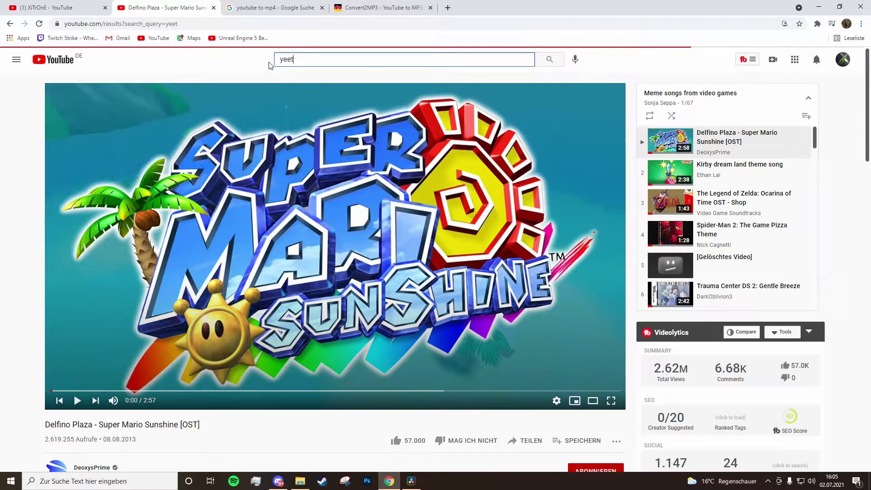
scroll(376, 257, "down", 3)
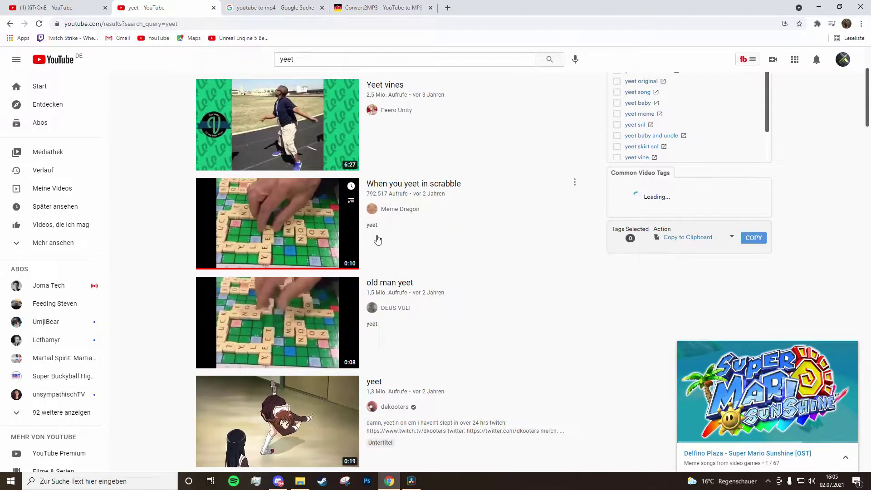
left_click(394, 194)
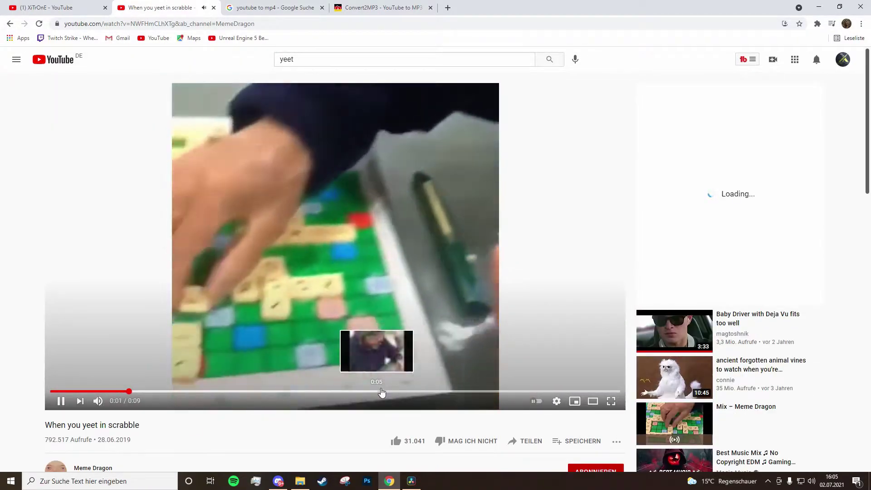
- Copy the video's link from the address bar and bring up the Convert2MP3 page
left_click(381, 391)
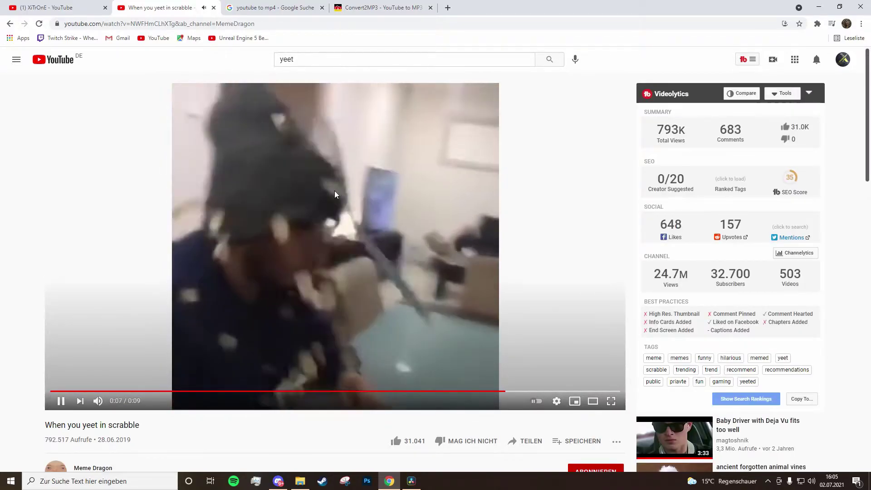
left_click(334, 188)
right_click(270, 25)
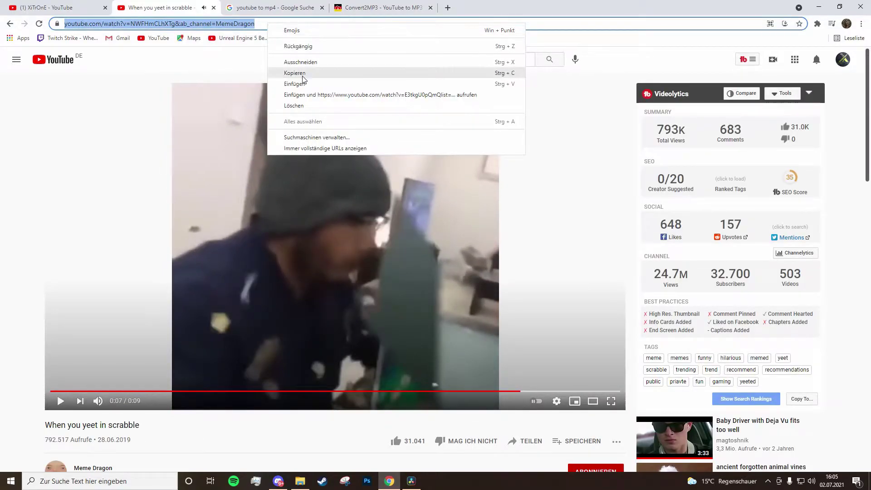
left_click(304, 74)
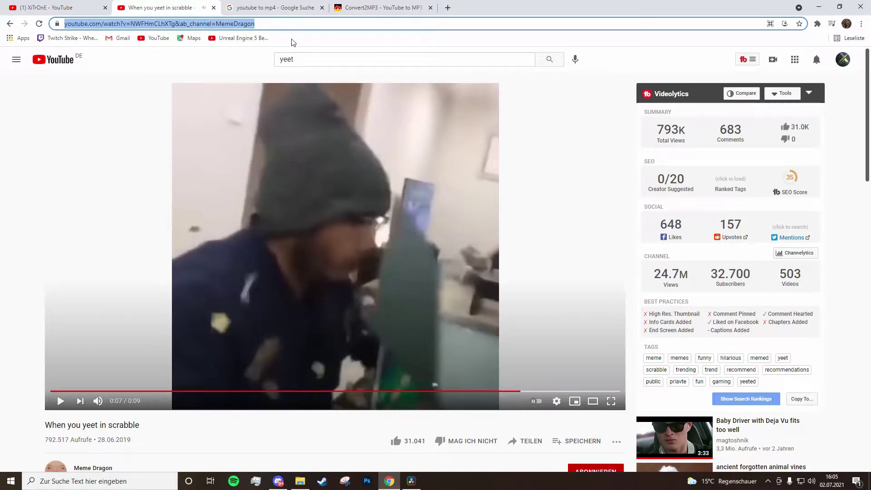
left_click(361, 10)
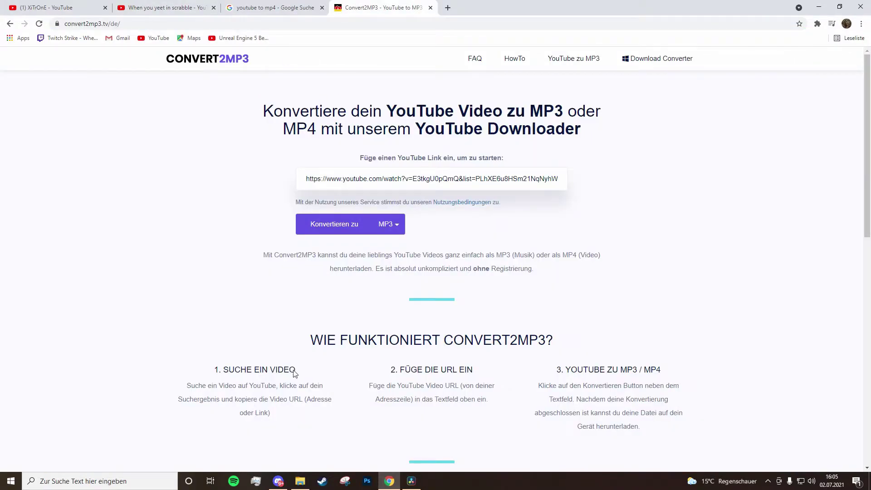
left_click(411, 481)
- Drop YEET.mp3 onto Audio 4 at 01:00:34:15, trim it short and nudge it slightly earlier
left_click(300, 481)
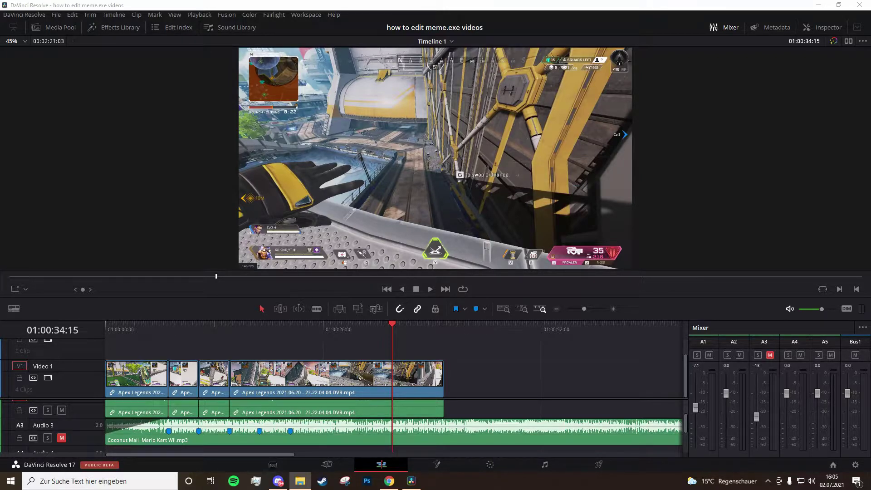
left_click_drag(573, 394, 406, 446)
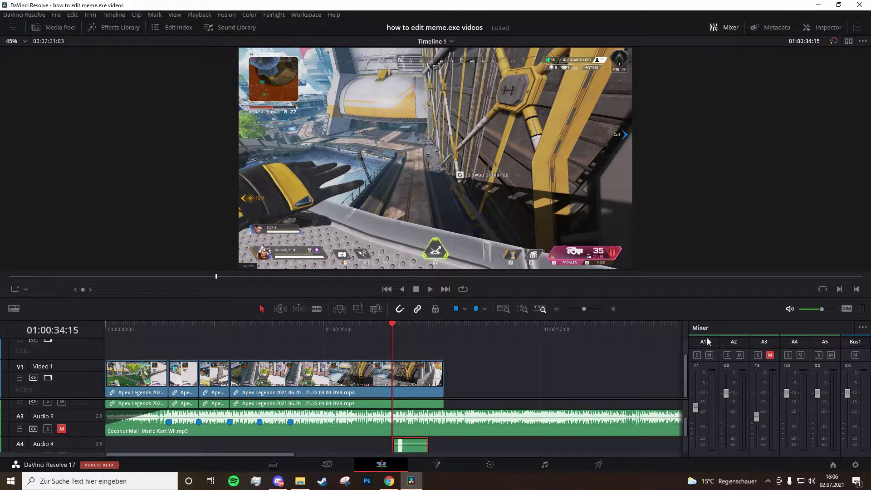
left_click(614, 309)
scroll(432, 431, "down", 1)
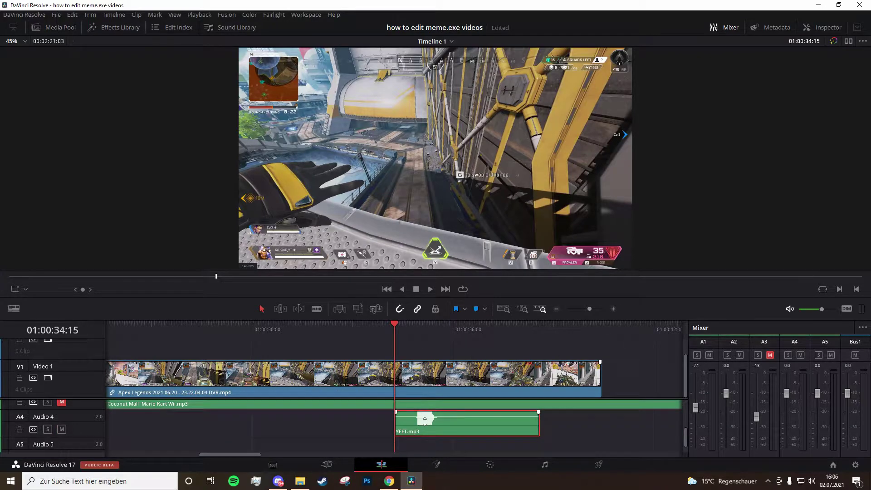
mouse_move(425, 418)
left_mouse_down()
mouse_move(402, 428)
mouse_move(414, 428)
left_mouse_up()
left_click_drag(537, 426, 443, 442)
left_click_drag(438, 443, 420, 430)
- Lower the YEET clip's volume to about -15.91 dB and play back to check
key("space")
key("space")
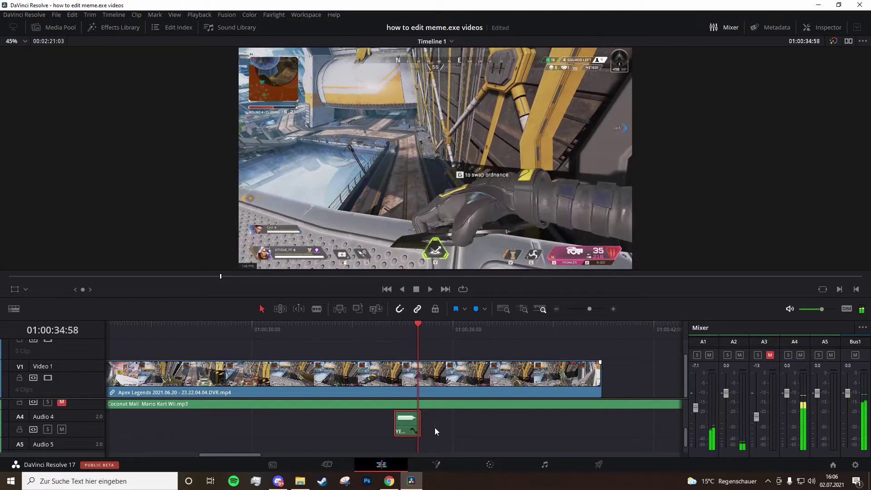
key("Up")
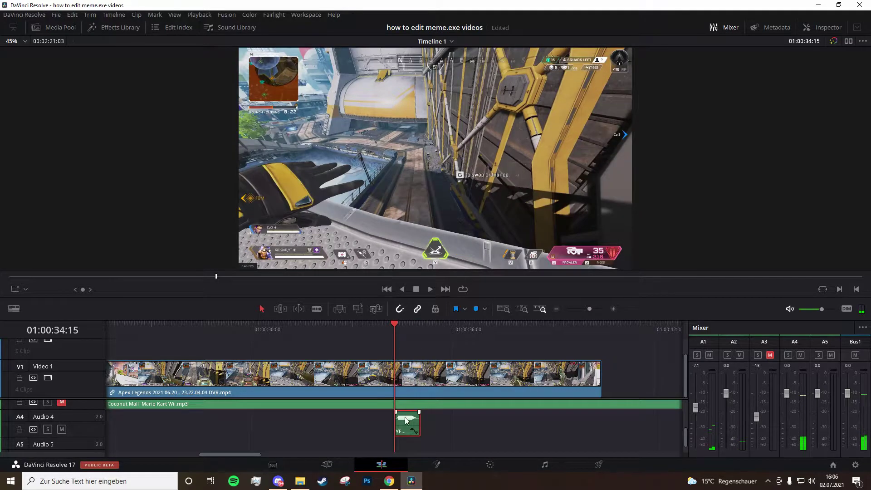
left_click_drag(404, 413, 407, 418)
key("space")
key("space")
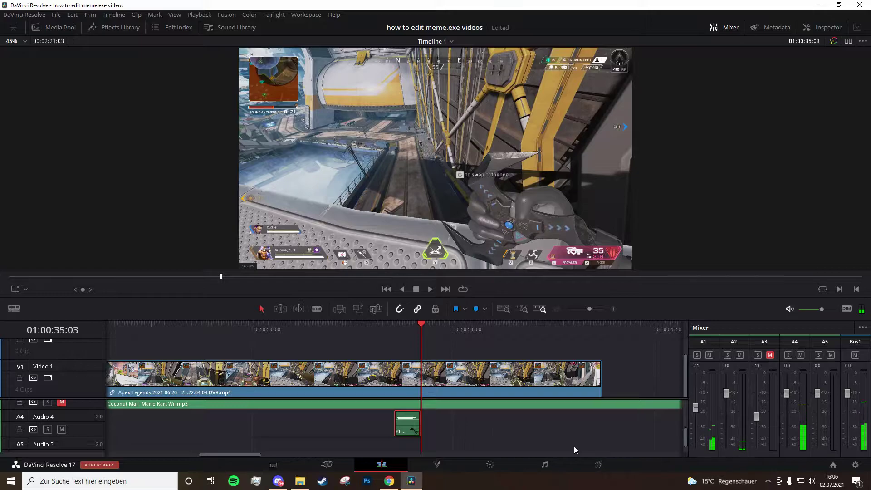
left_click_drag(421, 324, 396, 325)
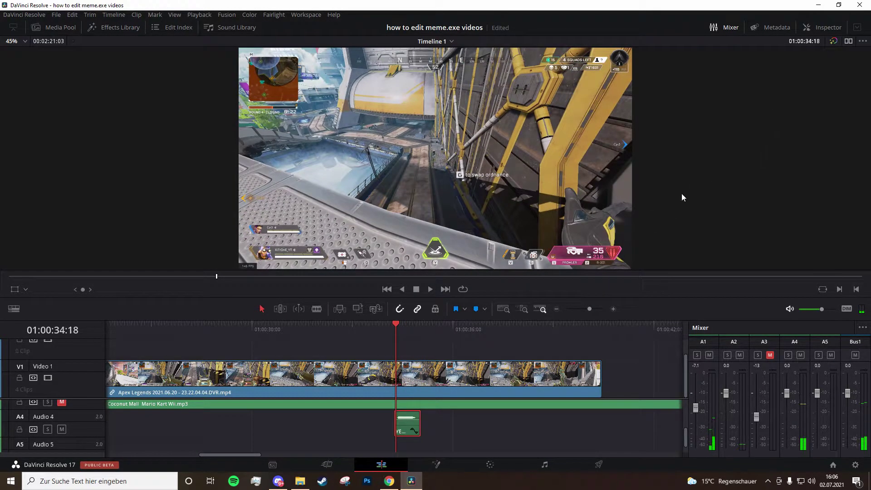
- Turn the YEET clip down to -17.51 dB and play it back
left_click(820, 28)
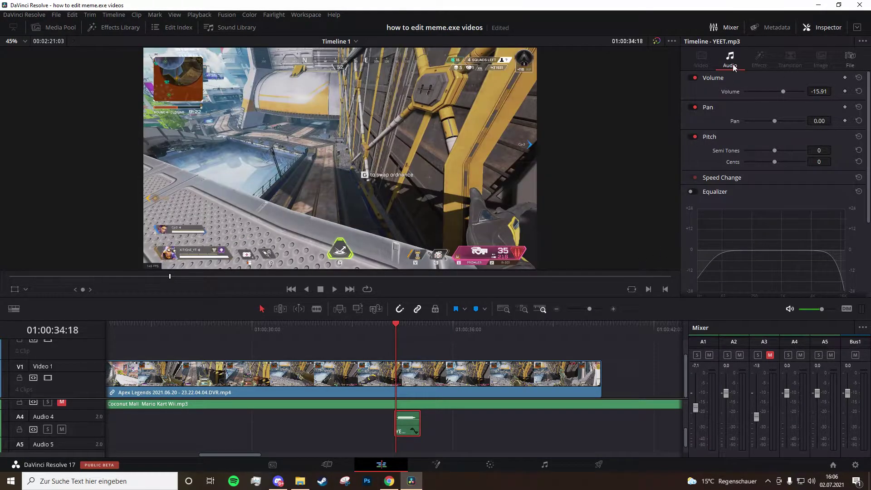
left_click_drag(783, 92, 815, 93)
left_click_drag(412, 418, 409, 426)
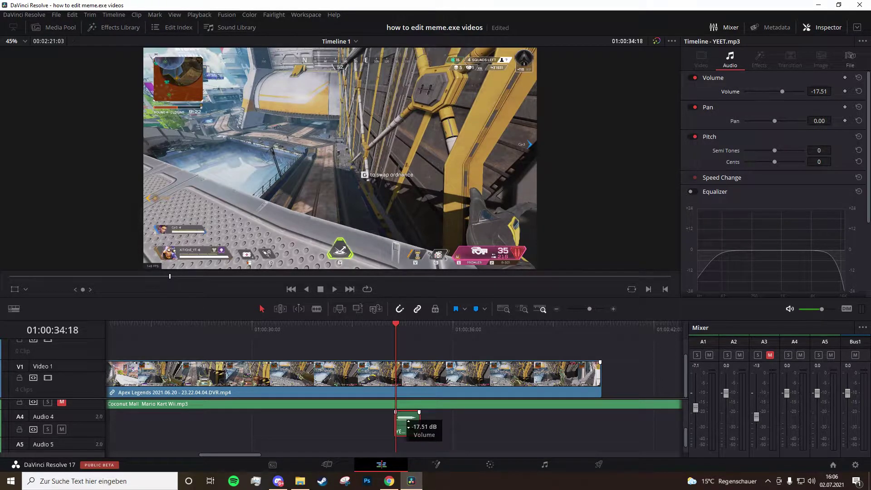
key("space")
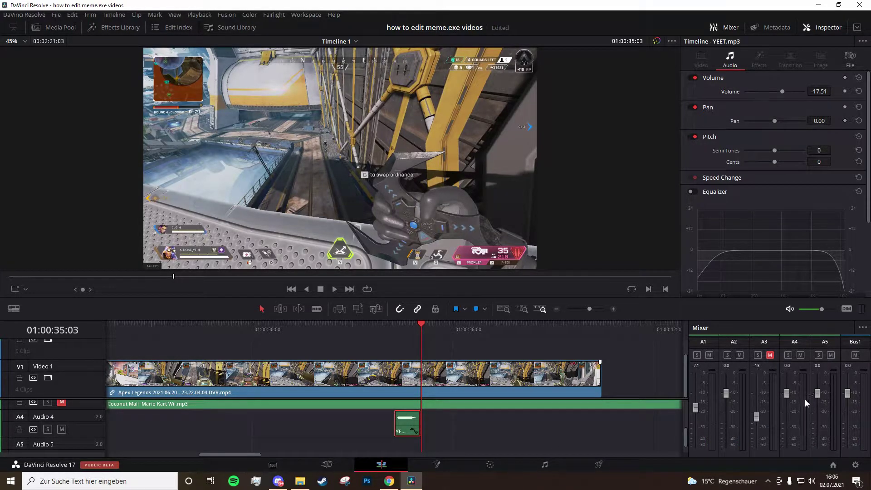
- Unmute the Coconut Mall music on A3 and preview the mix from 01:00:33:01
scroll(83, 432, "up", 2)
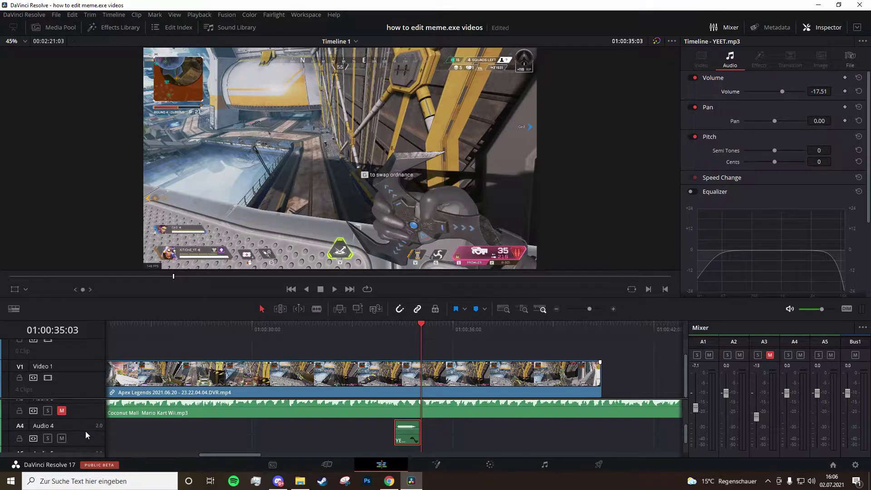
left_click(62, 410)
left_click(353, 327)
key("space")
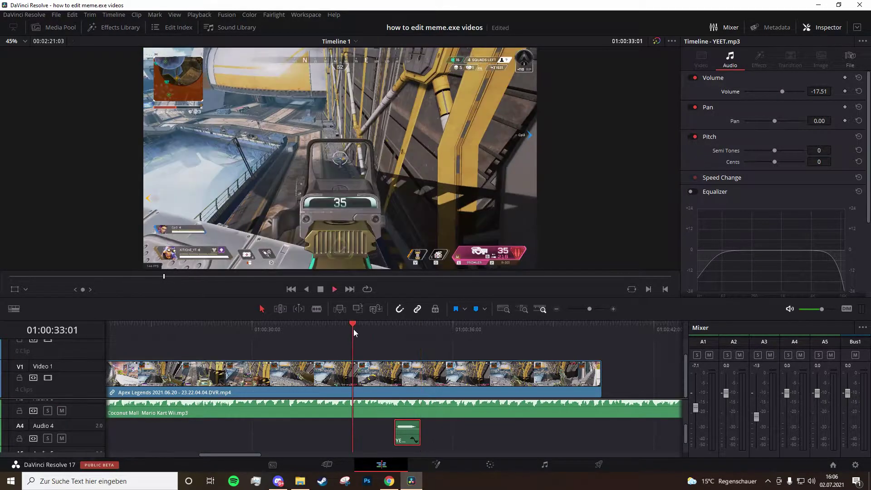
key("space")
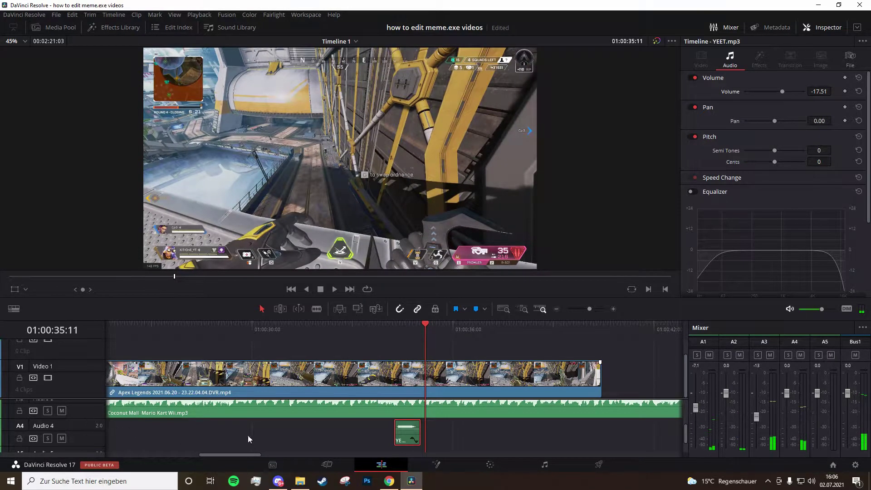
scroll(450, 426, "left", 1)
- Paste a second YEET clip on Audio 4 just before 01:00:36:43
left_click(412, 320)
key("space")
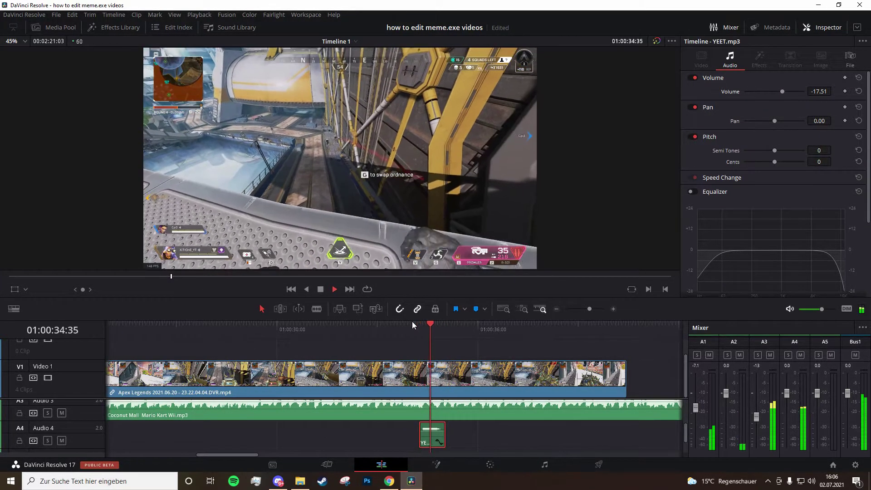
key("space")
key("Left")
key("Left")
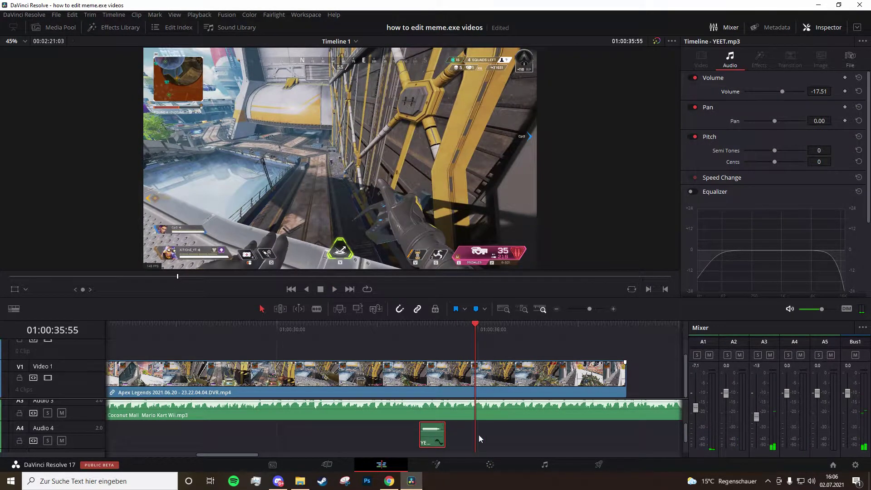
key("ctrl+v")
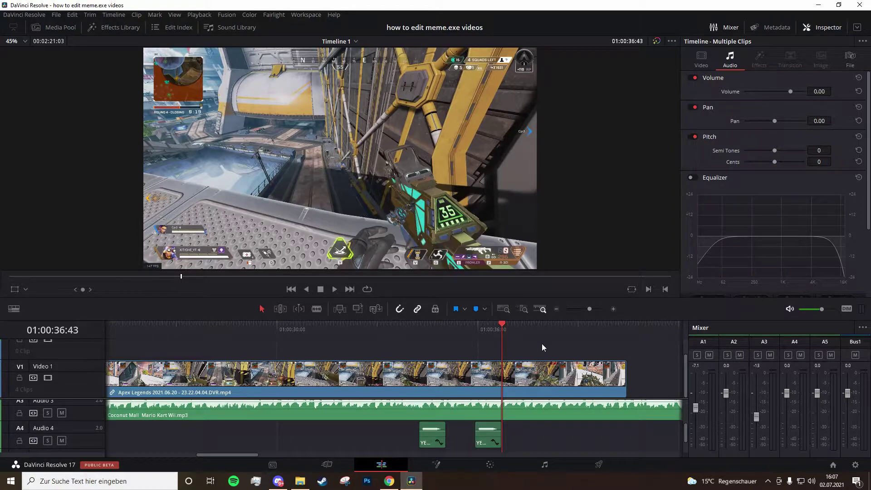
scroll(564, 343, "right", 2)
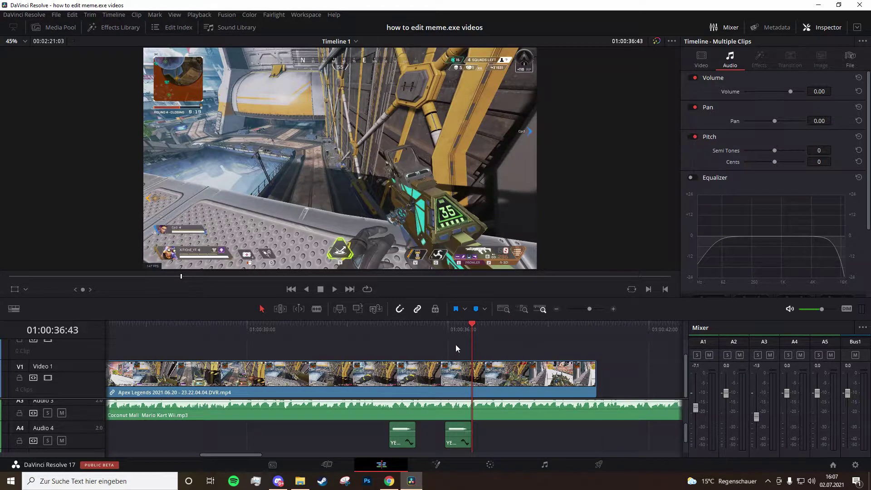
left_click(384, 337)
key("space")
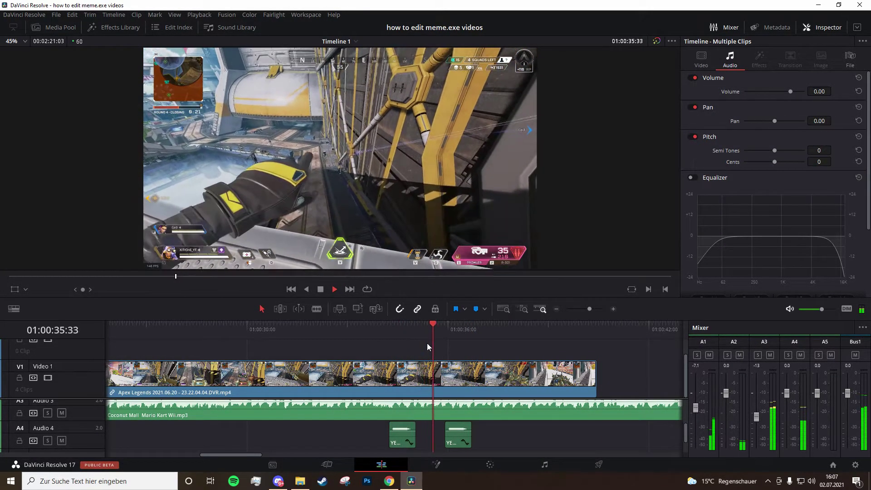
key("space")
left_click(471, 331)
left_click(458, 333)
left_click(445, 334)
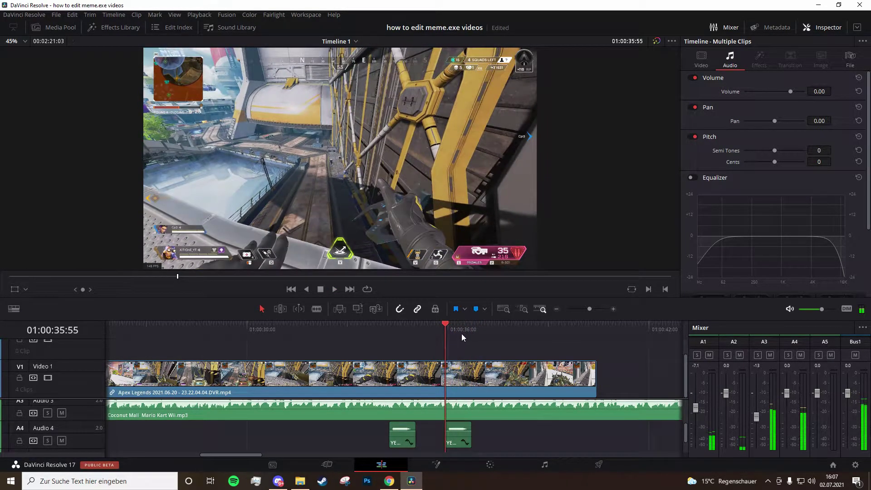
key("Right")
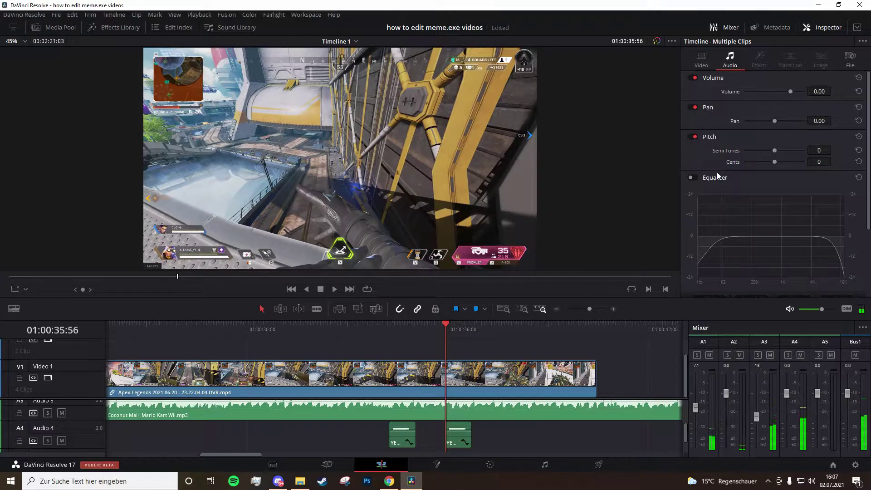
left_click(471, 382)
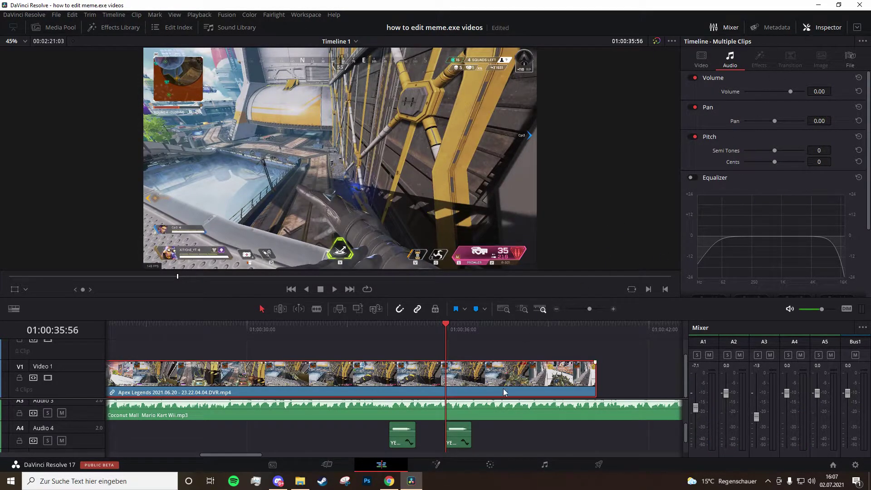
- In Inspector Video, add a Transform keyframe on the gameplay clip at 01:00:35:55 with zoom 1.000
scroll(507, 386, "up", 3)
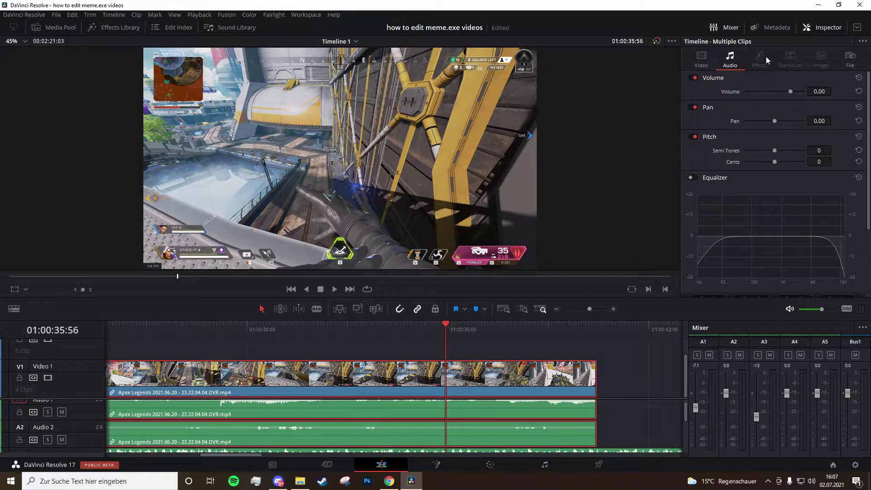
left_click(823, 29)
left_click(815, 29)
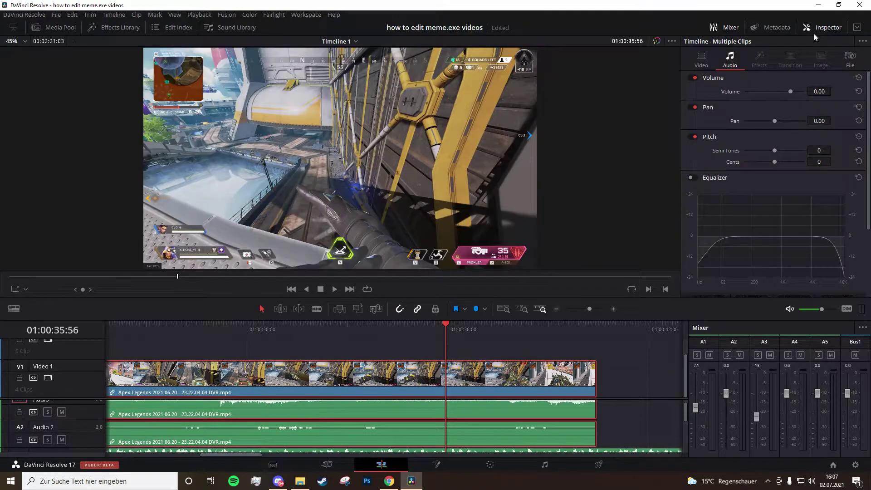
left_click(701, 56)
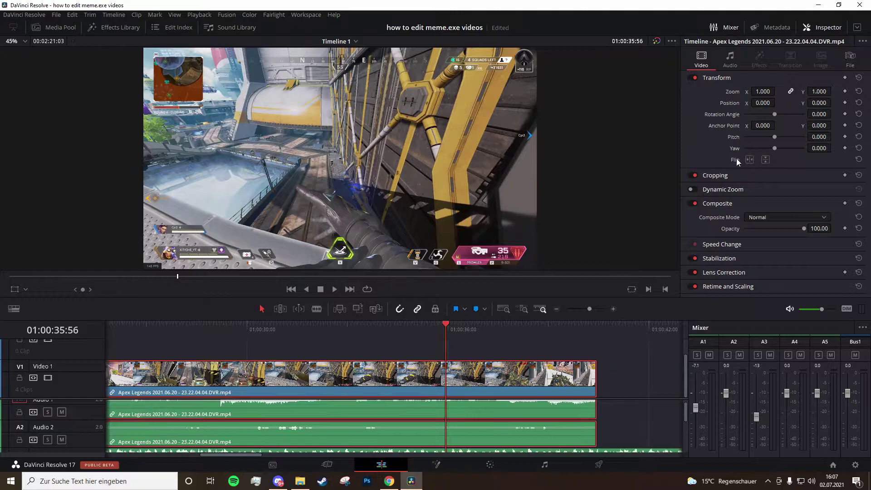
key("Left")
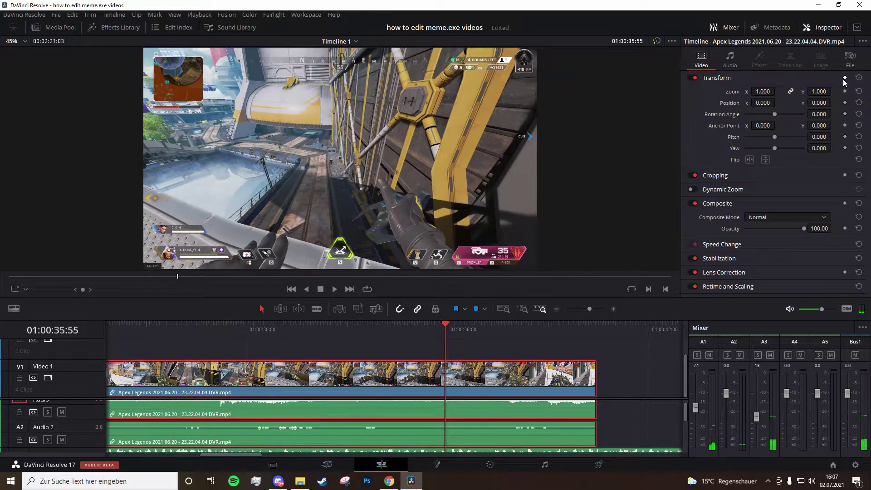
left_click(844, 78)
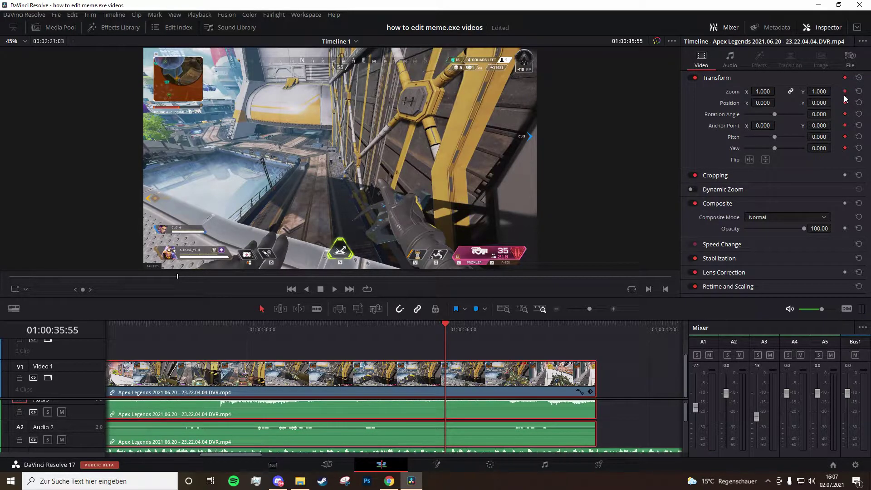
left_click(844, 78)
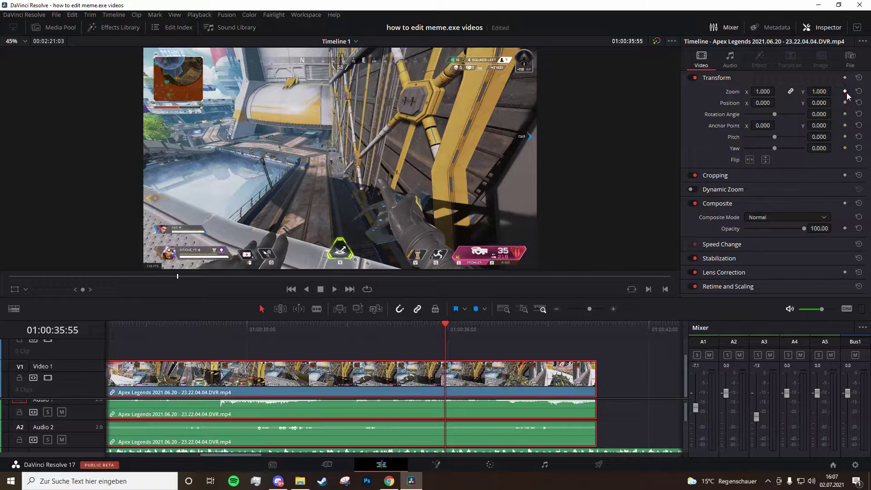
left_click(845, 78)
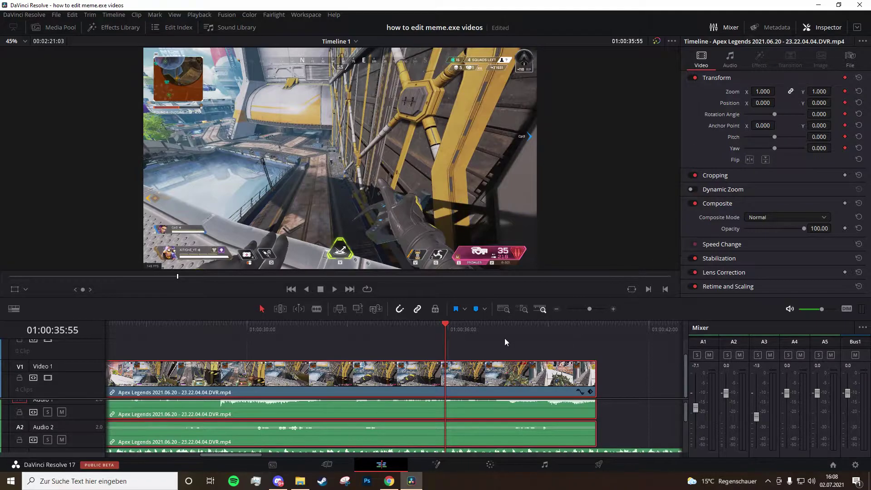
key("space")
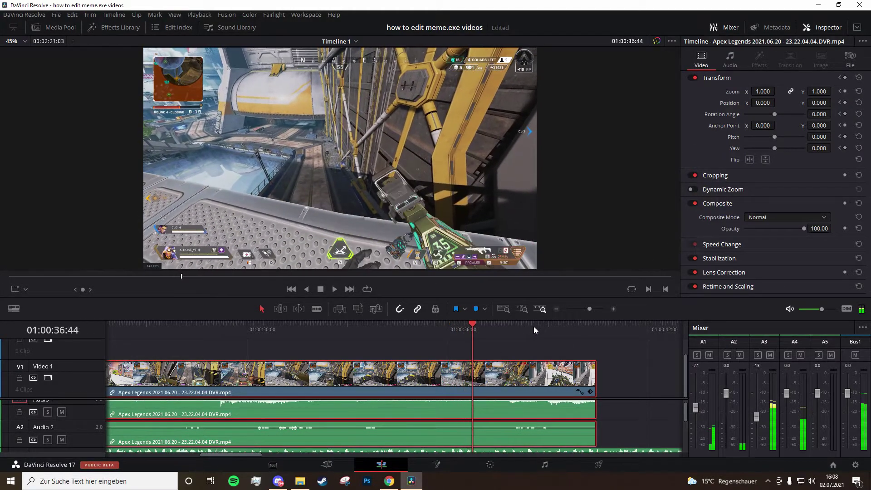
- Keyframe the gameplay Zoom at 5.730 and replay the zoom-in from 01:00:35:55
left_click_drag(763, 91, 862, 91)
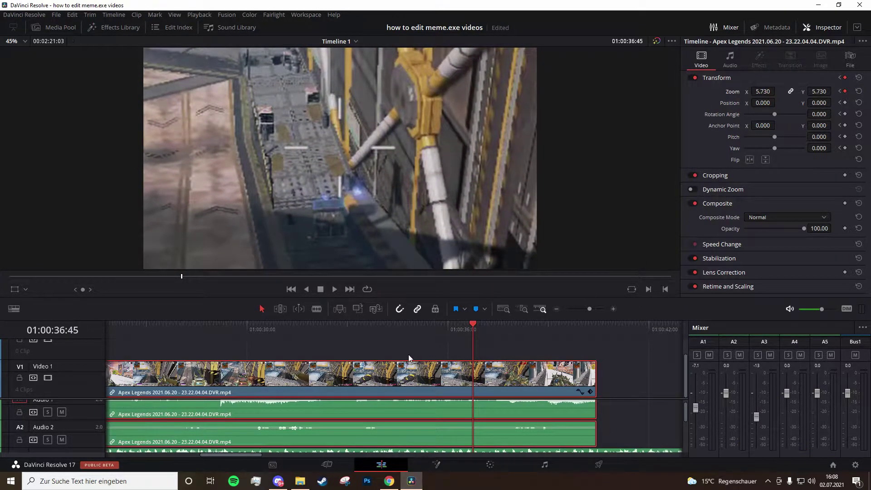
left_click(316, 334)
key("space")
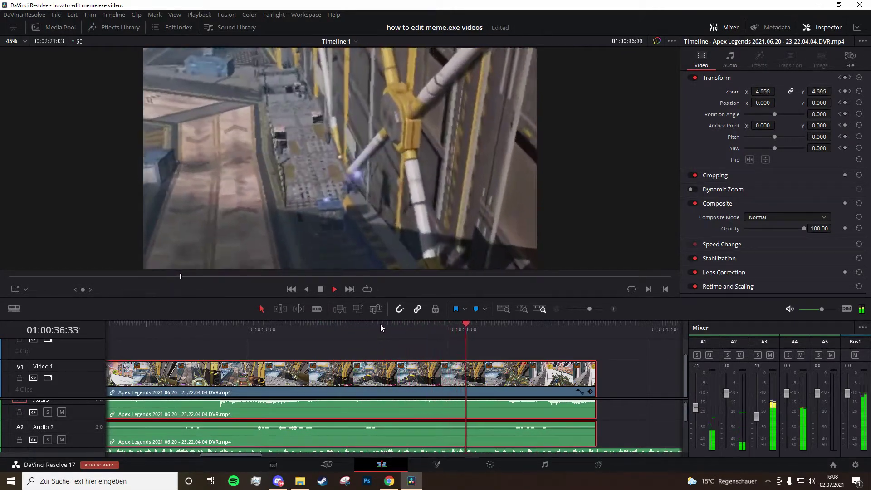
key("space")
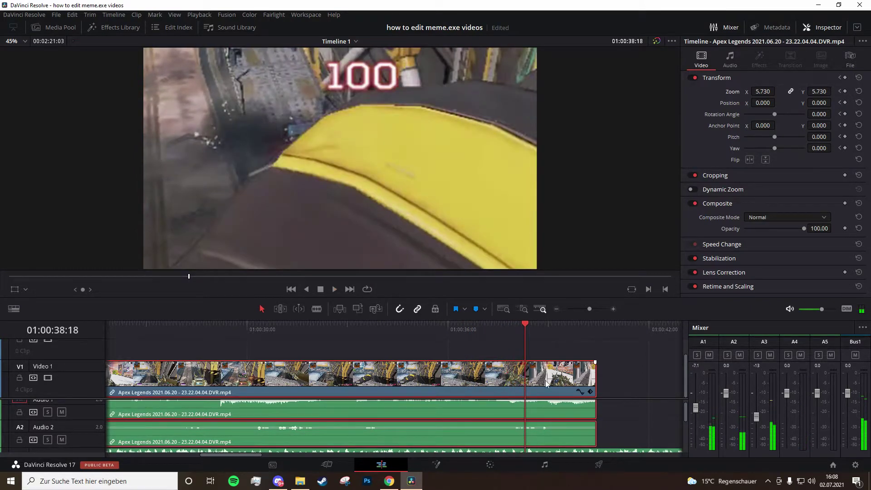
left_click(445, 333)
key("space")
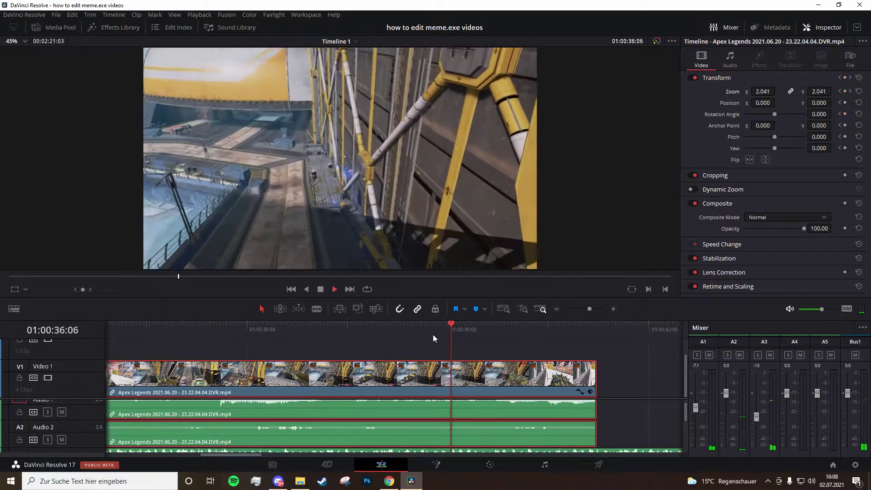
key("space")
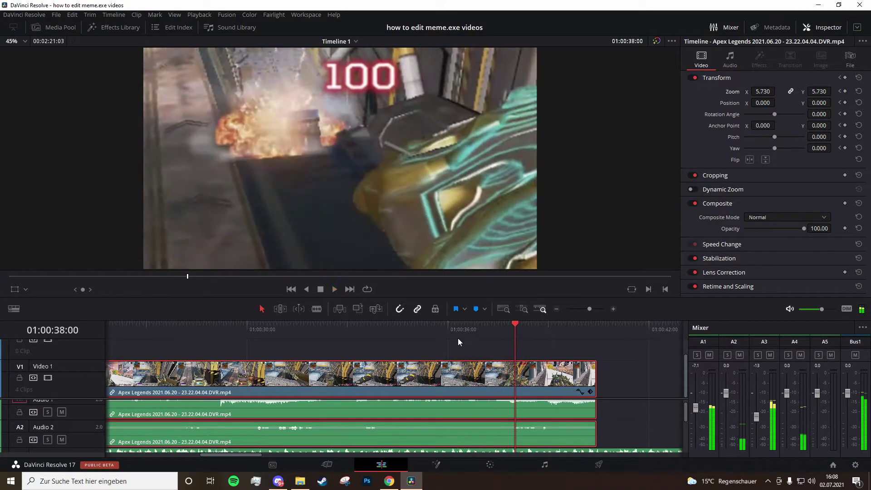
key("super+e")
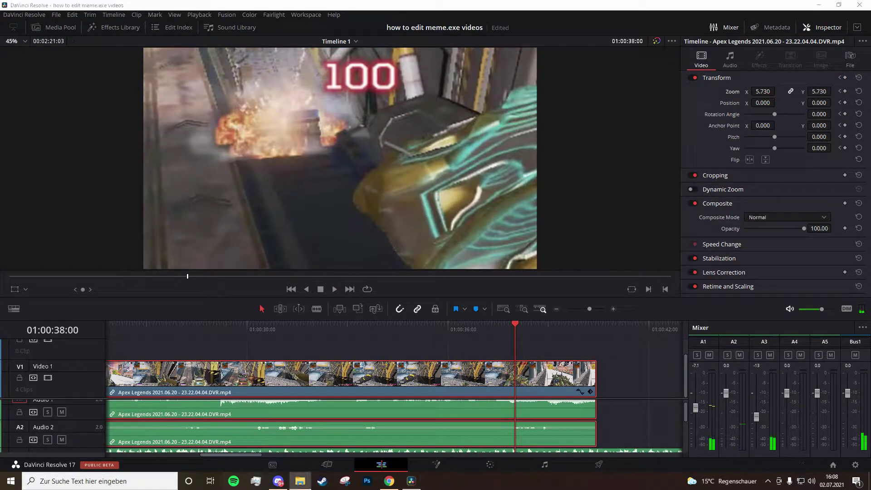
key("ctrl+minus")
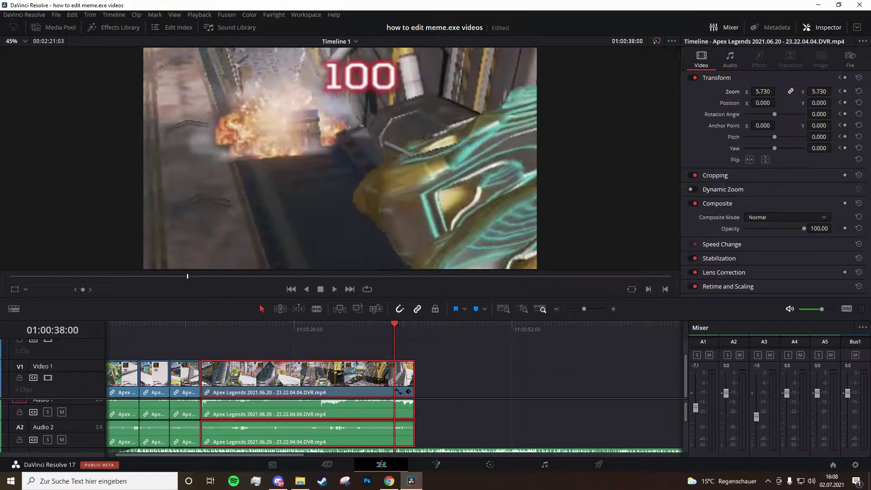
- Add explosion.mp4 after the gameplay, then cut off and delete the leftover gameplay tail
left_click_drag(518, 378, 471, 385)
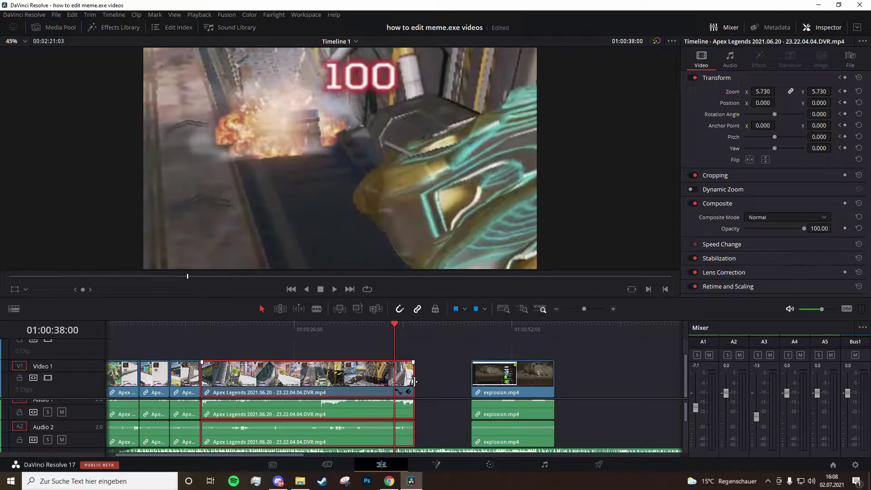
left_click(316, 308)
key("ctrl+b")
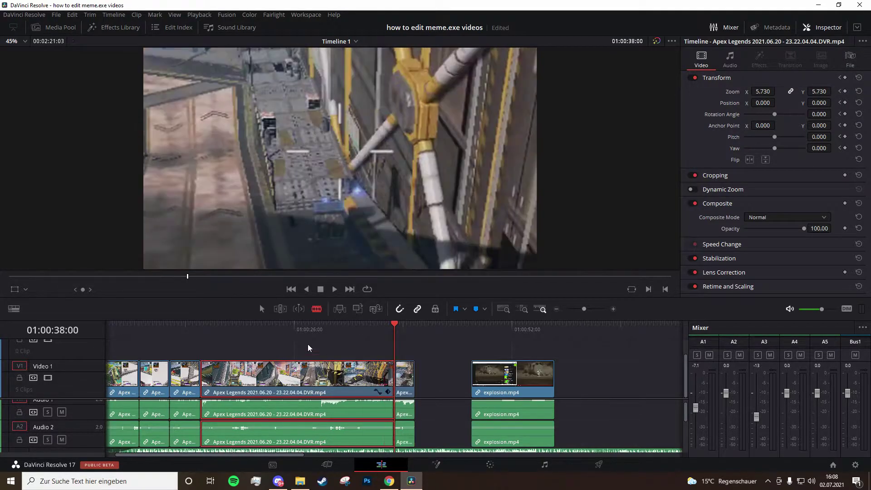
left_click(262, 308)
left_click(403, 386)
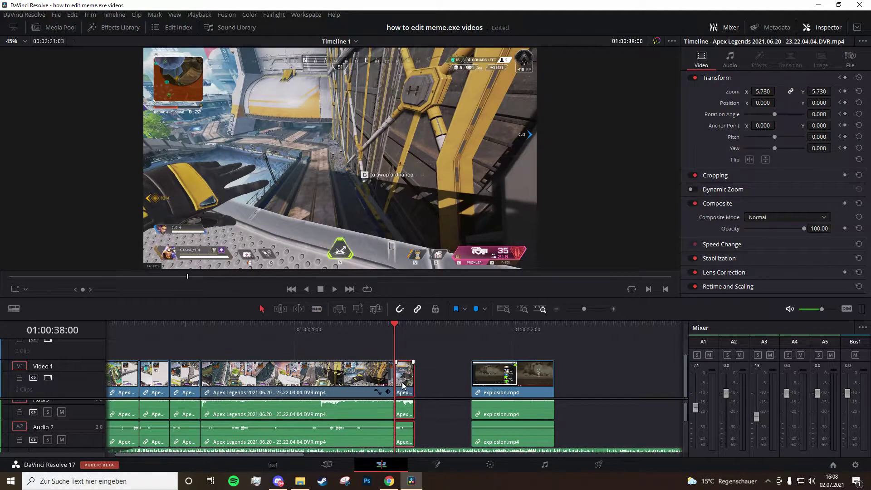
key("Delete")
- Trim explosion.mp4 shorter at both its start and end
left_click_drag(474, 378, 538, 377)
left_click(531, 337)
key("space")
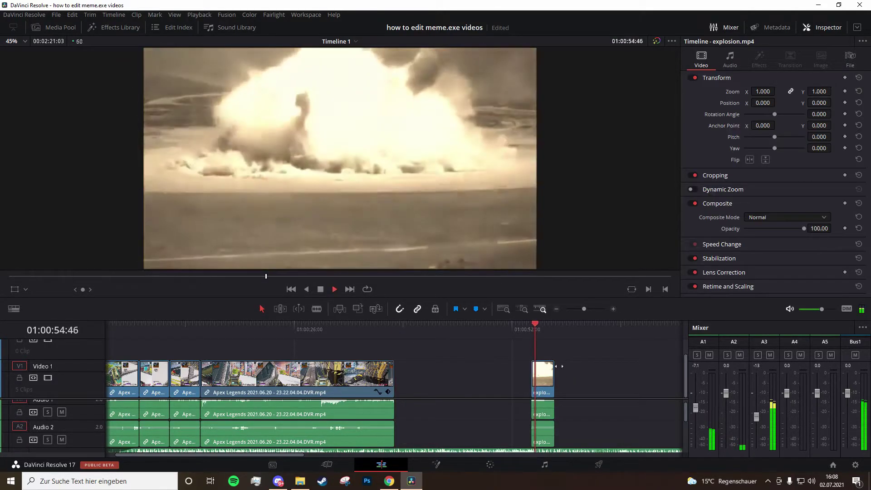
left_click_drag(553, 381, 426, 377)
- Blade the Coconut Mall music on A3 at 01:00:38:00 where the explosion begins
key("ctrl+s")
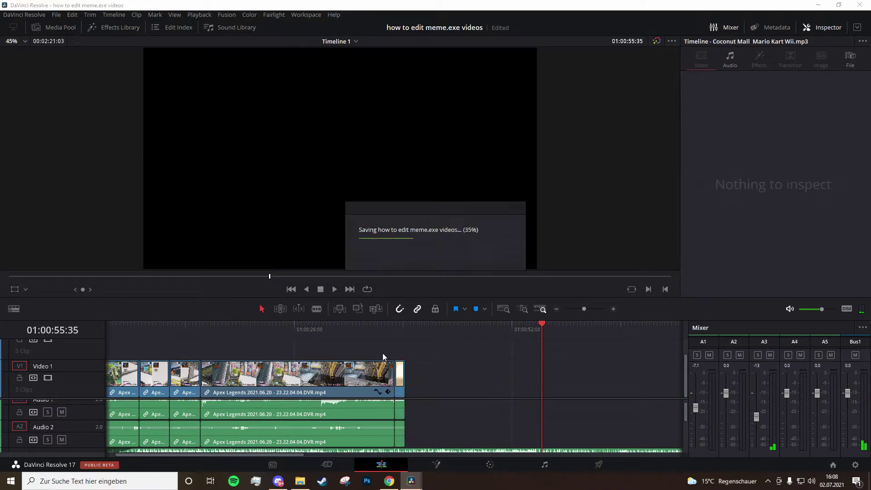
left_click(388, 336)
scroll(420, 331, "up", 3)
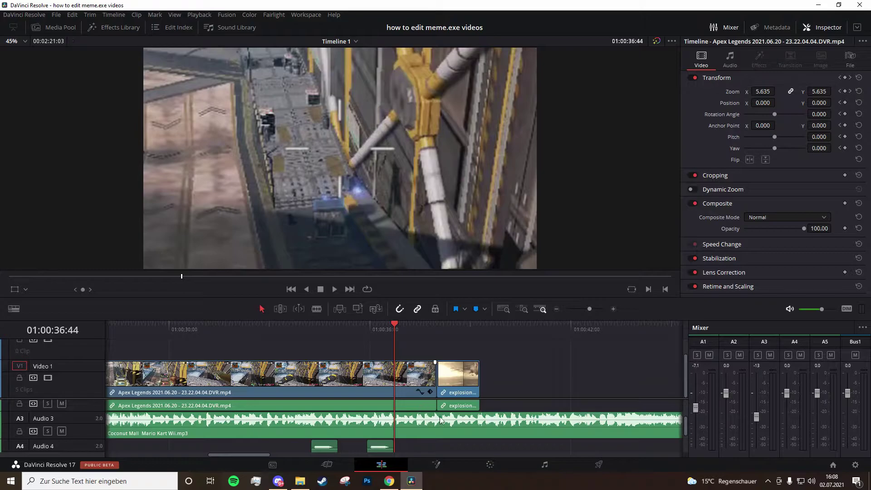
left_click(429, 331)
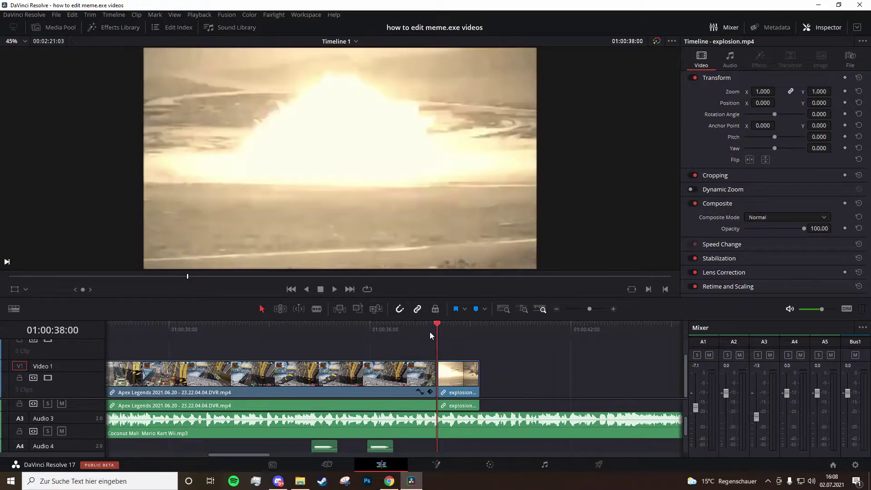
left_click(453, 430)
left_click(317, 308)
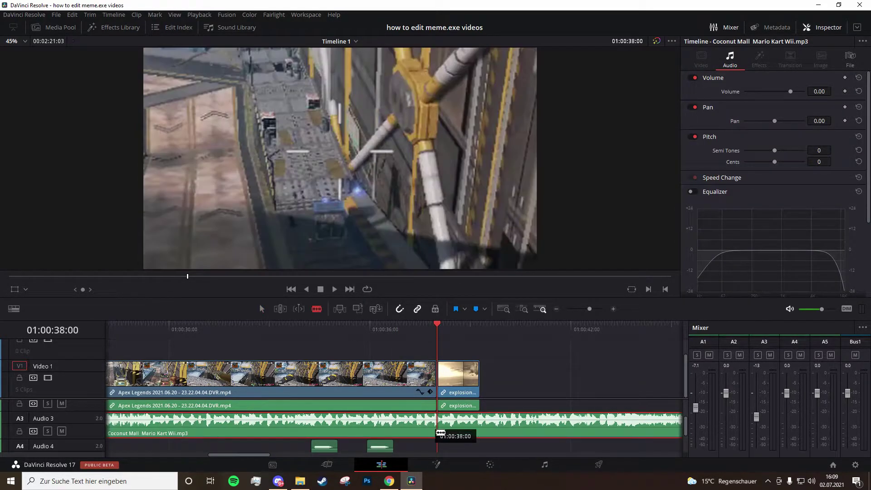
left_click(435, 422)
- Slide the later music piece past the explosion, play back the timing, and save
key("a")
left_click_drag(435, 417, 496, 432)
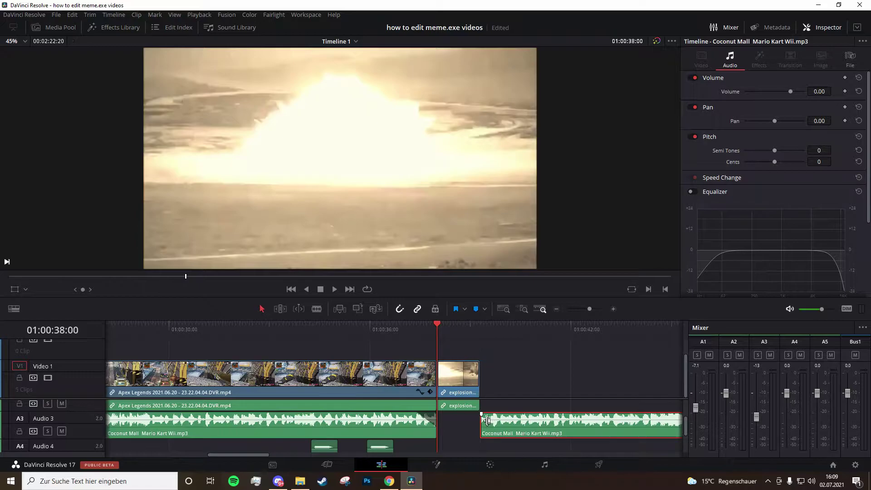
left_click(404, 343)
left_click(397, 330)
key("space")
left_click(374, 331)
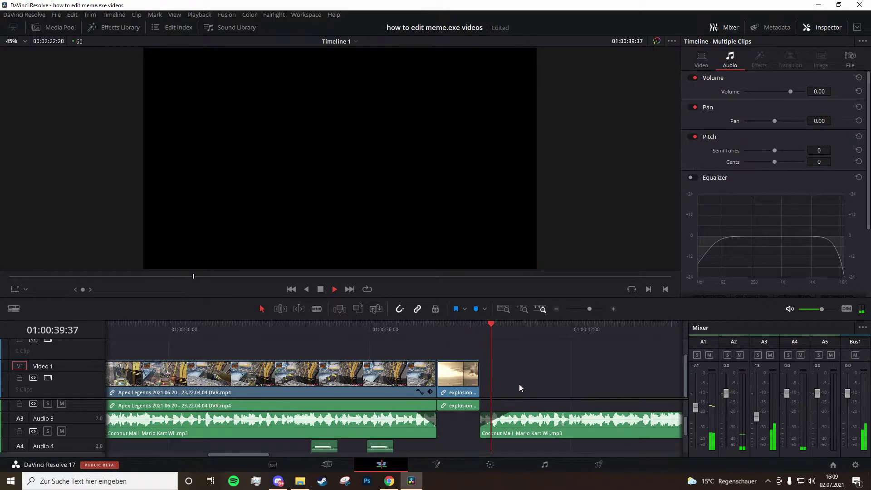
key("space")
key("ctrl+s")
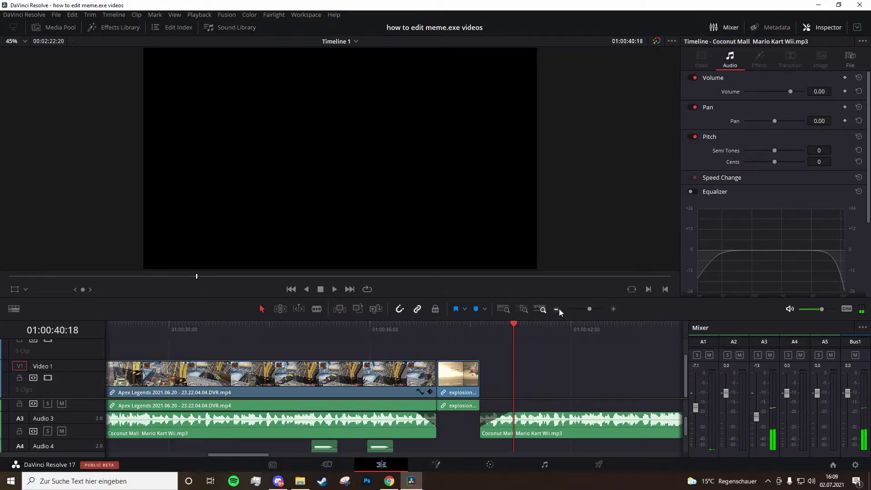
left_click(555, 309)
scroll(410, 413, "left", 5)
- Find the 149-damage hit and blade both the gameplay clip and Coconut Mall music there
scroll(410, 414, "down", 1)
left_click_drag(350, 327, 430, 329)
key("space")
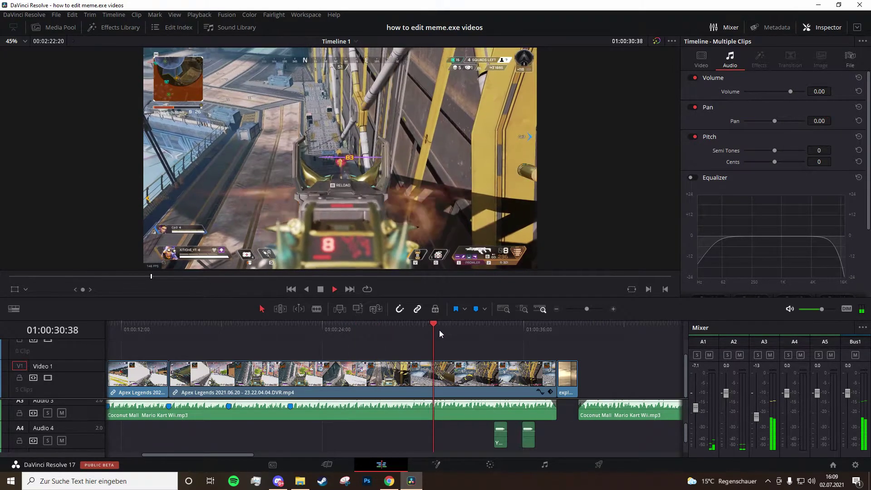
key("space")
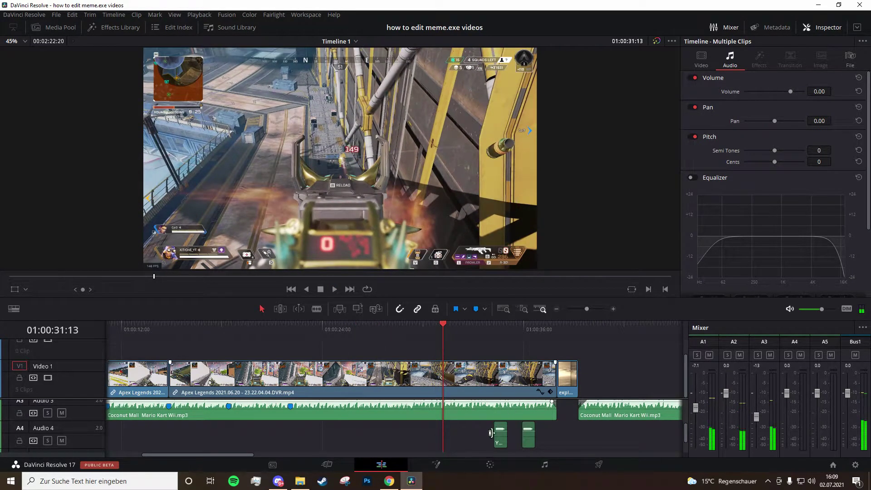
scroll(467, 426, "up", 1)
left_click(557, 309)
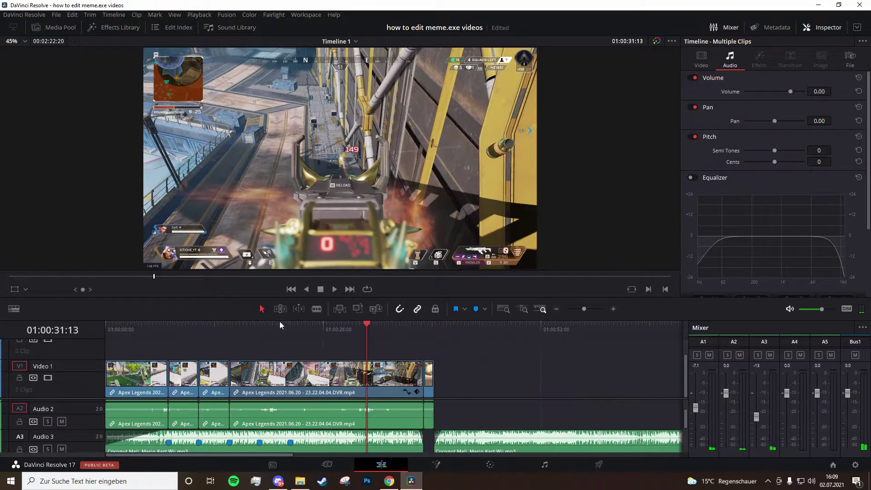
key("b")
left_click(374, 381)
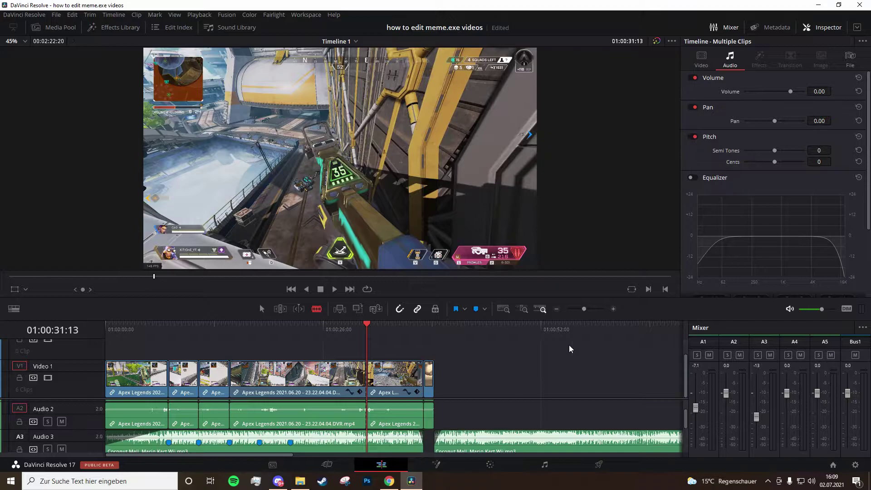
left_click(613, 309)
scroll(452, 436, "down", 1)
left_click(395, 424)
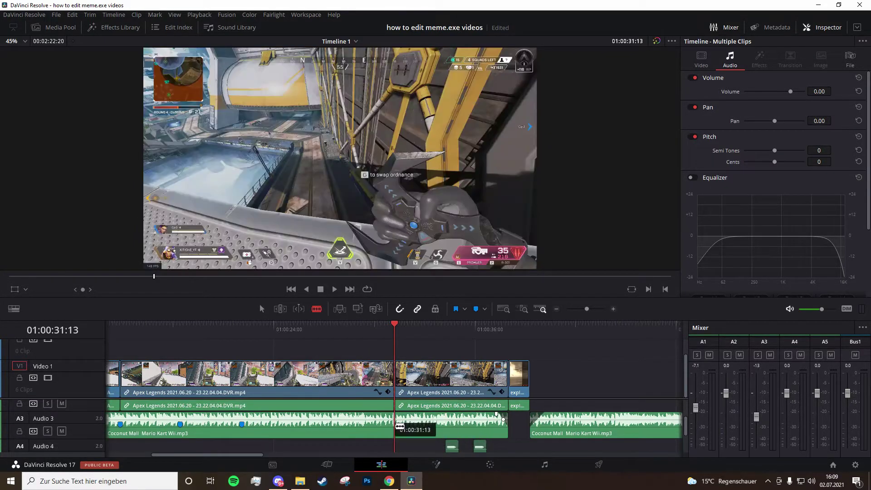
- Select all clips after the cut and push them right to open a gap
left_click(261, 309)
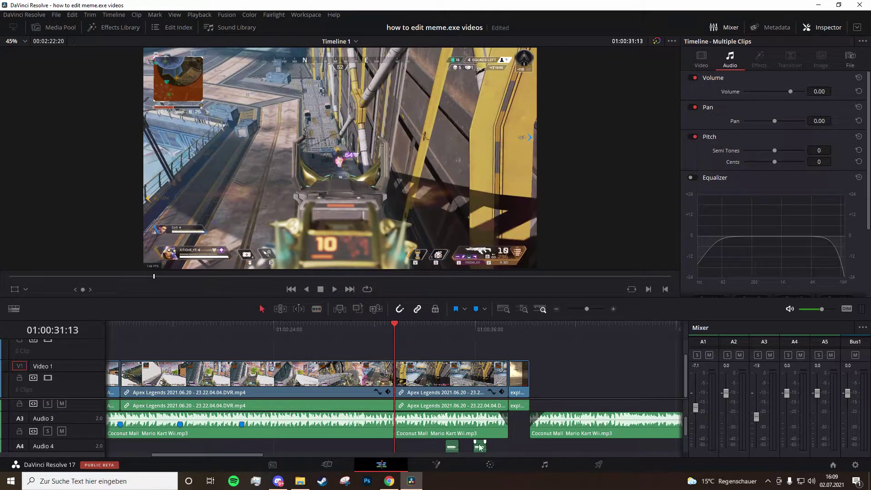
scroll(499, 408, "down", 1)
left_click(557, 309)
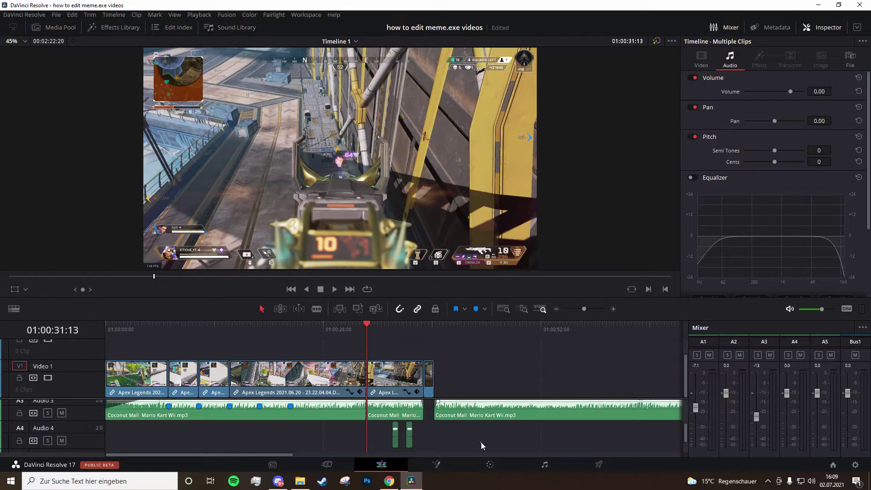
left_click_drag(458, 422, 411, 384)
left_click_drag(385, 369, 527, 378)
scroll(387, 399, "down", 3)
left_click(426, 381)
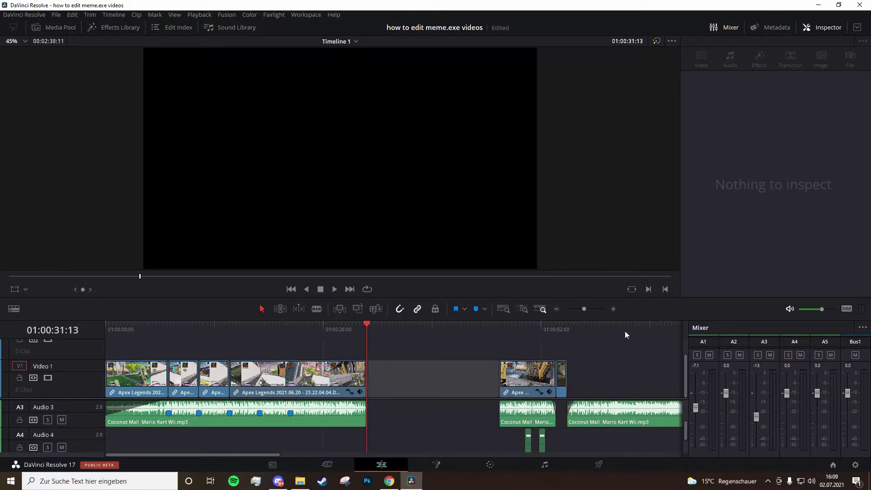
- Extend the gameplay clip's end edge into the gap
left_click(613, 308)
left_click_drag(403, 381, 519, 385)
left_click(446, 389)
- Blade the gameplay at the playhead and make the right piece a freeze frame via Change Clip Speed
left_click(316, 309)
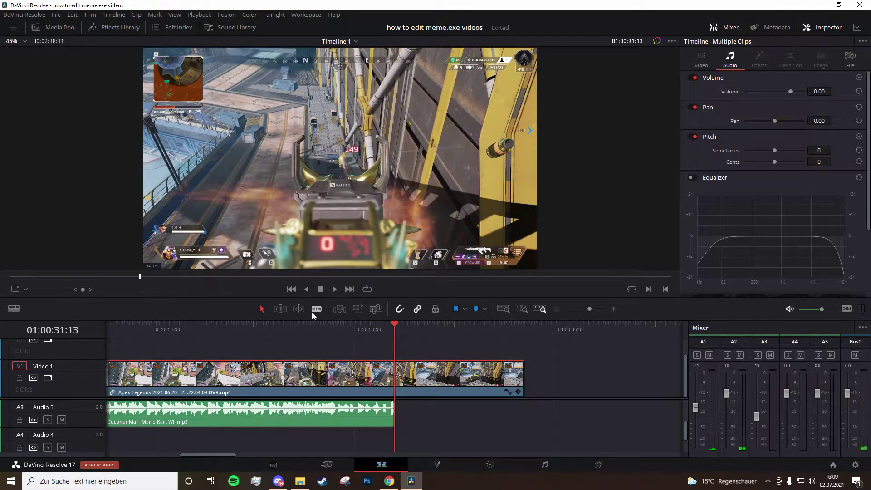
left_click(394, 370)
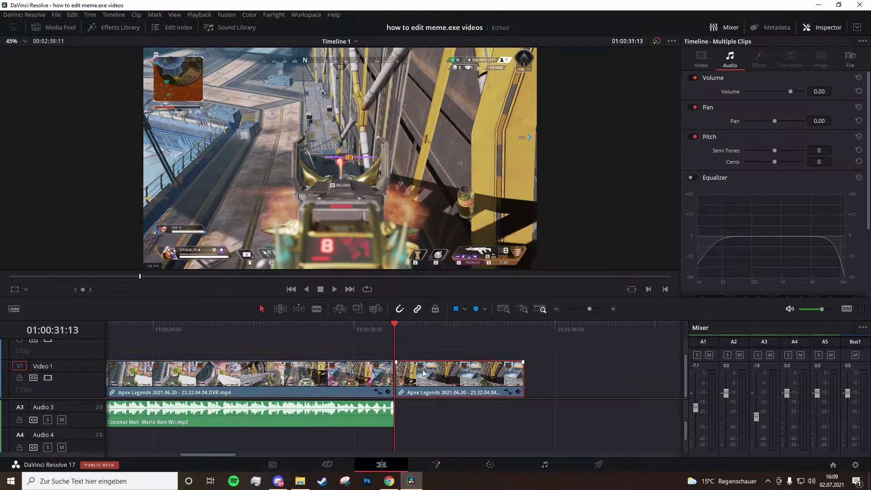
right_click(423, 370)
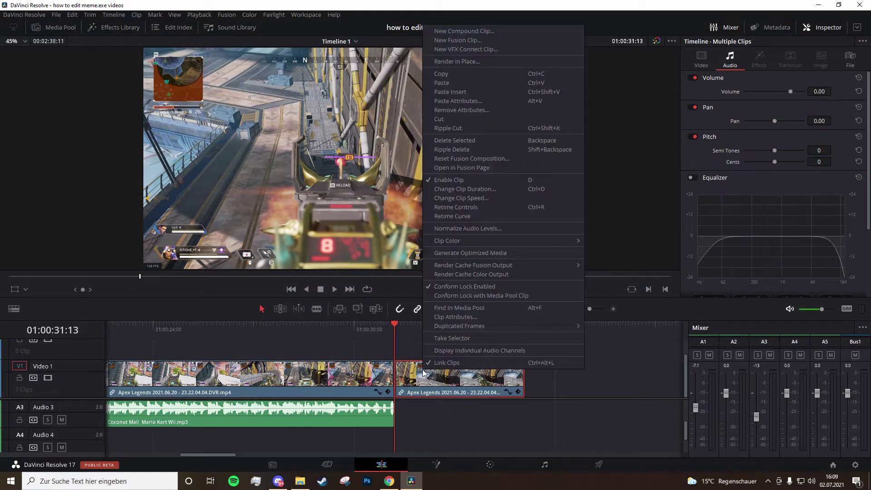
left_click(469, 199)
left_click(497, 272)
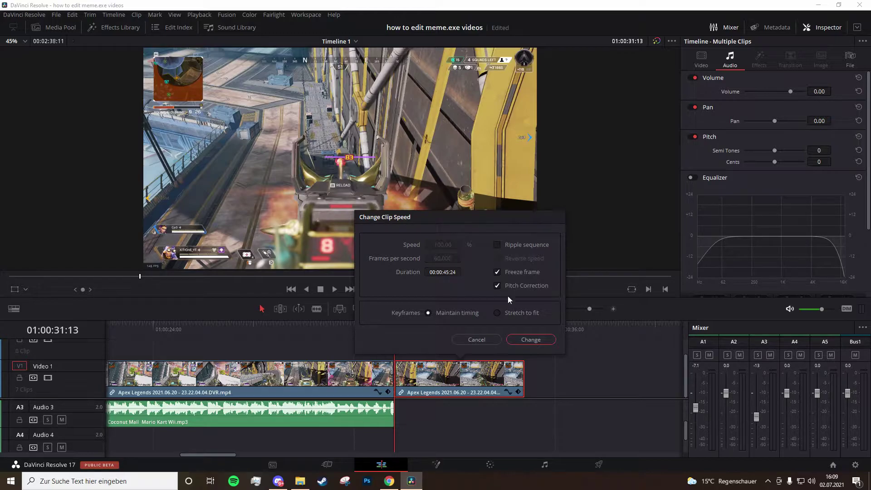
left_click(529, 340)
- Reset the frozen clip's Transform so its zoom returns to 1.000
left_click_drag(406, 331, 395, 331)
left_click(694, 67)
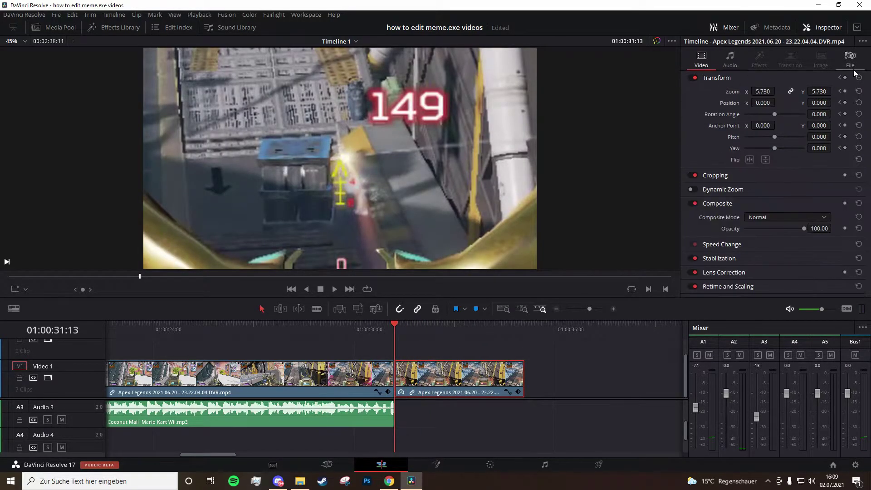
left_click(858, 79)
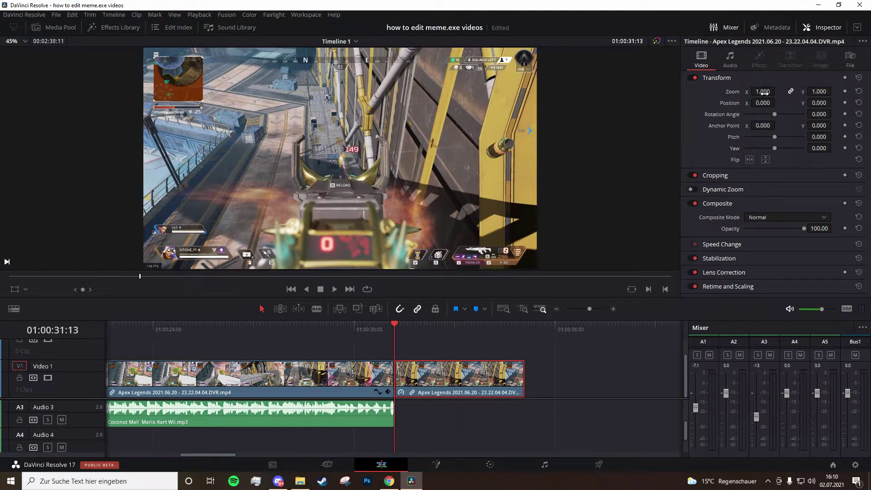
- Zoom the freeze frame to 5.980 with Position Y -294, then save the project
left_click_drag(764, 93, 777, 104)
left_click(558, 308)
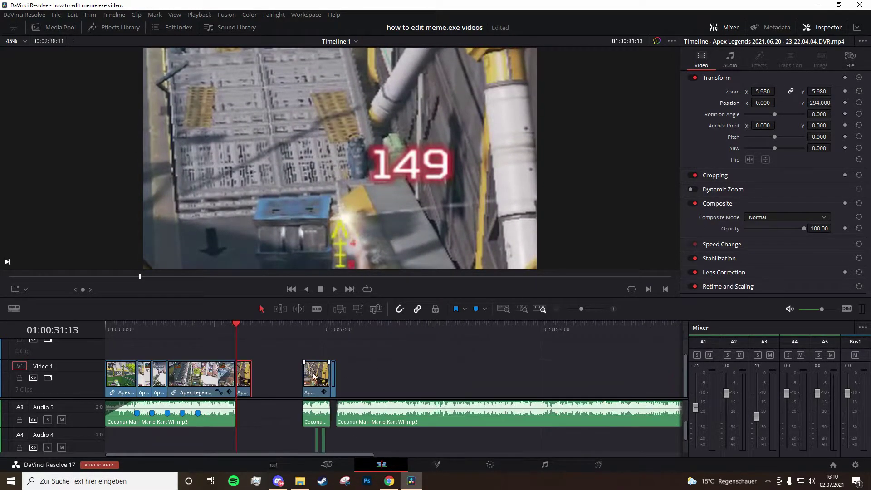
key("ctrl+s")
key("alt+Tab")
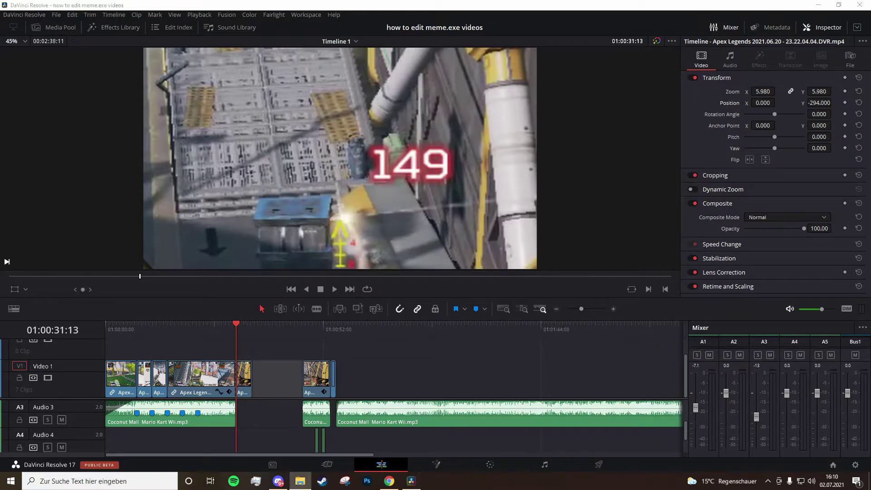
- Search YouTube for 'thats alot of damage' in place of the yeet query
left_click(389, 481)
left_click(157, 8)
left_click(162, 23)
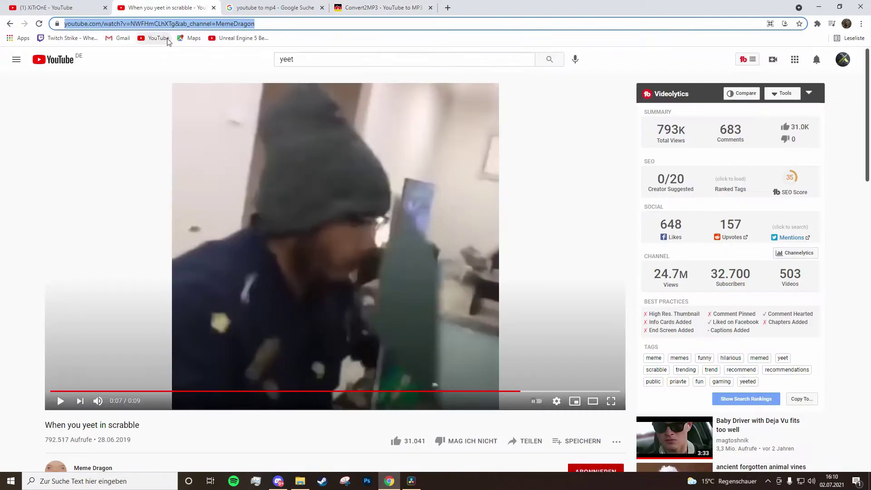
double_click(284, 63)
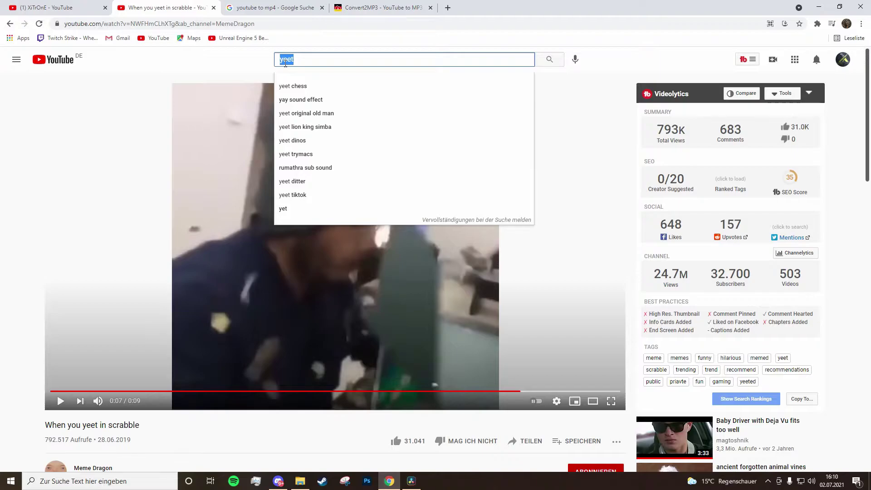
type("thats alot ")
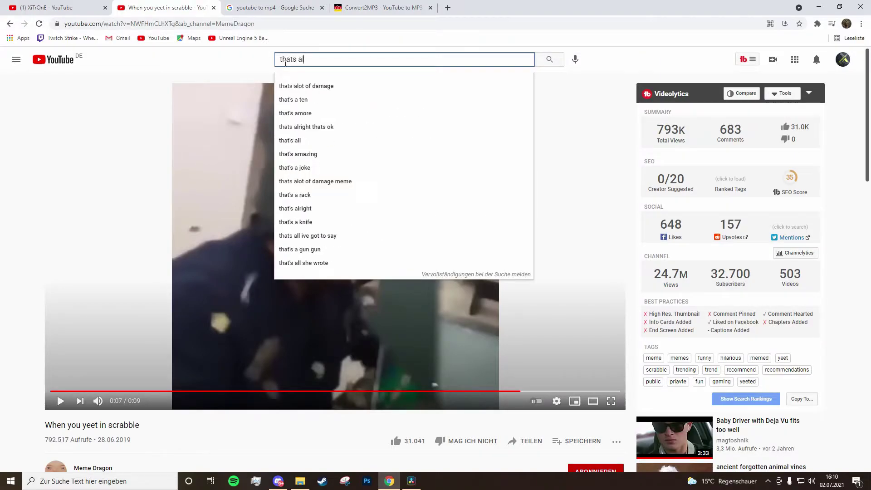
type("of damage")
key("Return")
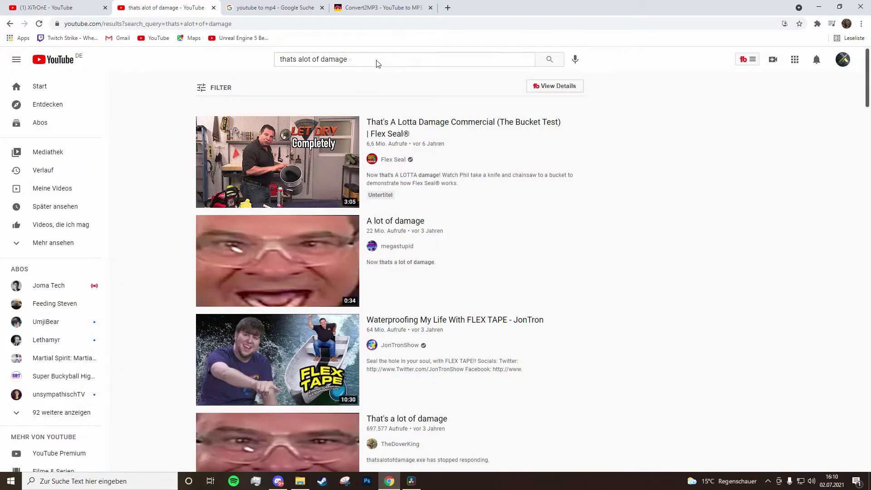
- Refine the search to 'thats alot of damage green screen' and view its results
left_click(377, 64)
type("green screen")
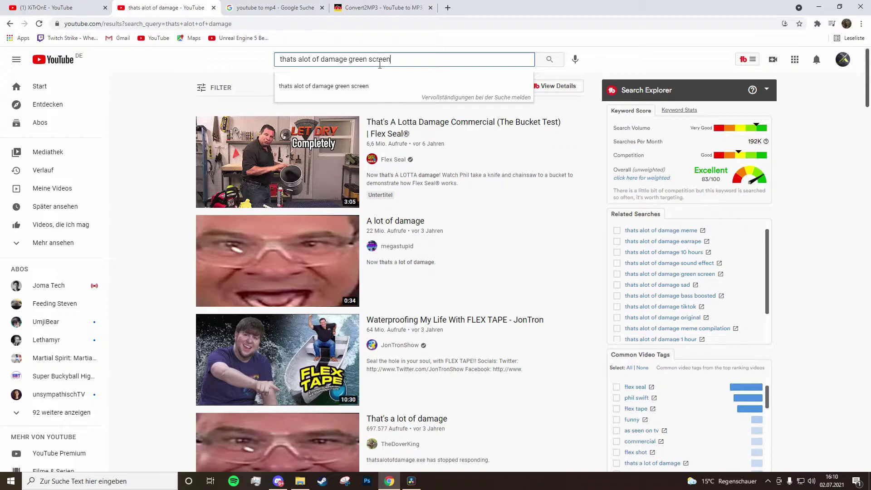
key("Return")
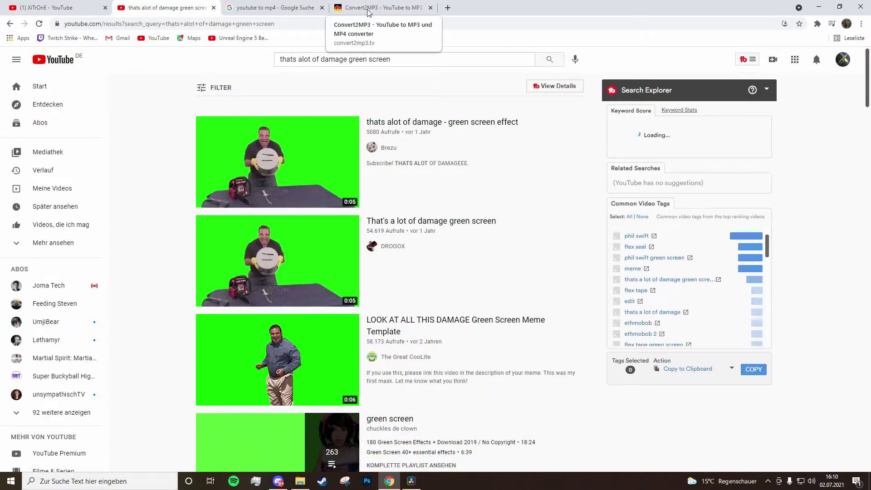
left_click(270, 15)
left_click(172, 7)
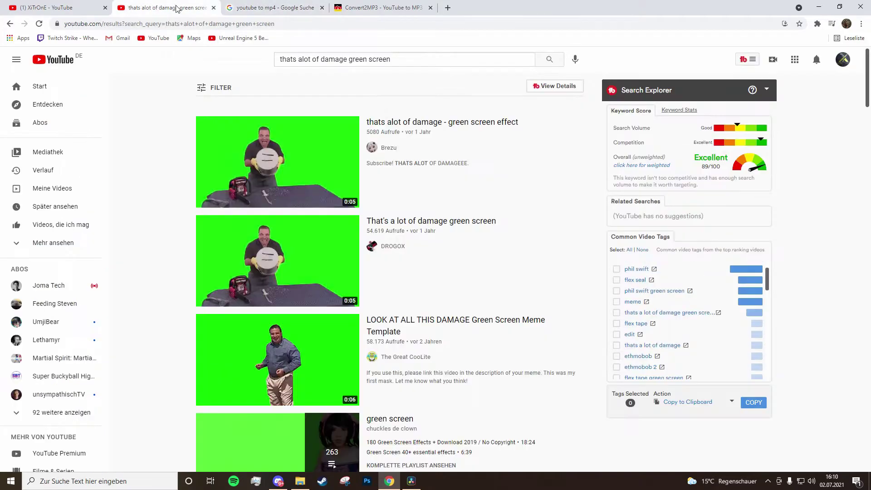
- Place 'lot of damage green.mp4' on Video 1 at the playhead
left_click(818, 8)
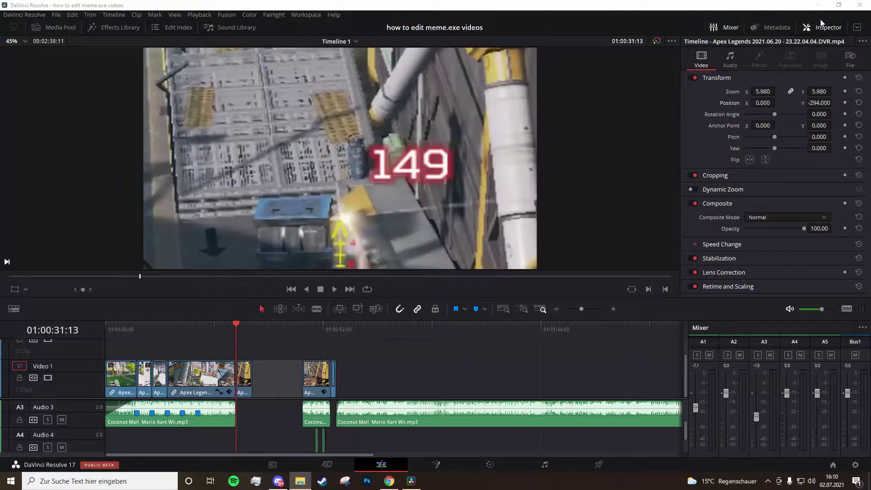
left_click_drag(869, 272, 257, 382)
left_click(271, 325)
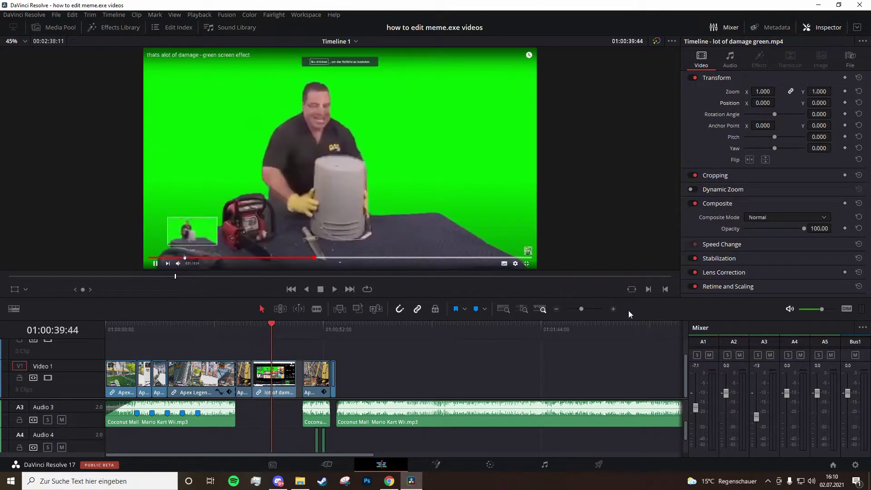
left_click(611, 308)
left_click_drag(400, 331, 407, 329)
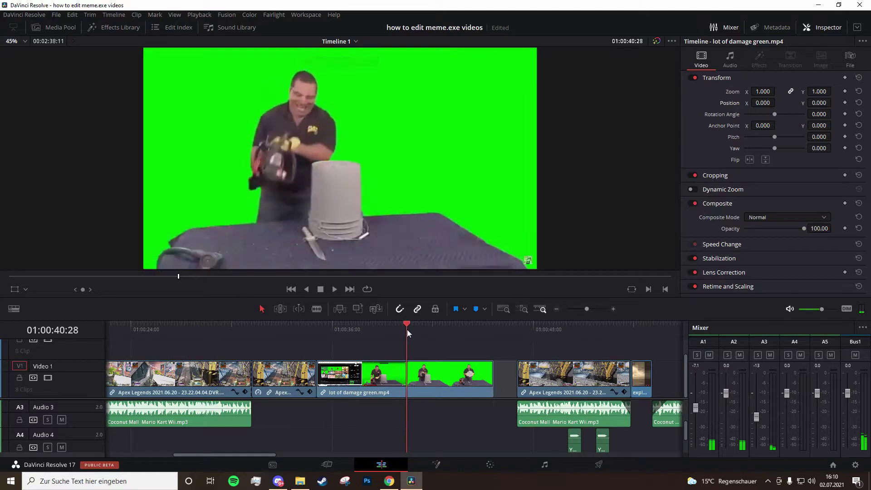
- Trim the green clip's start later, preview it, and trim its end to the playhead
left_click_drag(318, 379, 443, 380)
key("Down")
key("space")
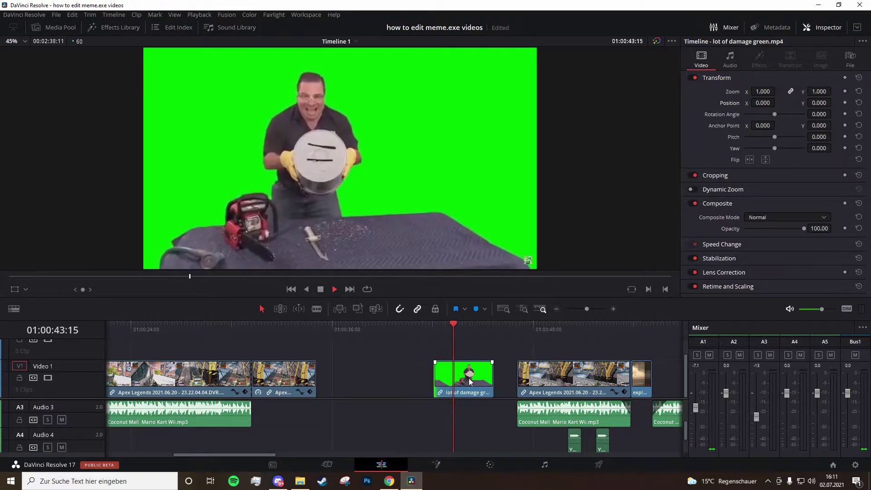
key("space")
left_click_drag(491, 380, 455, 401)
left_click(442, 422)
scroll(442, 422, "down", 2)
scroll(449, 417, "up", 1)
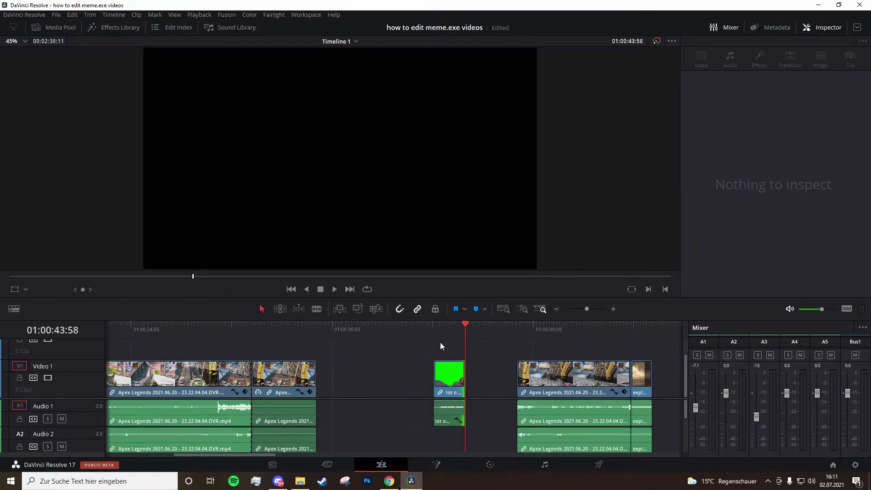
- Adjust the green clip's audio level, play it back, and save the project
left_click(443, 328)
key("space")
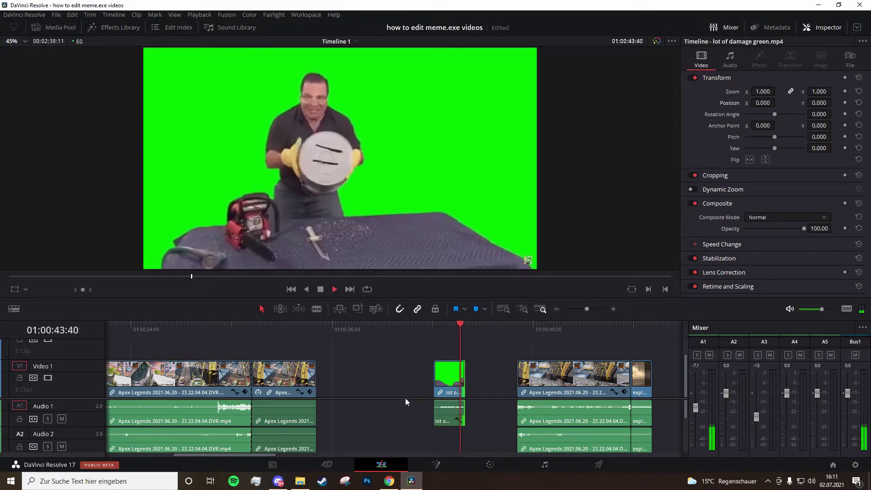
key("space")
scroll(401, 398, "down", 1)
left_click(424, 369)
key("ctrl+s")
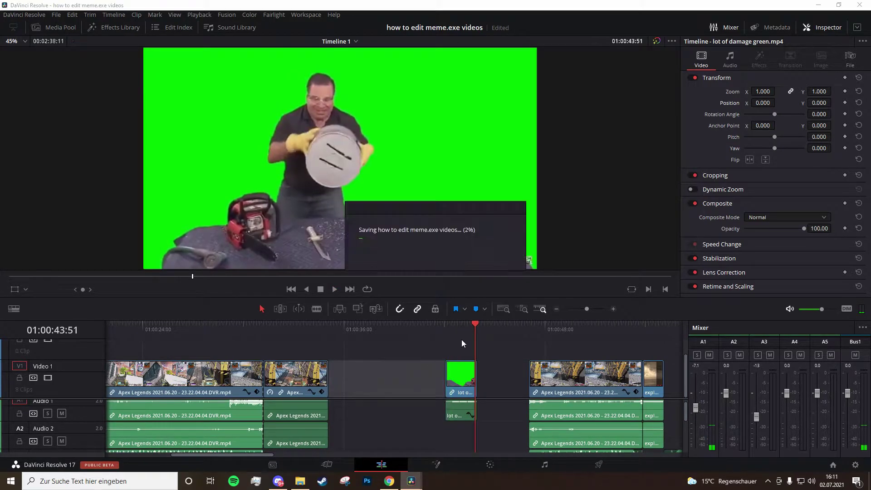
- Select the green-screen clip, park the playhead on it, and open it on the Fusion page
left_click(435, 464)
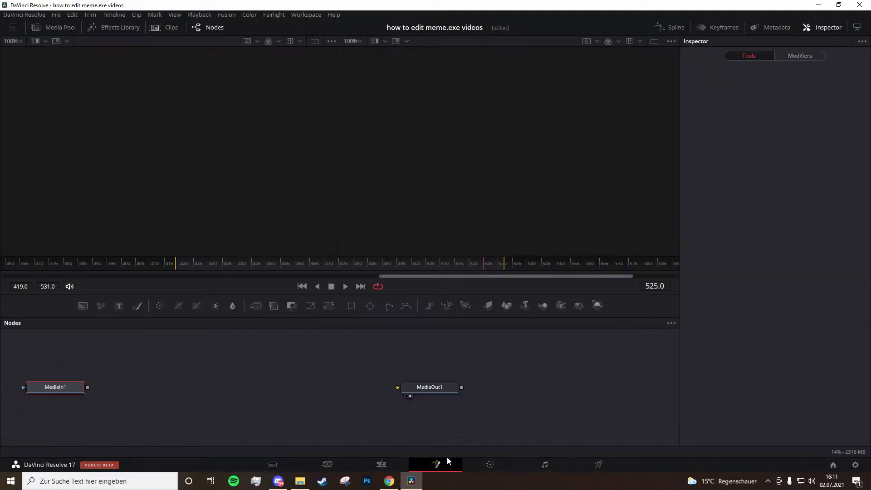
left_click(383, 467)
left_click_drag(470, 328, 404, 337)
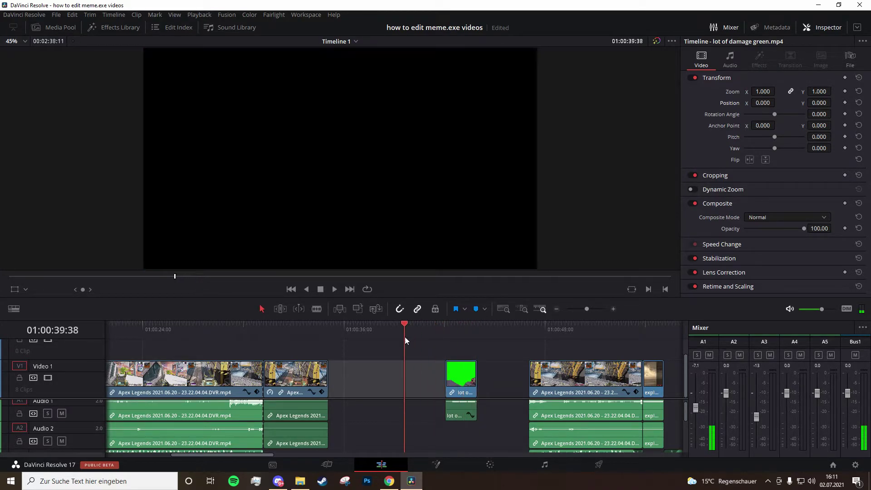
left_click(461, 383)
left_click(435, 465)
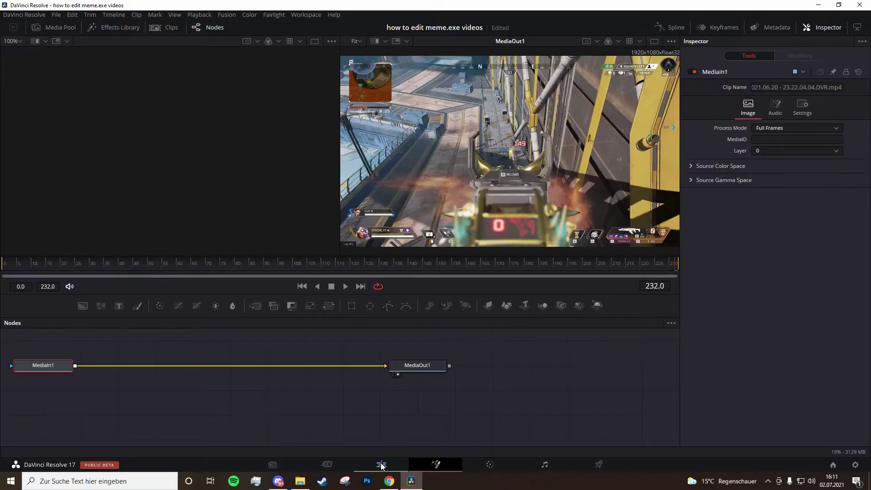
left_click(386, 465)
left_click(455, 334)
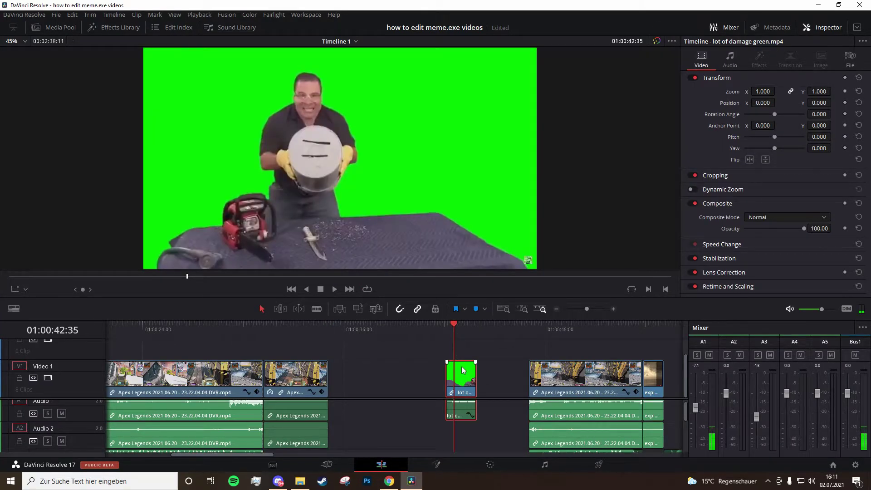
left_click(430, 463)
left_click(330, 419)
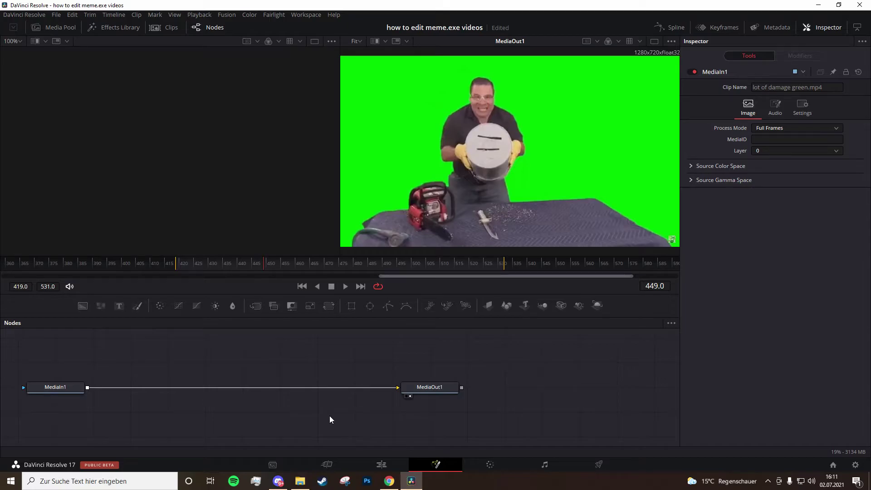
- Insert a Delta Keyer between MediaIn1 and MediaOut1 and sample the green backdrop as the key colour
key("shift+space")
type("Delta Keyer")
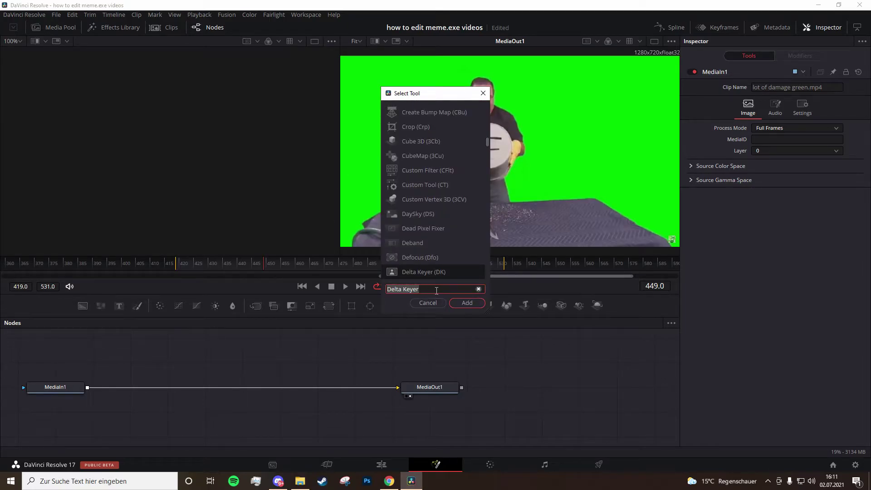
type("delta")
left_click(427, 116)
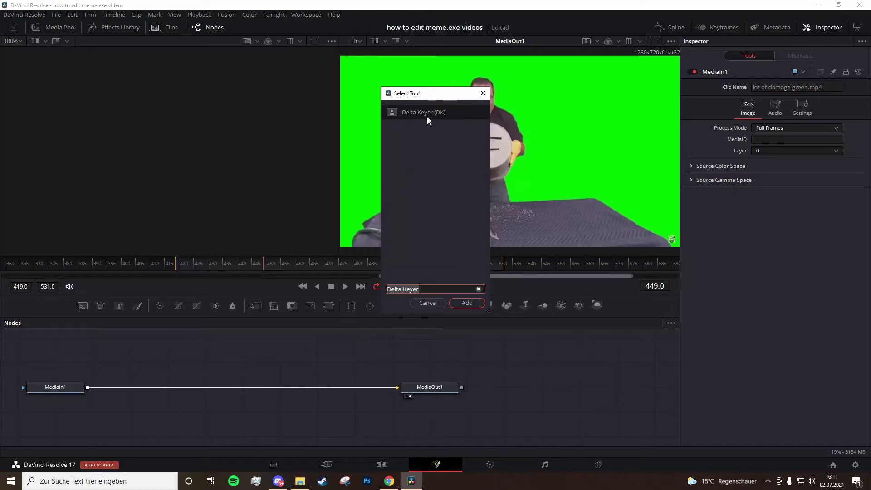
left_click(472, 303)
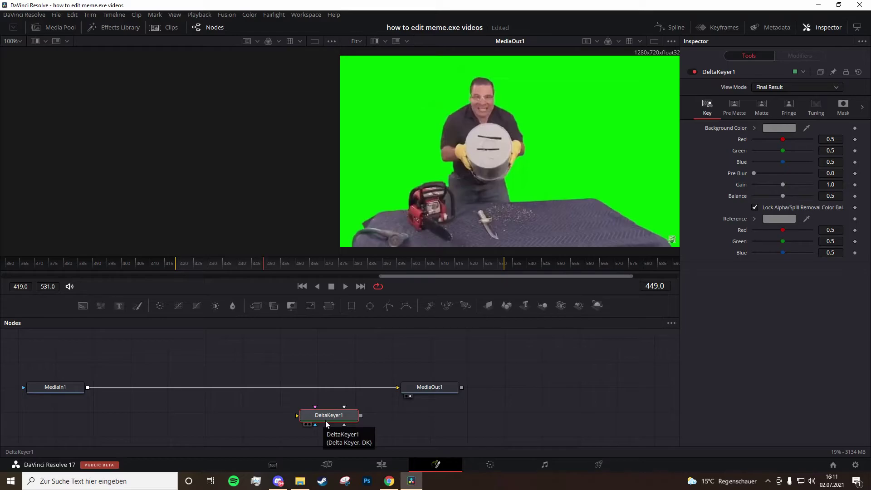
left_click_drag(333, 417, 312, 387)
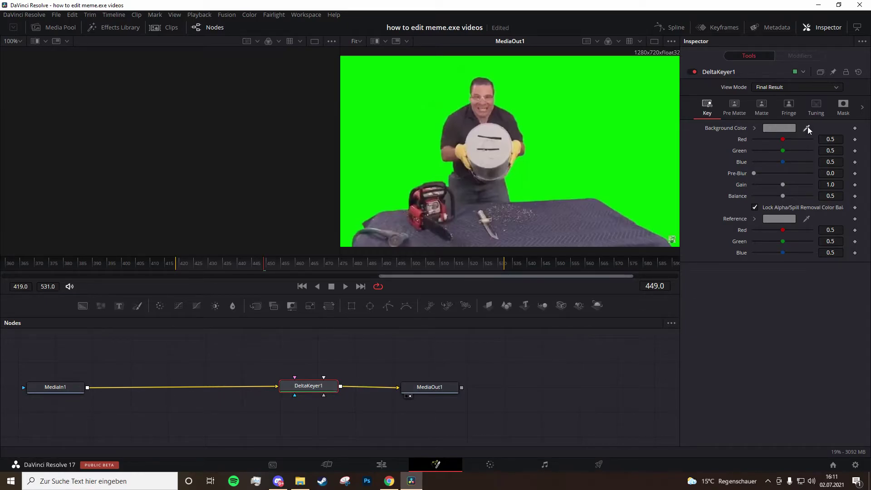
left_click_drag(806, 128, 618, 118)
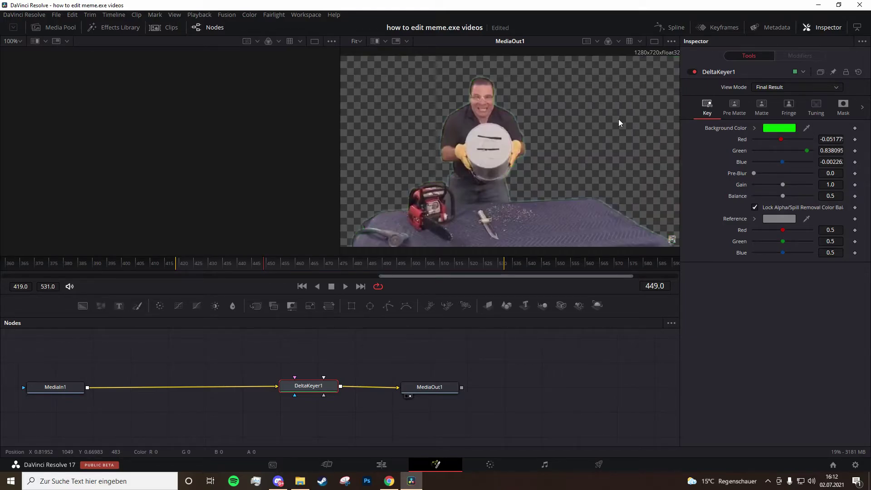
left_click(382, 466)
- Move the green clip earlier on Video 1 and park the playhead at its start
left_click(403, 383)
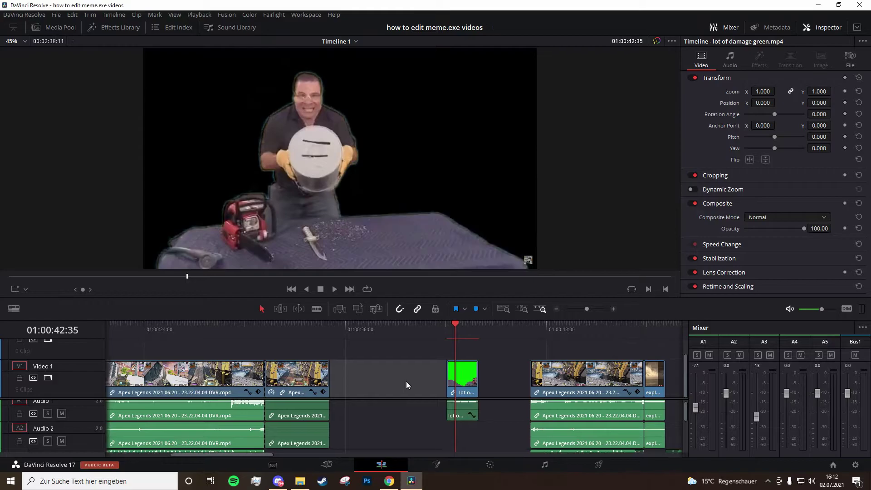
scroll(404, 381, "left", 2)
scroll(410, 411, "down", 2)
left_click_drag(524, 388, 419, 389)
scroll(401, 433, "up", 2)
left_click(556, 309)
left_click(557, 309)
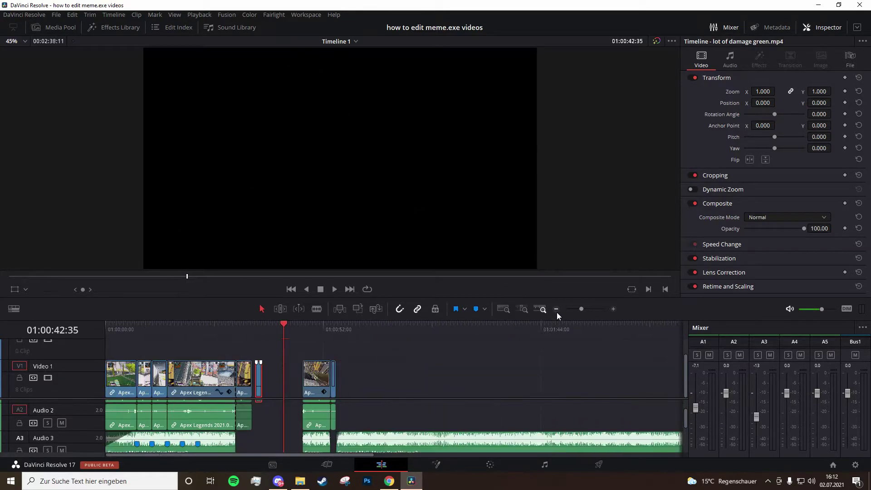
key("Up")
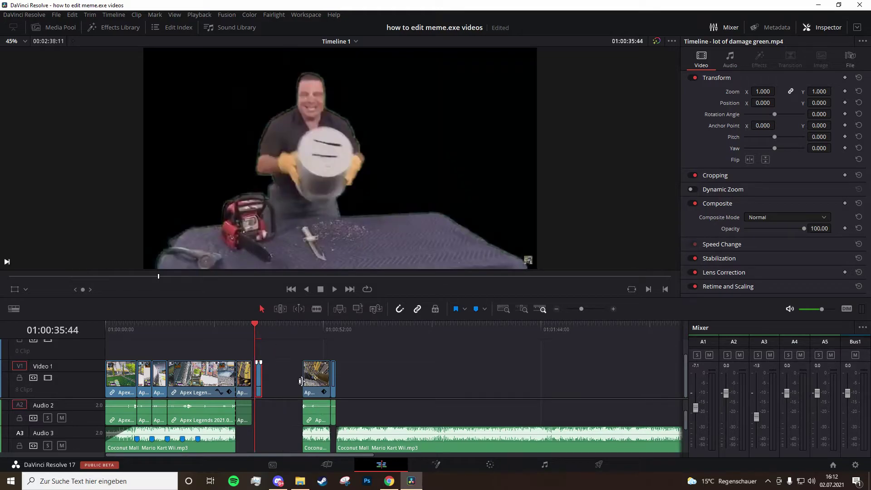
left_click(612, 309)
scroll(422, 444, "up", 2)
- Unlink the green clip's audio and move it down to Audio 3
right_click(400, 412)
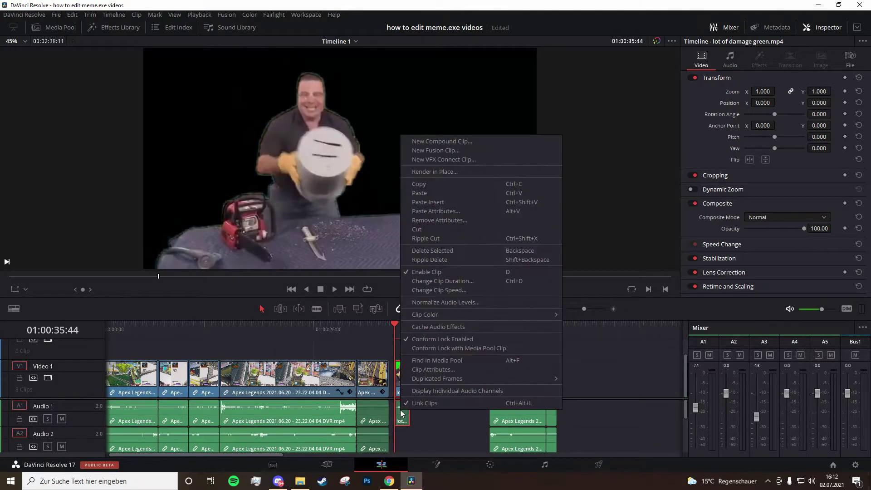
left_click(413, 404)
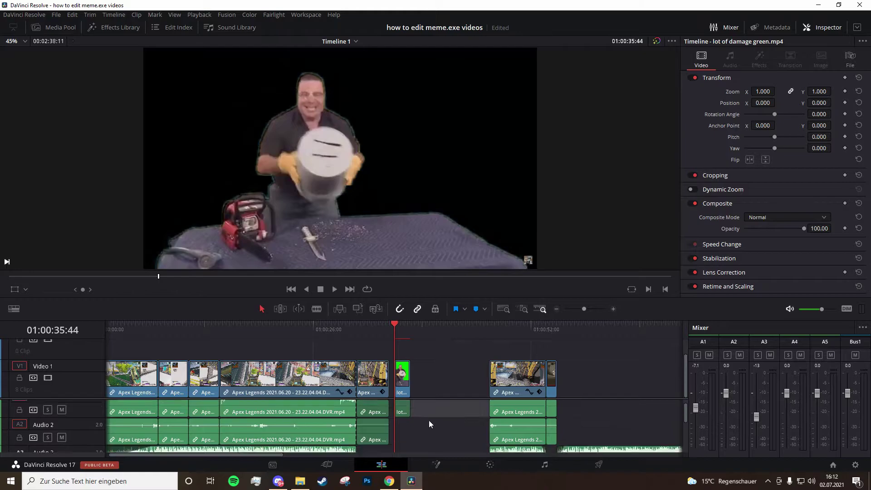
scroll(428, 420, "down", 2)
left_click_drag(405, 406, 405, 441)
scroll(419, 413, "down", 1)
- Select the green clip's video and audio and link them together
left_click_drag(443, 368, 401, 433)
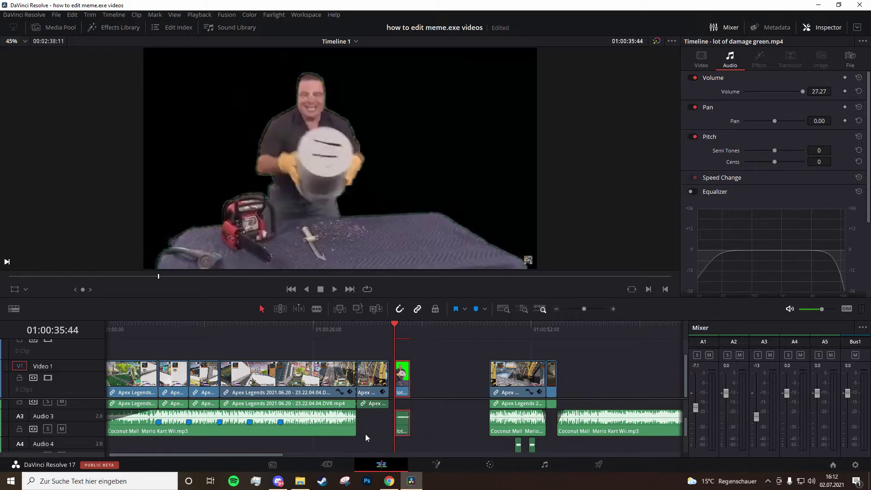
right_click(403, 429)
left_click(444, 442)
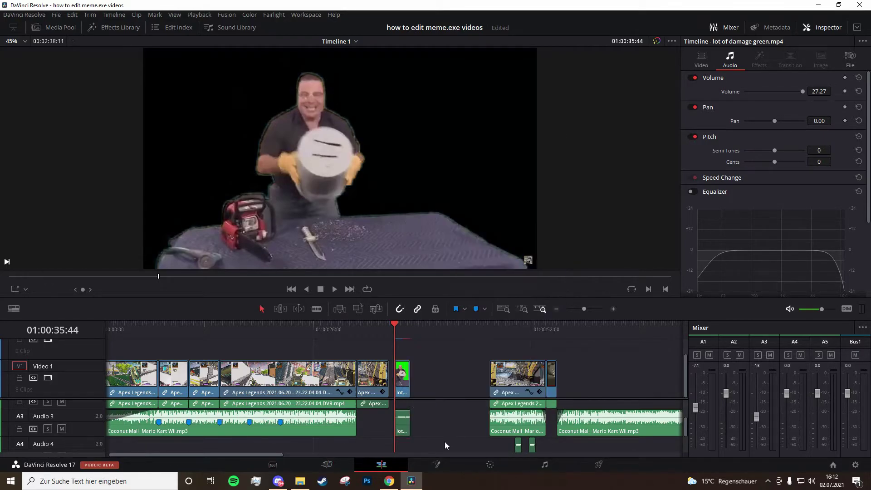
left_click(405, 381)
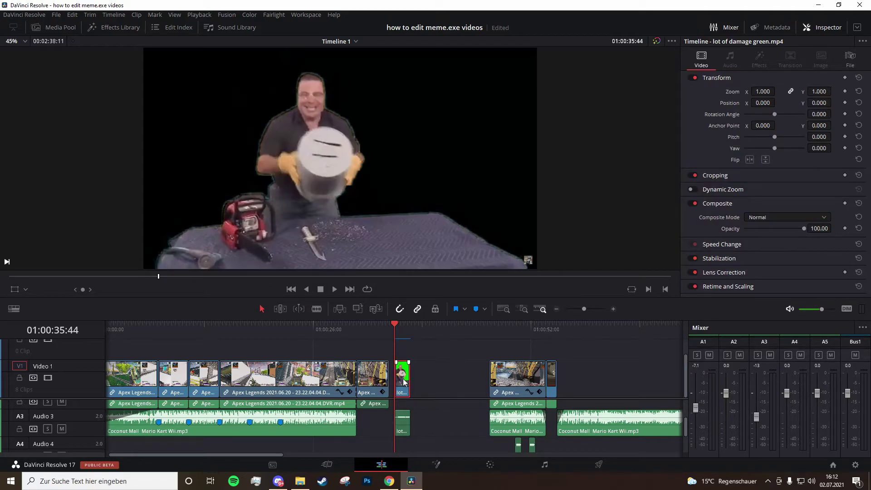
left_click(403, 427)
right_click(403, 428)
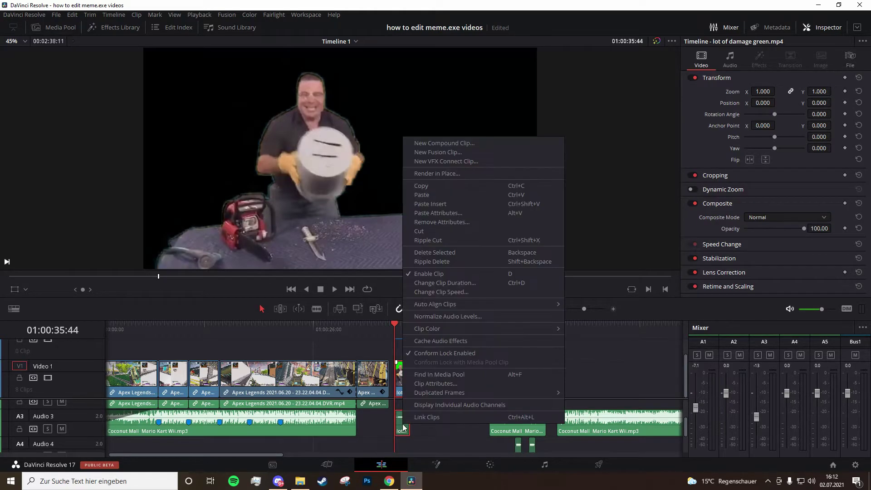
left_click(420, 431)
- Place the linked overlay on V2/A4 and shorten the gameplay clip's end by two seconds
left_click_drag(401, 433, 366, 445)
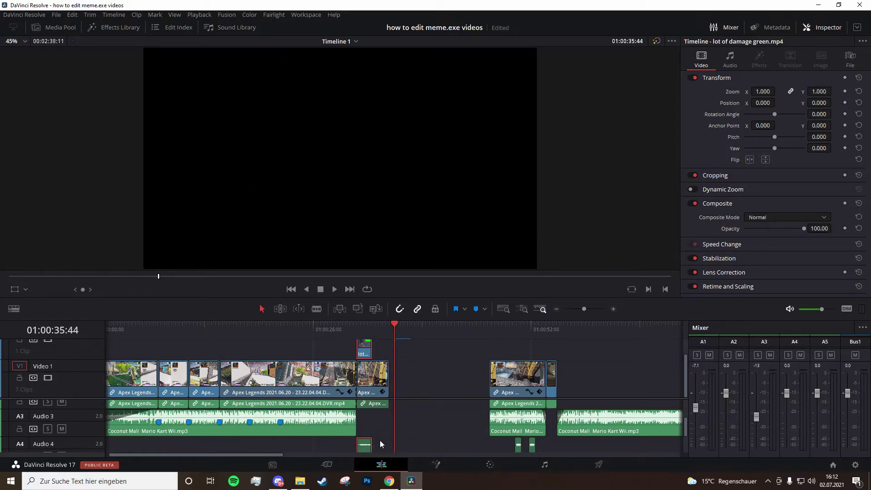
left_click_drag(387, 377, 376, 380)
left_click(344, 325)
key("space")
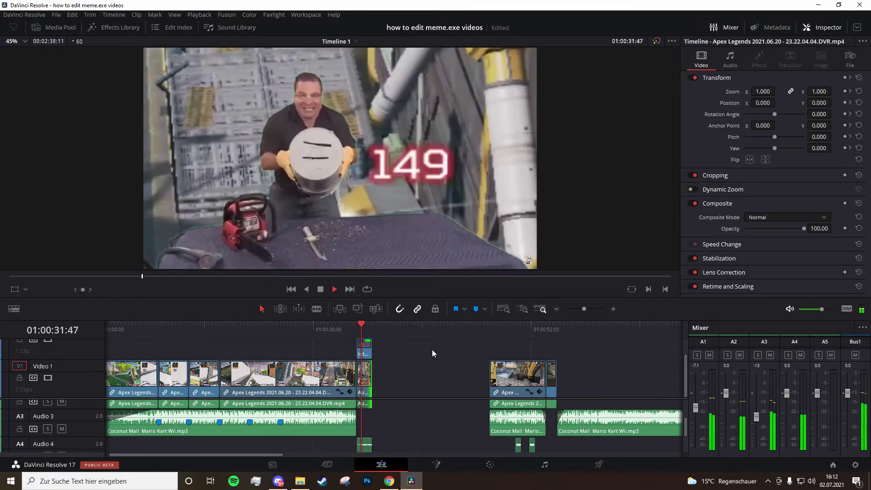
key("space")
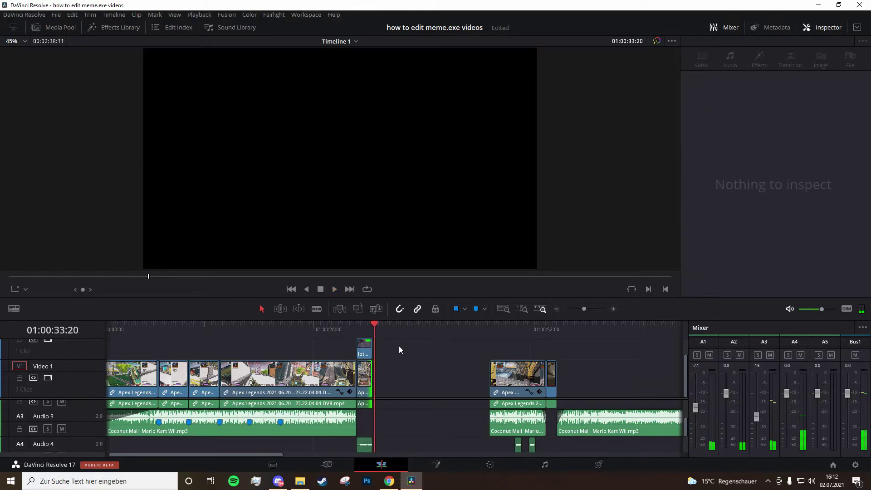
- Ripple the later clips left to close the gap at the overlay's end, then save
scroll(499, 414, "down", 2)
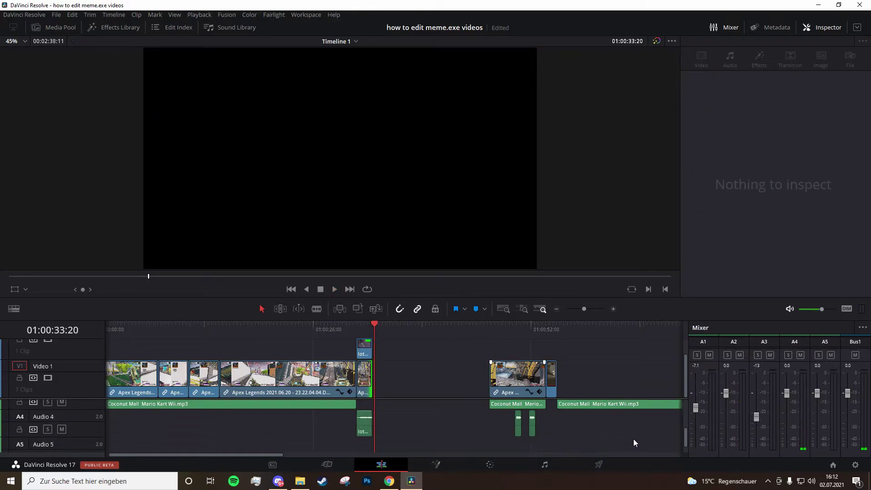
left_click_drag(638, 436, 464, 352)
scroll(469, 415, "down", 3)
left_click(372, 329)
left_click_drag(503, 379, 390, 379)
left_click(487, 368)
key("ctrl+s")
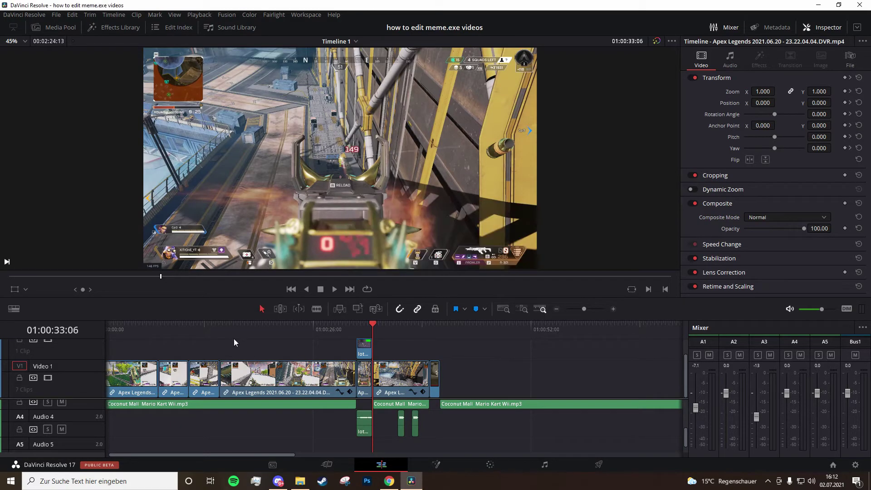
- Play back the edited section, save, and undo the last timeline change
left_click(323, 328)
key("space")
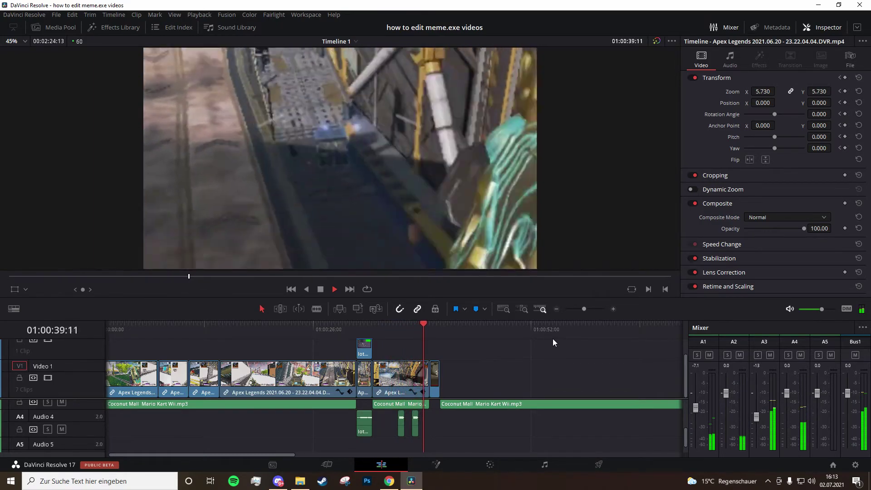
key("space")
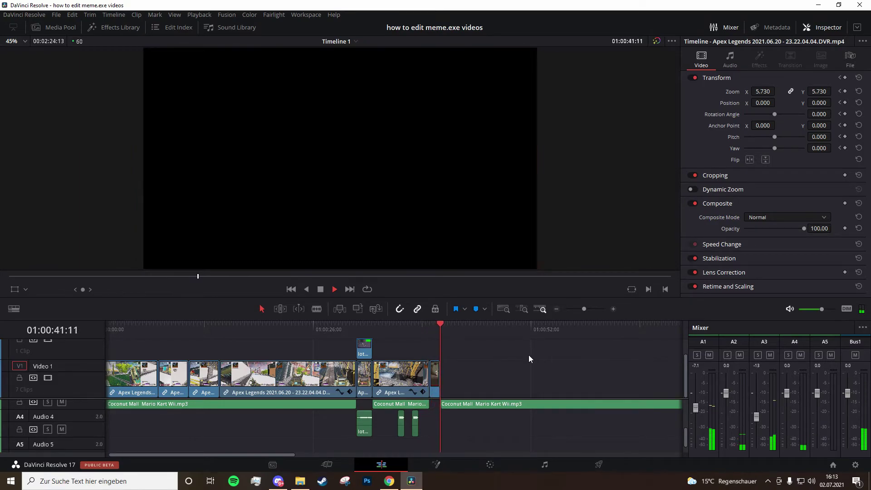
key("ctrl+s")
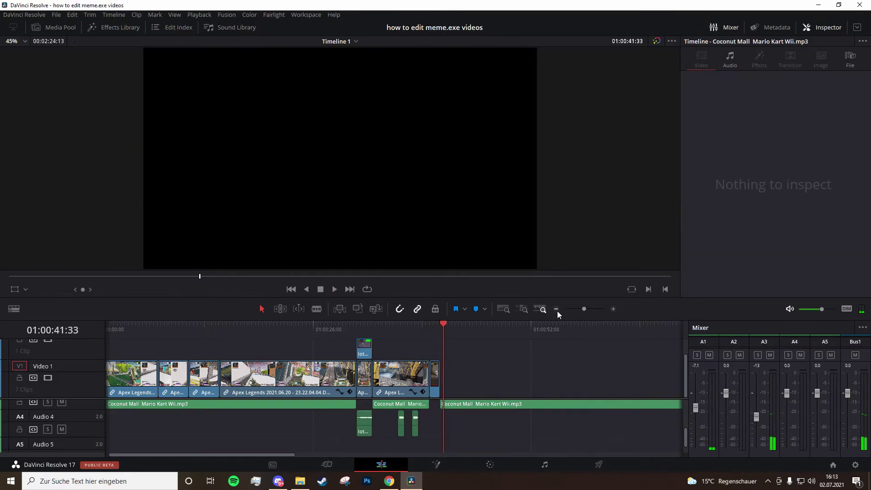
left_click(556, 310)
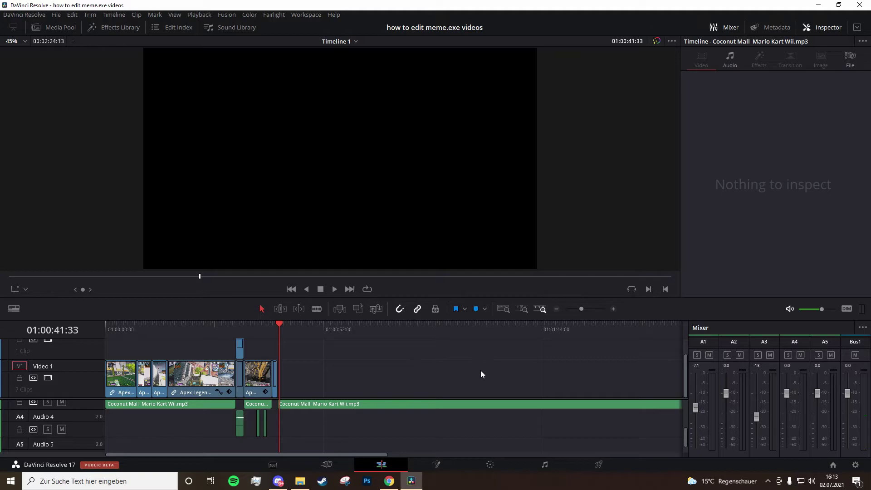
key("ctrl+z")
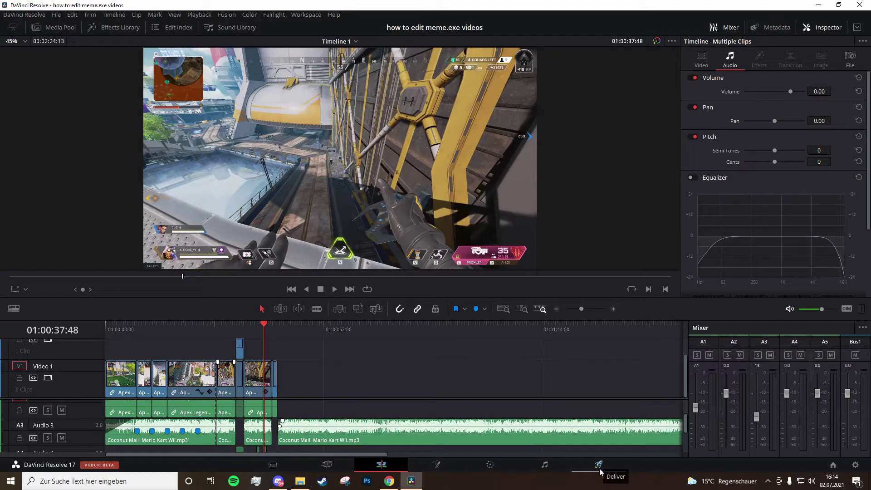
- On the Deliver page, keep MP4 format, H.264 codec and 1920 x 1080 HD resolution
left_click(597, 468)
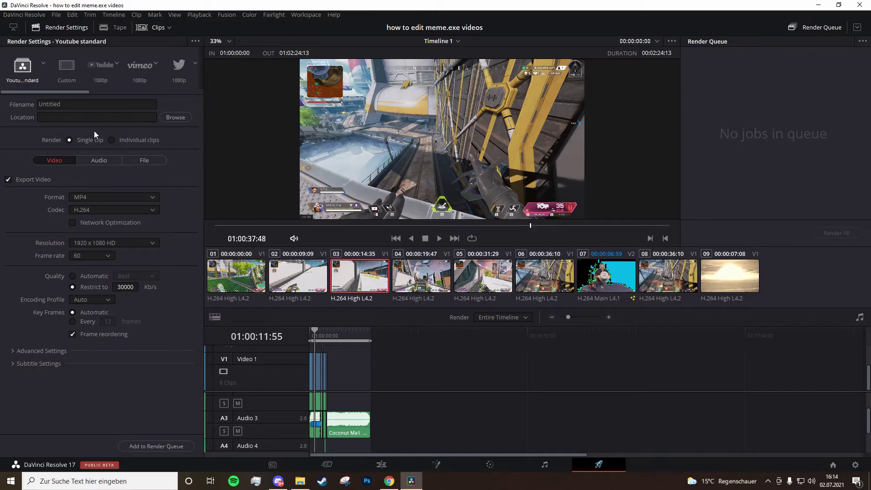
left_click(96, 197)
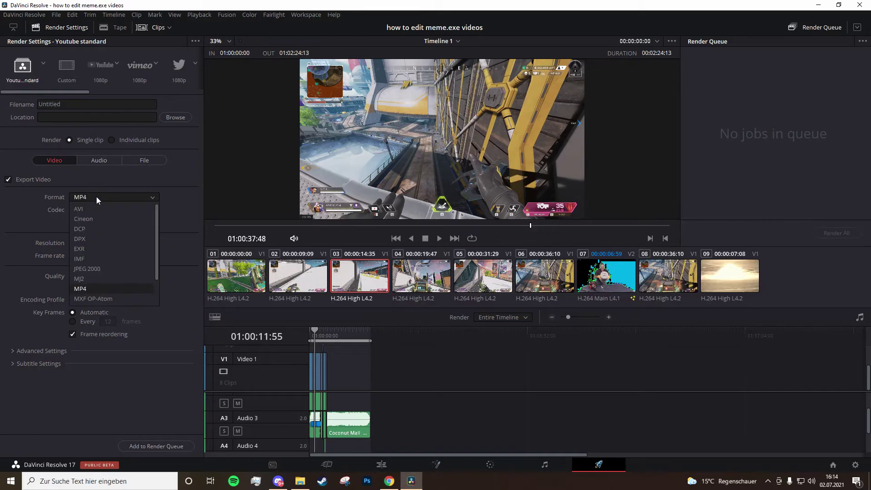
left_click(96, 196)
left_click(99, 210)
left_click(103, 209)
left_click(93, 242)
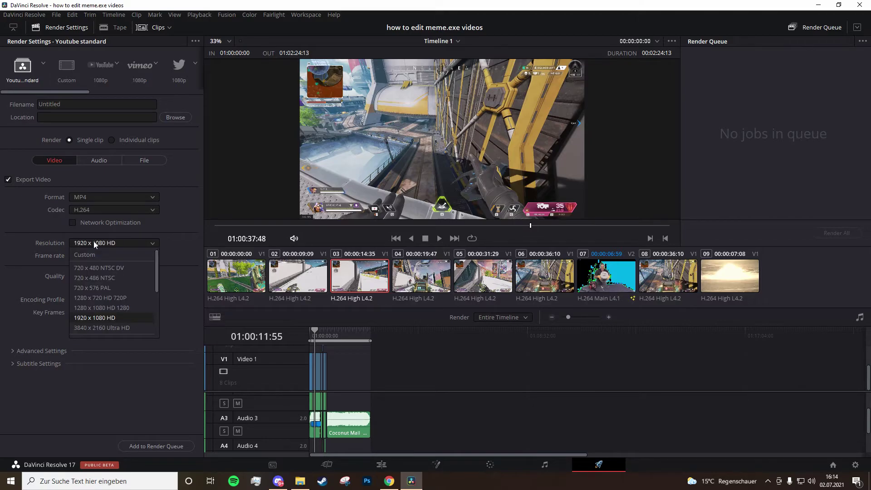
left_click(94, 243)
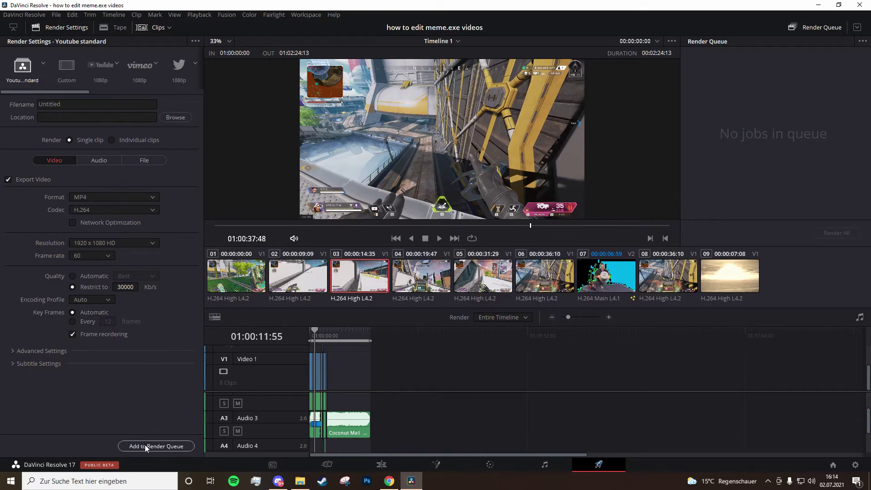
- Rename the output file to 'how to edit meme .exe videos'
left_click(17, 352)
scroll(16, 351, "down", 5)
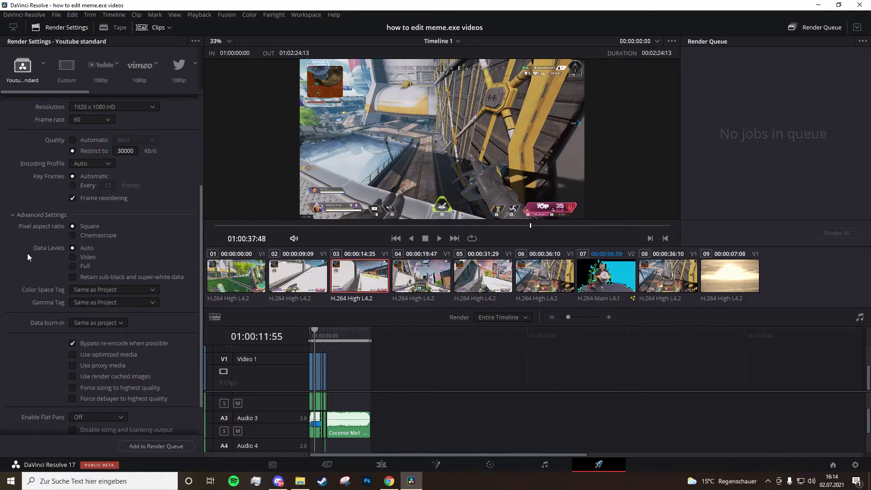
scroll(29, 273, "down", 2)
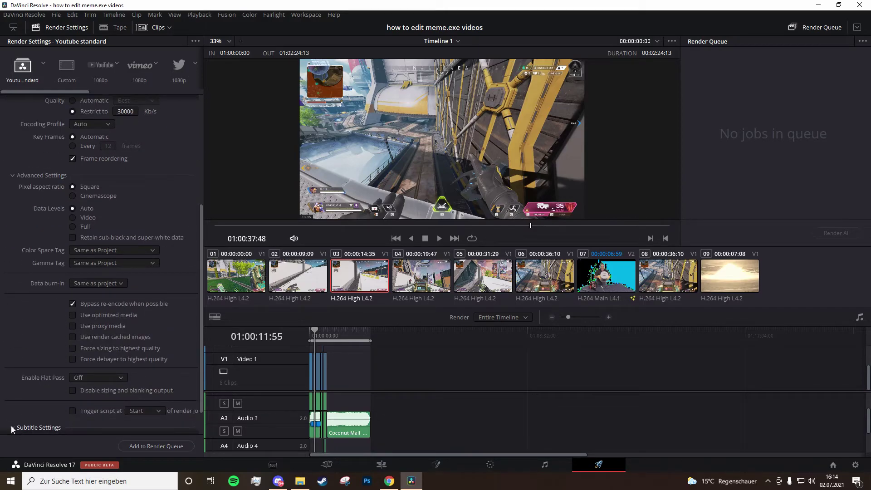
scroll(22, 362, "up", 3)
left_click(11, 233)
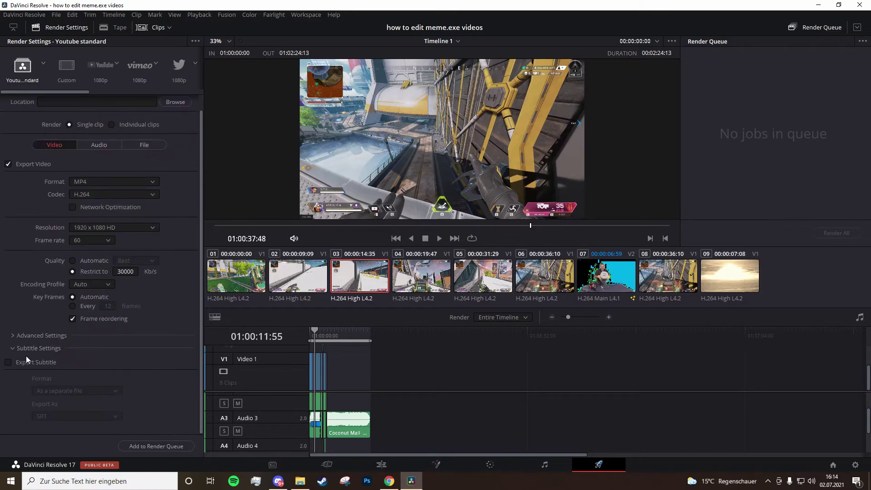
left_click(17, 348)
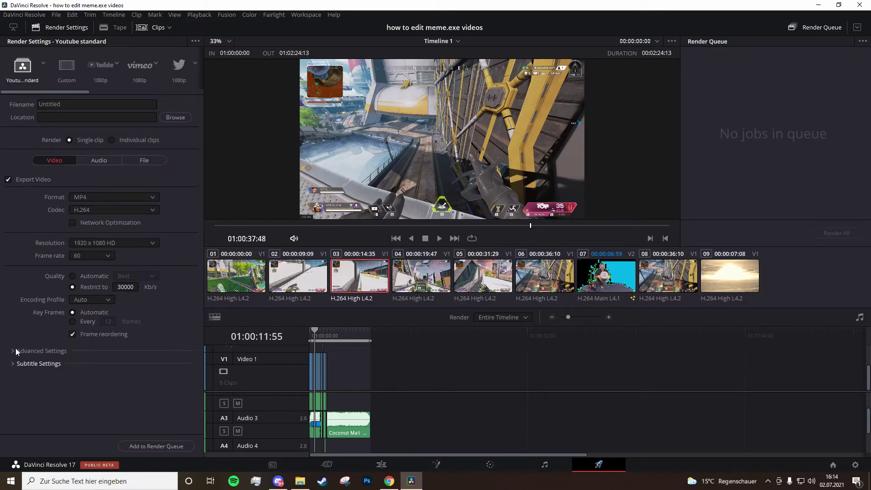
double_click(59, 107)
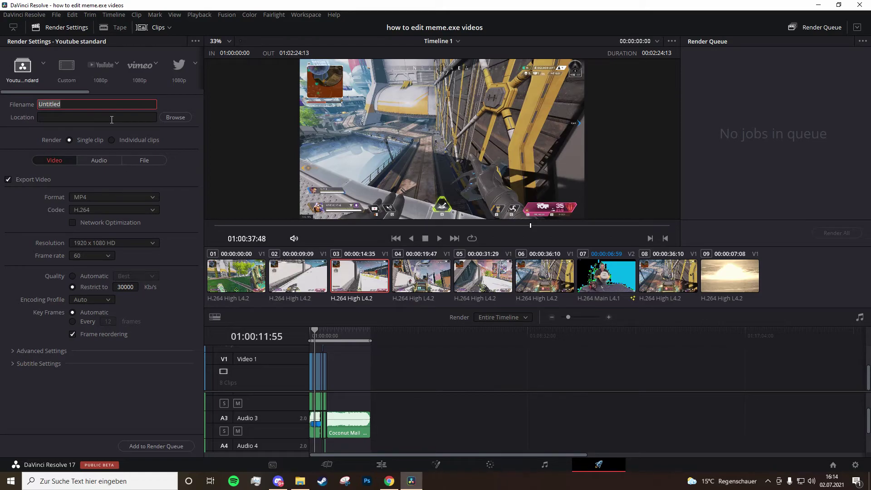
type("how to edit meme .exe videos")
- Queue the render job saving into C:\vol0 and start rendering it
left_click(166, 119)
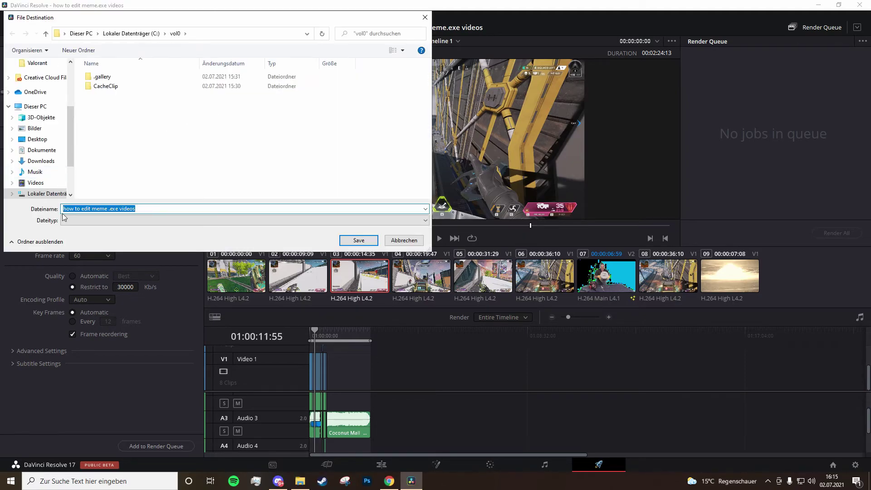
left_click(425, 17)
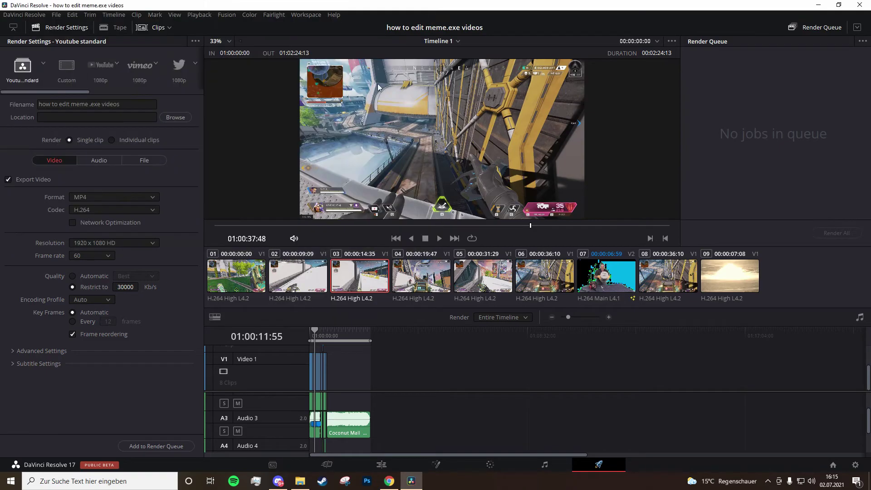
left_click(162, 446)
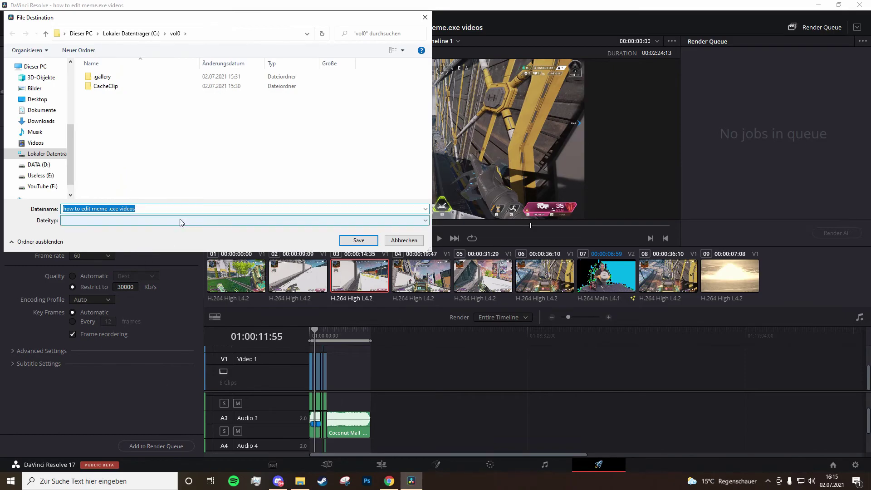
left_click(361, 241)
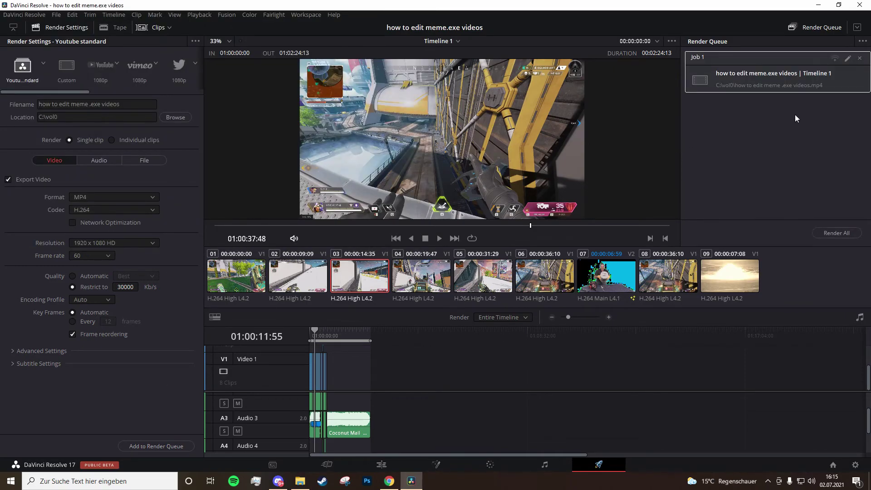
left_click(813, 236)
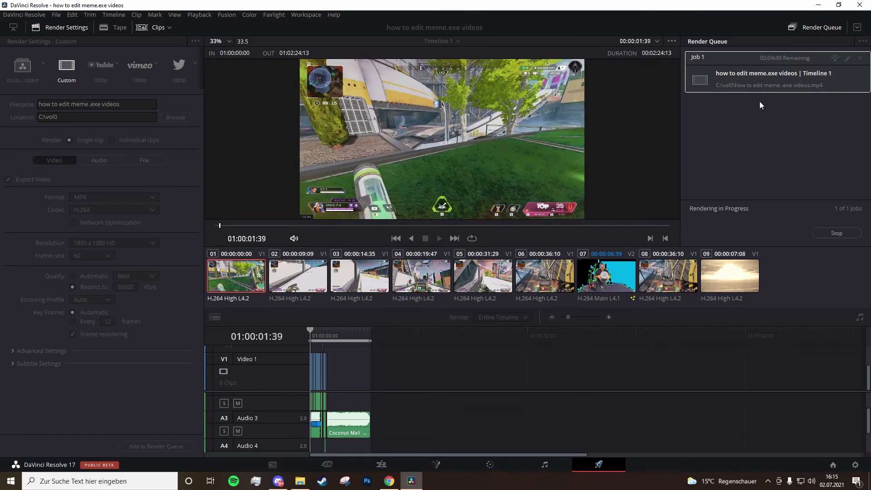